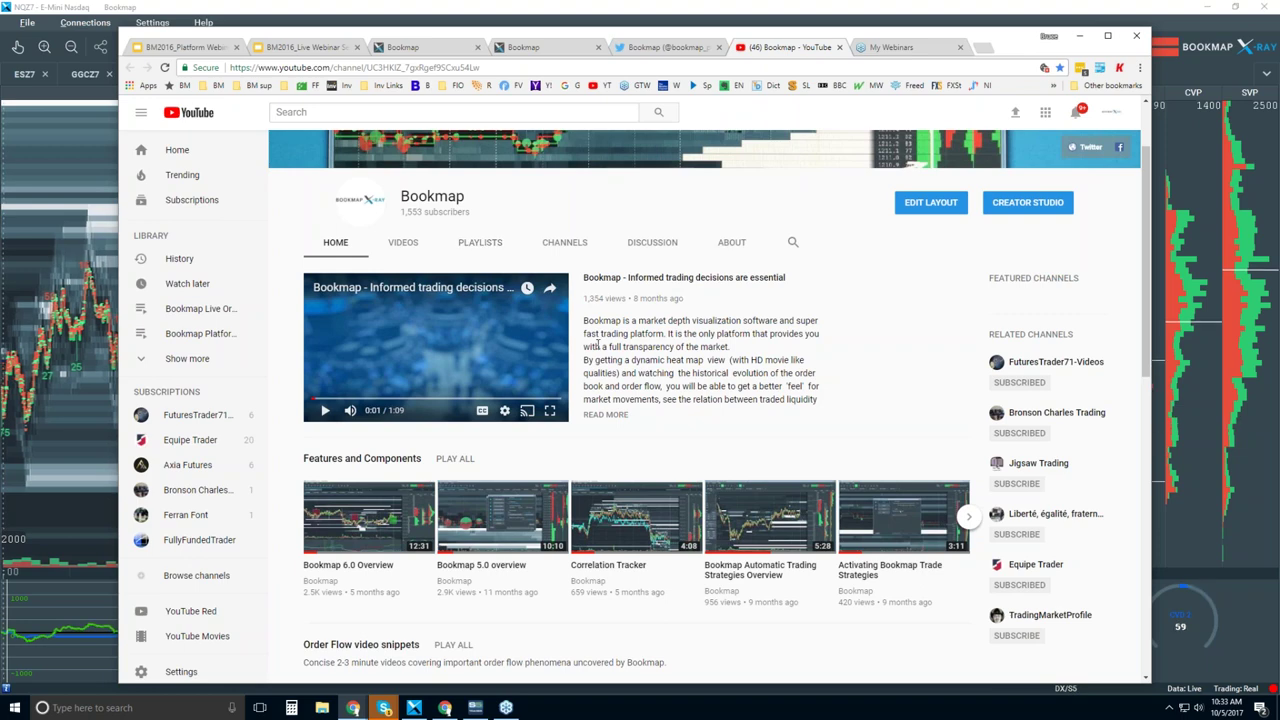
Look through the Bookmap YouTube channel's playlists down to Selected Webinars and view the Bookmap Twitter profile.
scroll(610, 340, down, 3)
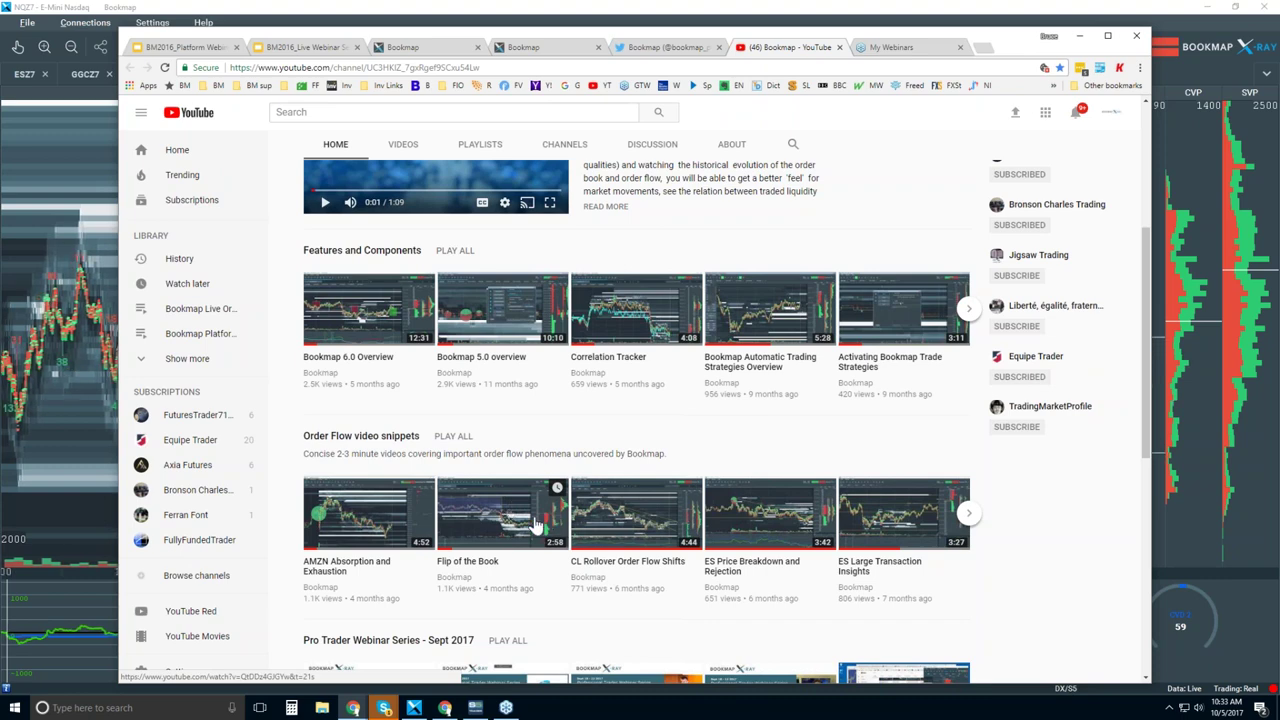
scroll(517, 522, down, 1)
scroll(517, 522, down, 2)
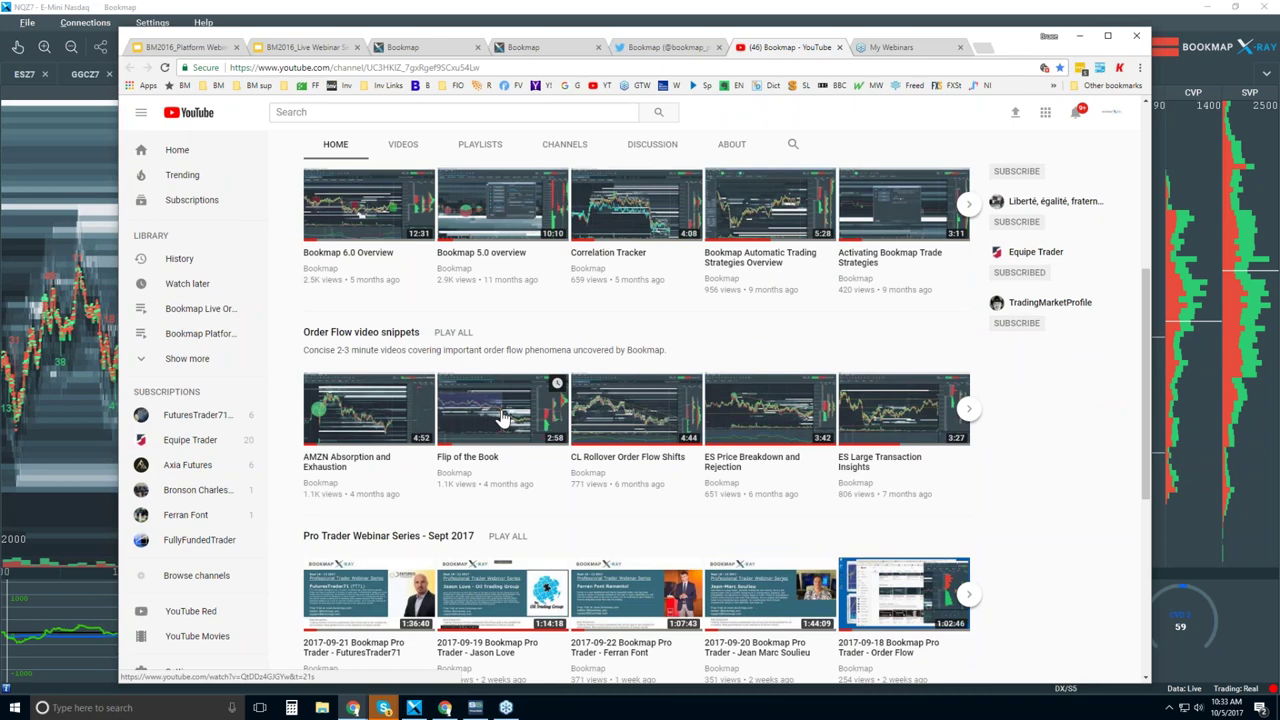
scroll(503, 418, down, 6)
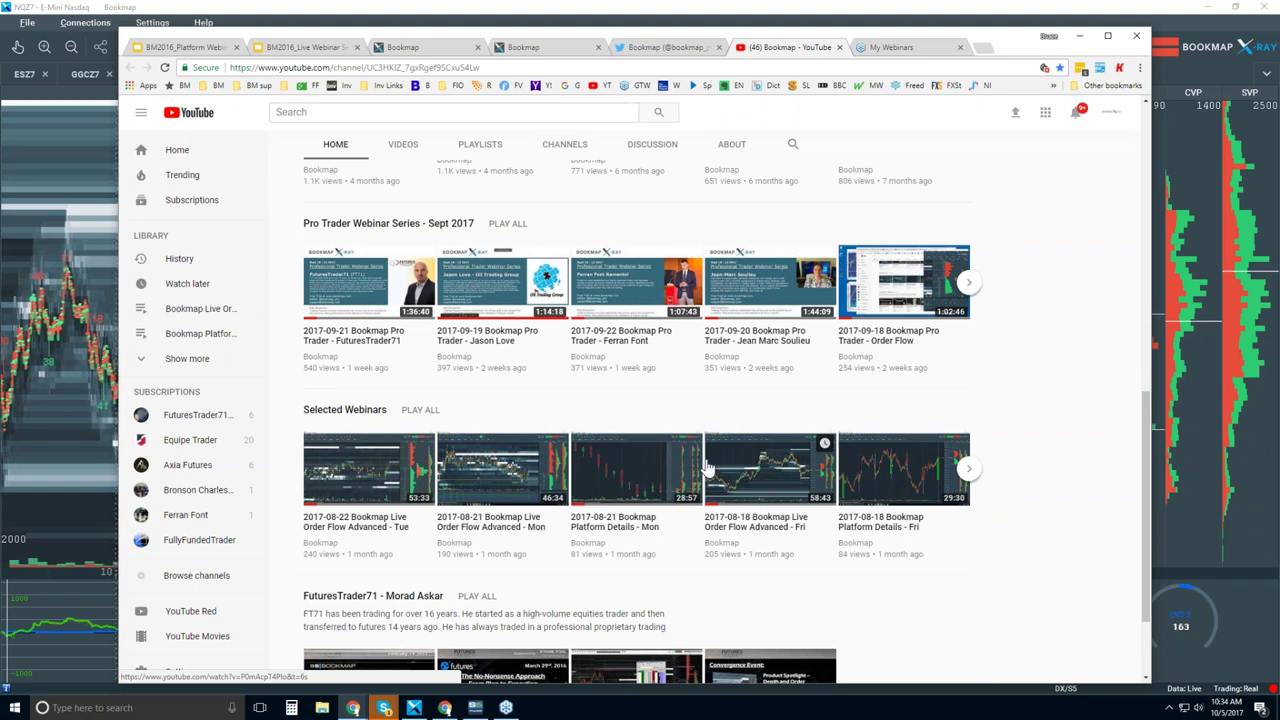
drag(515, 31, 531, 46)
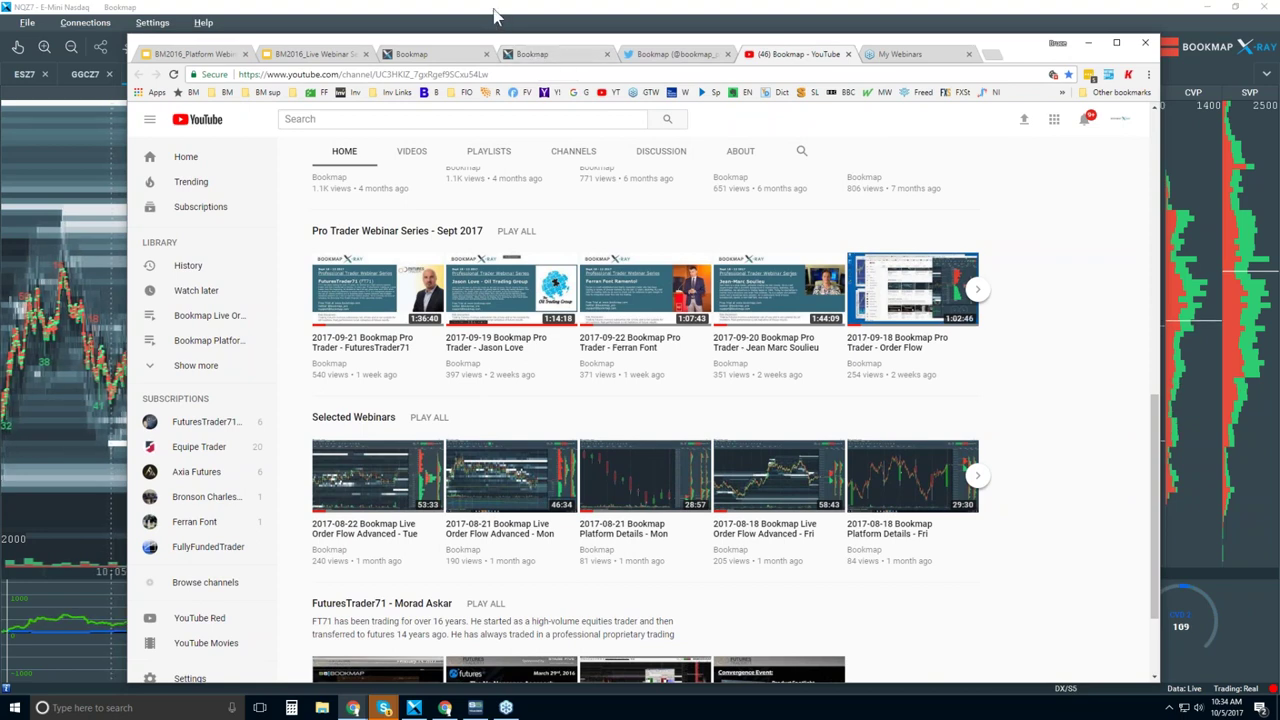
click(673, 53)
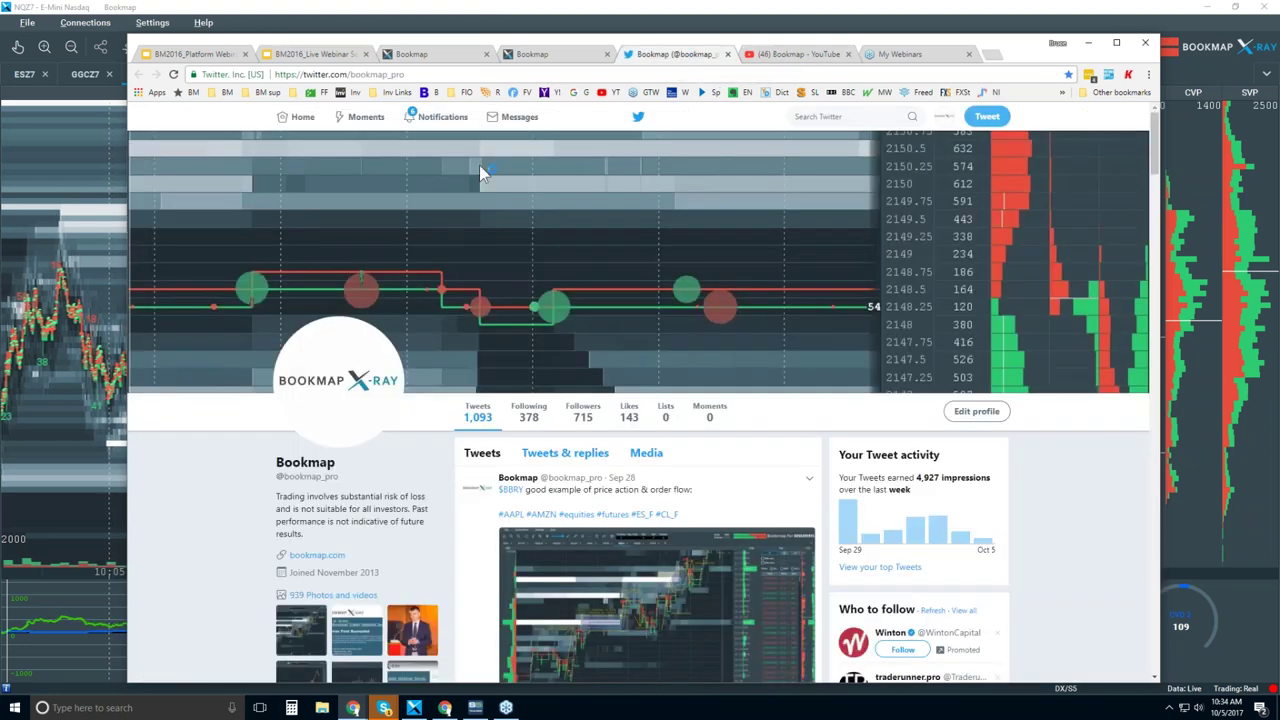
Explore the Bookmap website from the Intro section through About, Partners and Bookmap for Equities to Connectivity.
click(428, 56)
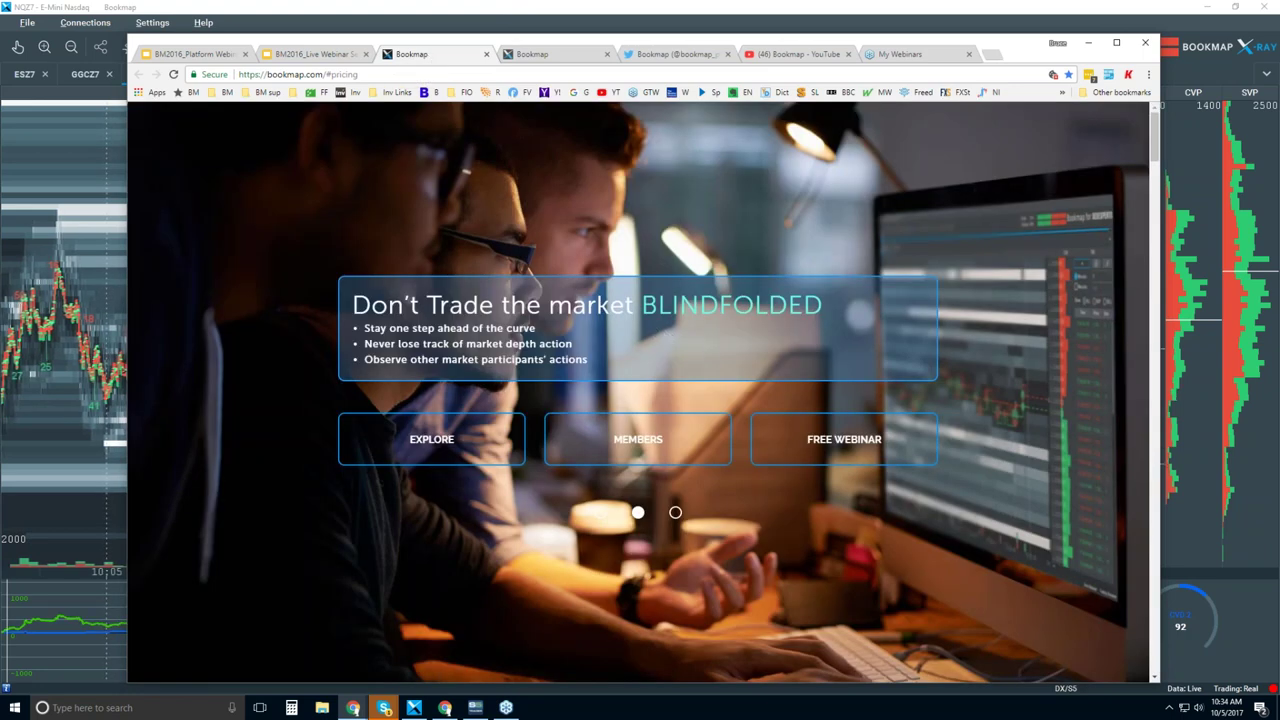
click(490, 440)
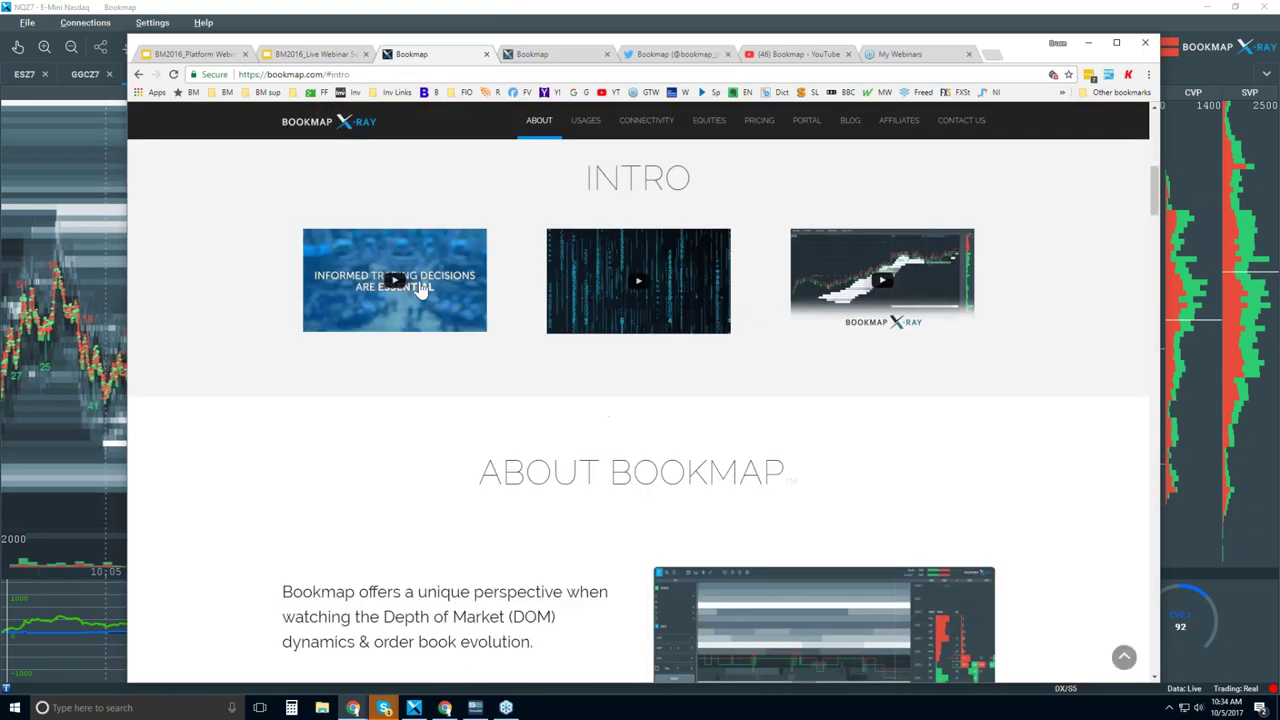
scroll(689, 289, down, 5)
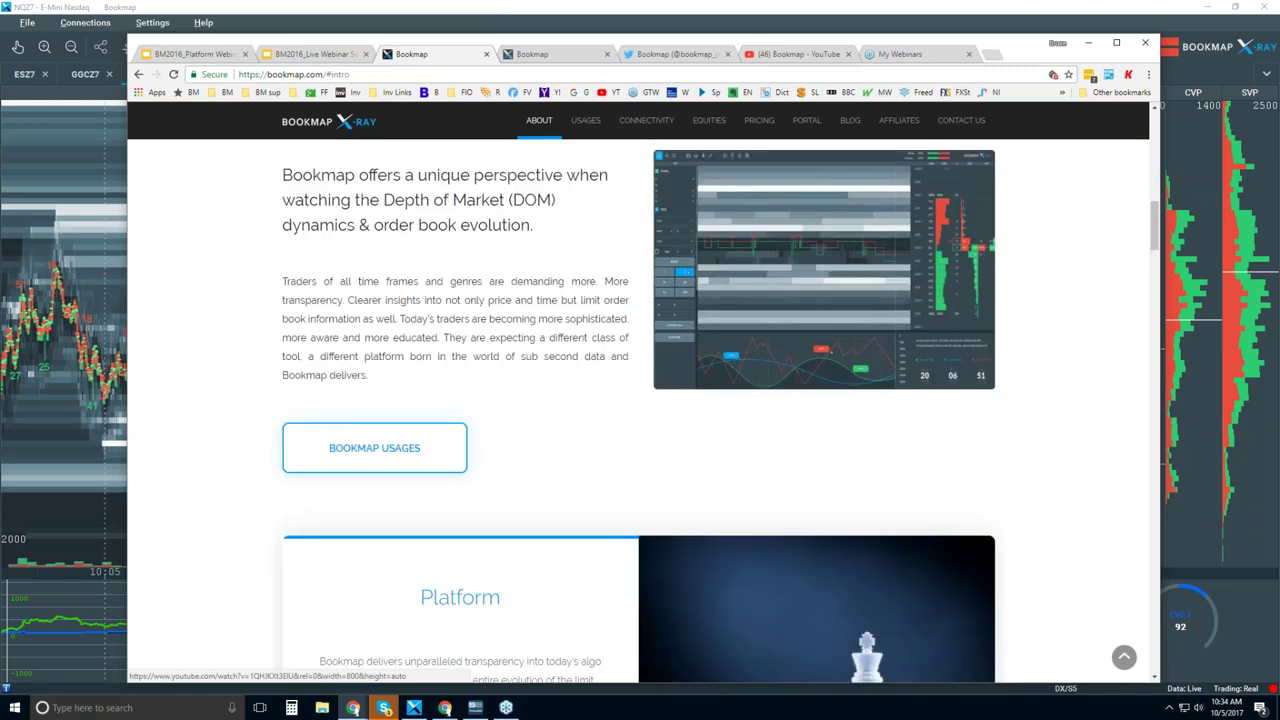
scroll(640, 200, up, 2)
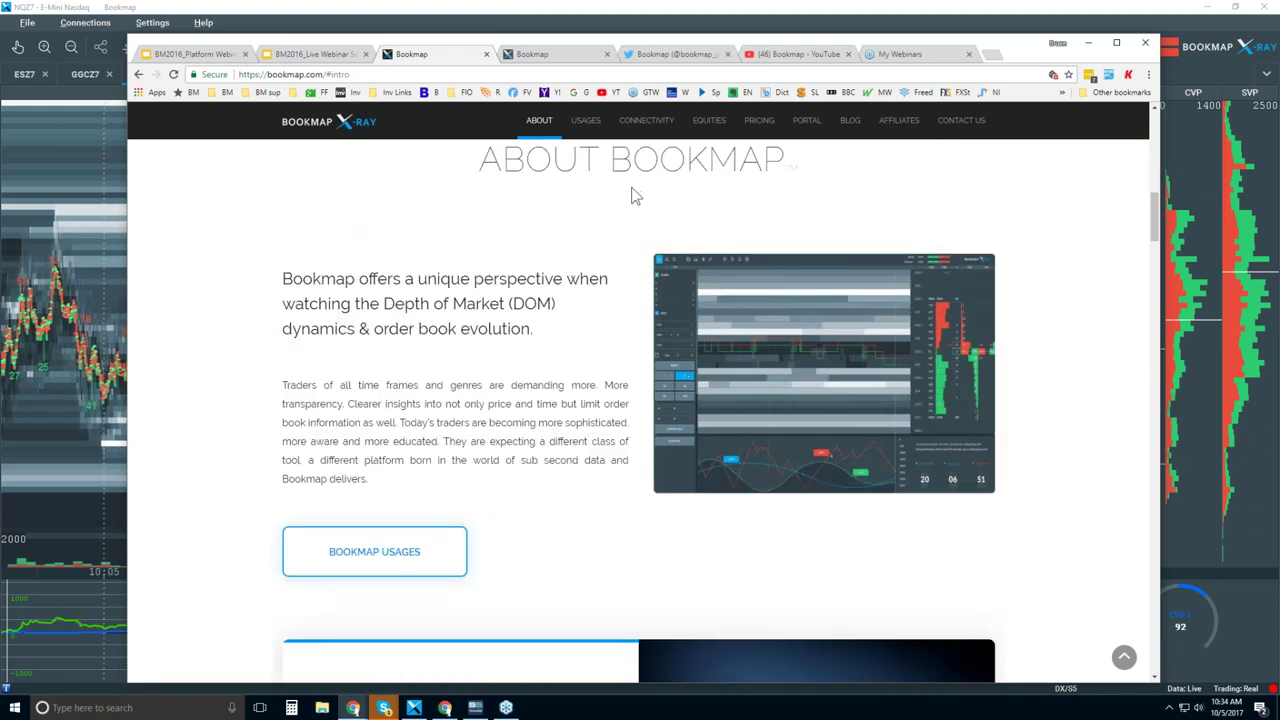
scroll(560, 373, down, 9)
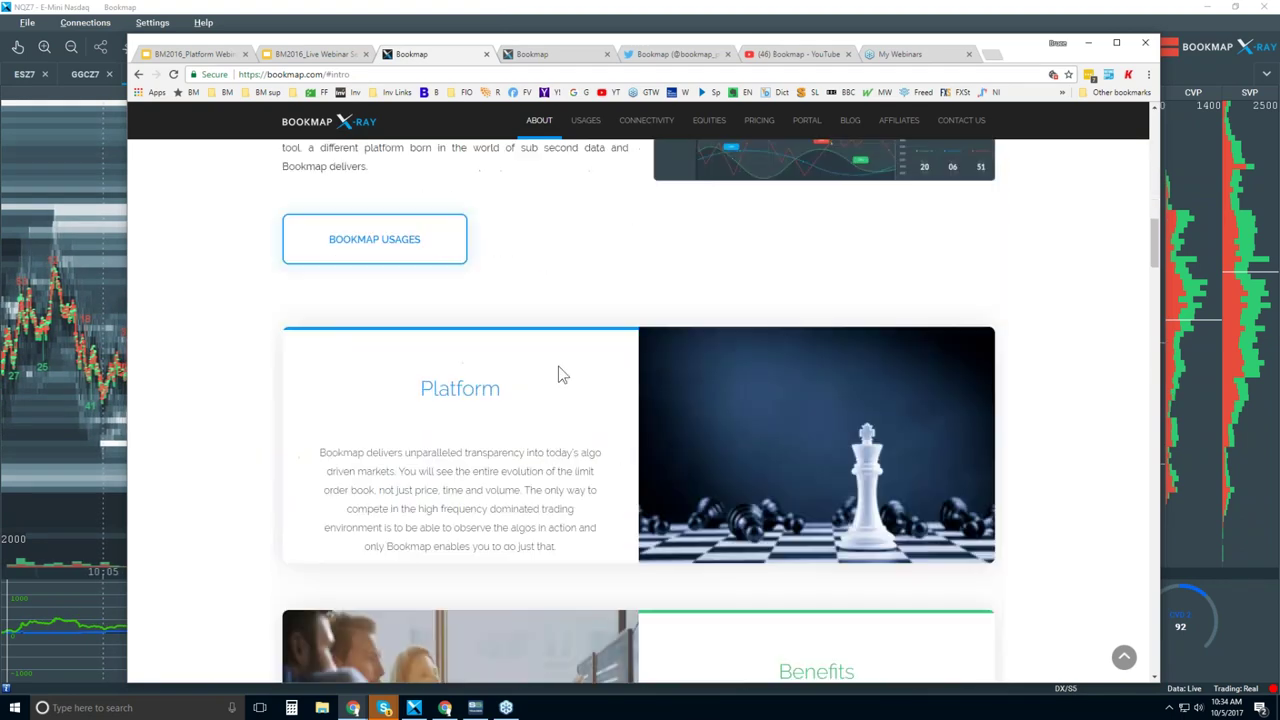
scroll(557, 367, down, 5)
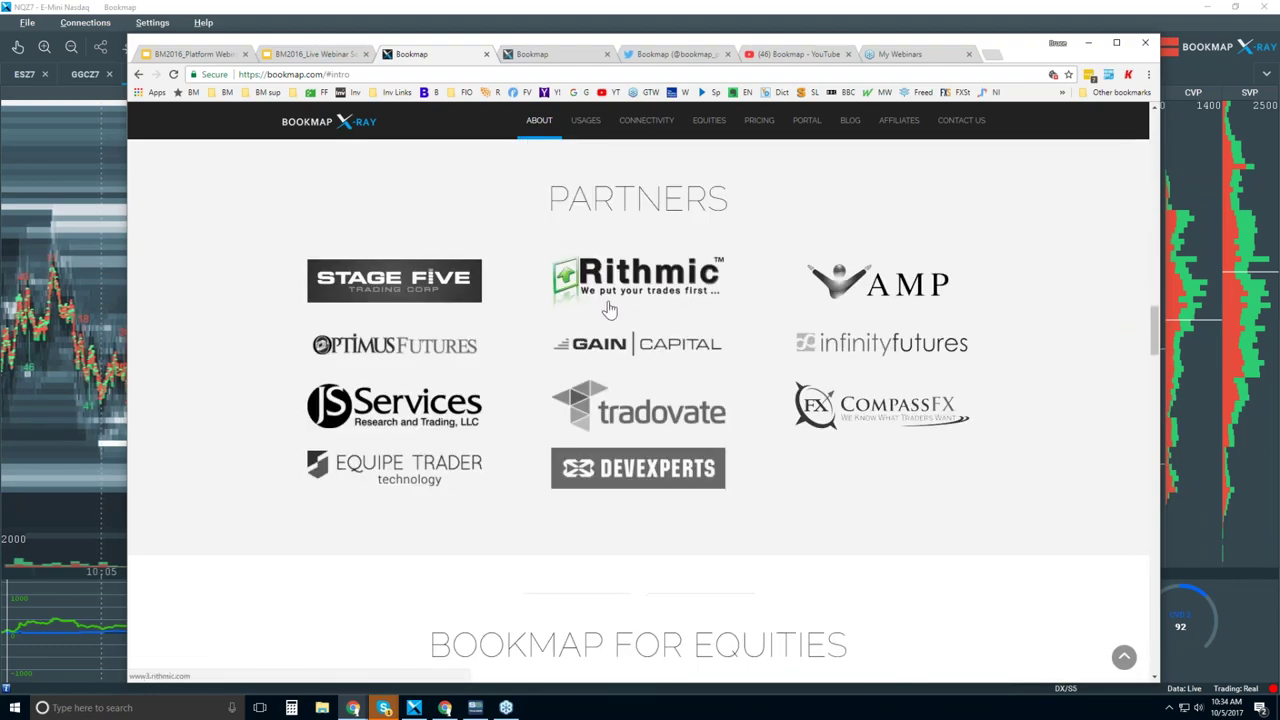
scroll(605, 310, down, 10)
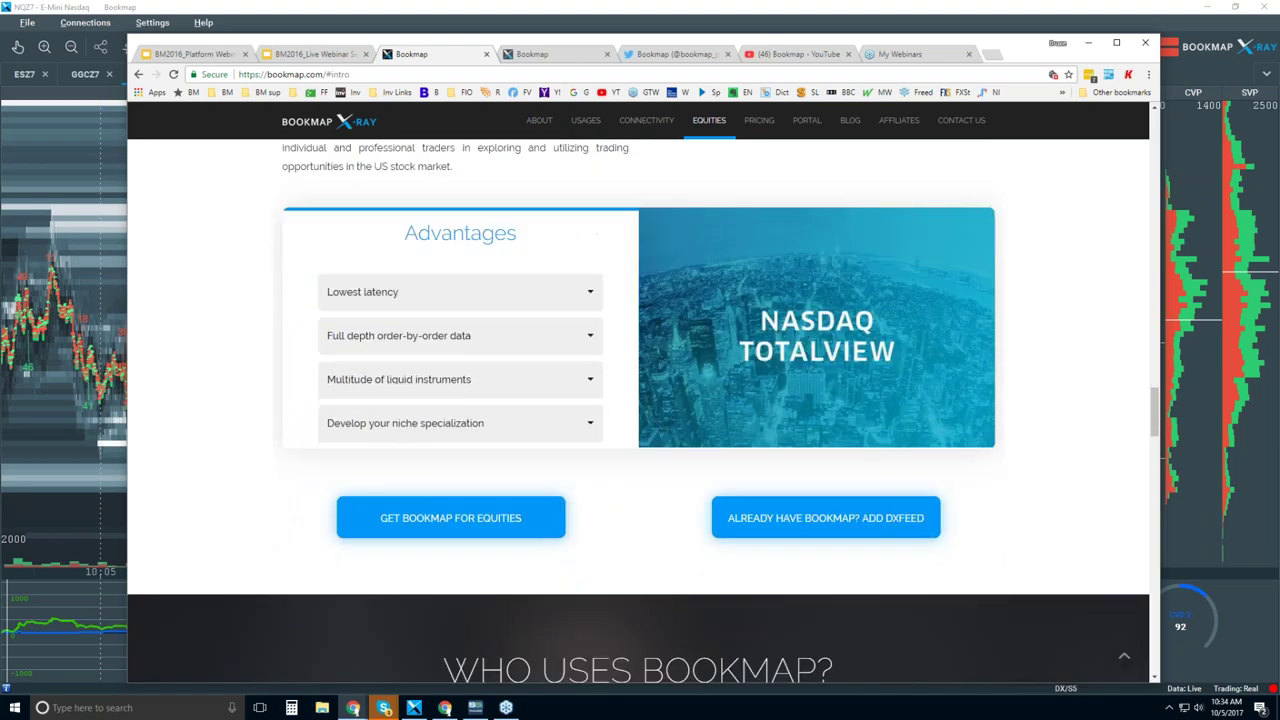
scroll(638, 400, down, 10)
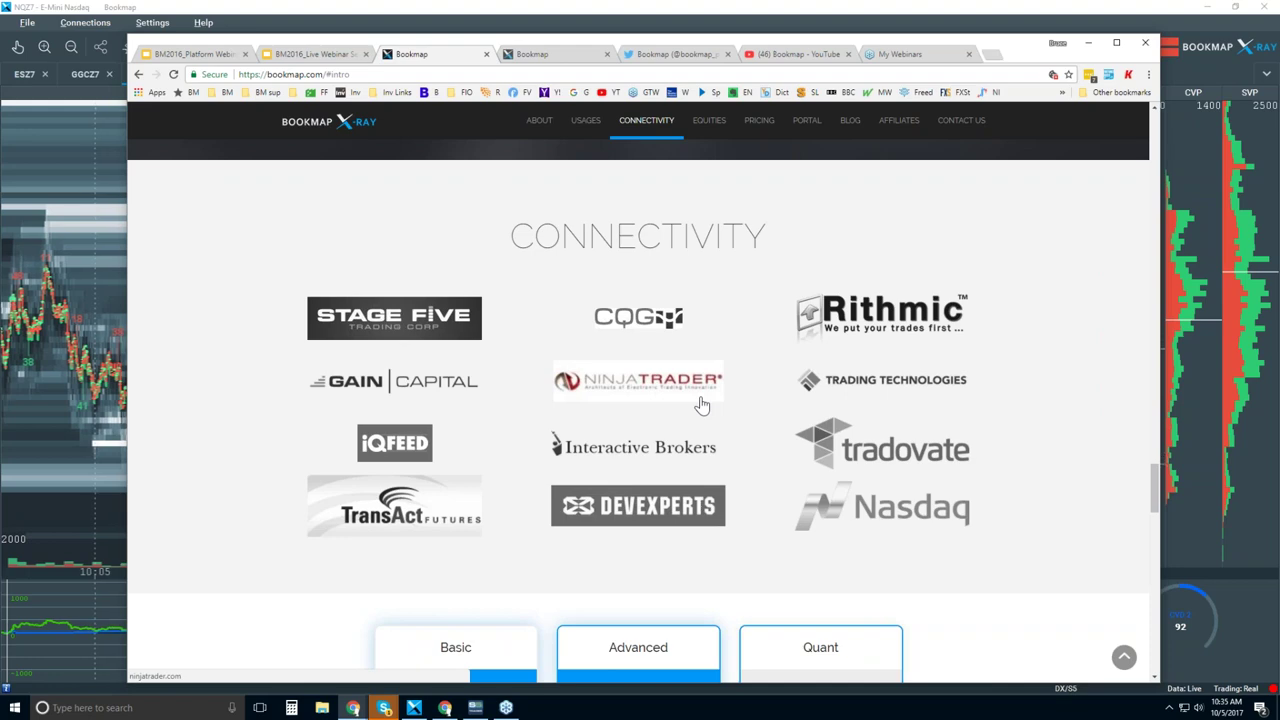
Review the Basic, Advanced and Quant pricing plans, highlighting the Advanced features from one click trading to Correlation Tracker.
scroll(701, 404, down, 4)
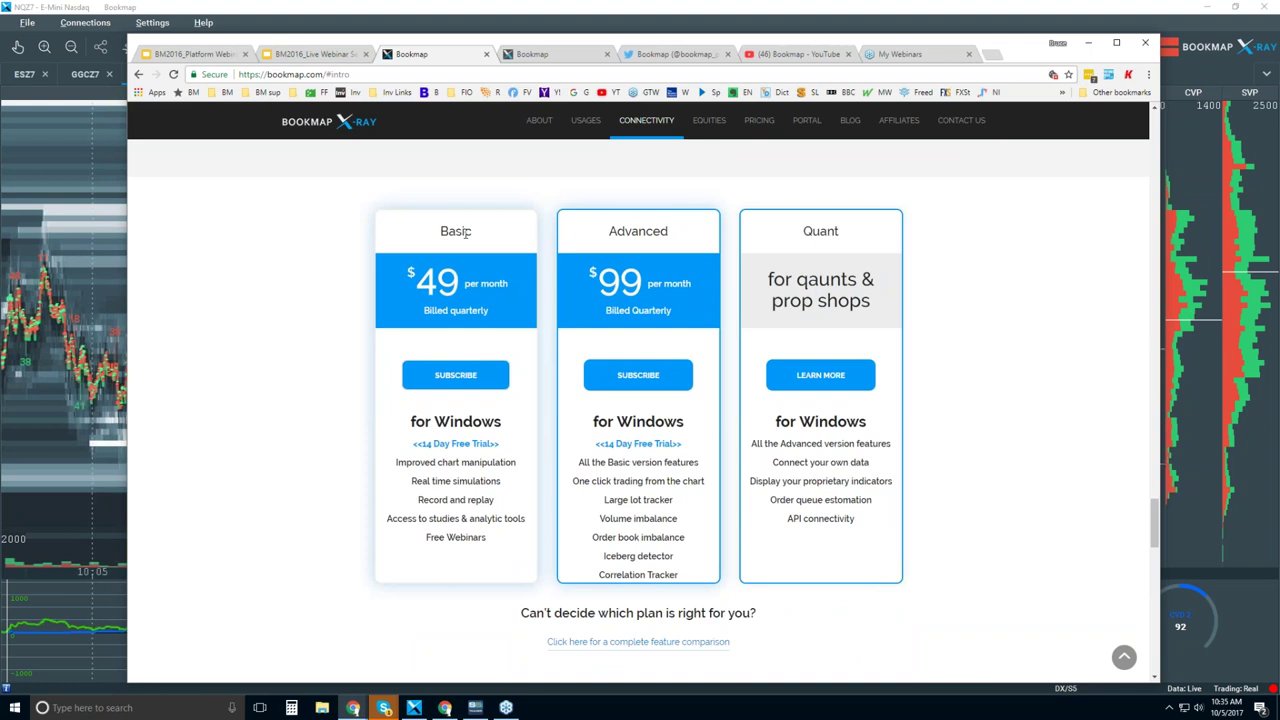
click(759, 120)
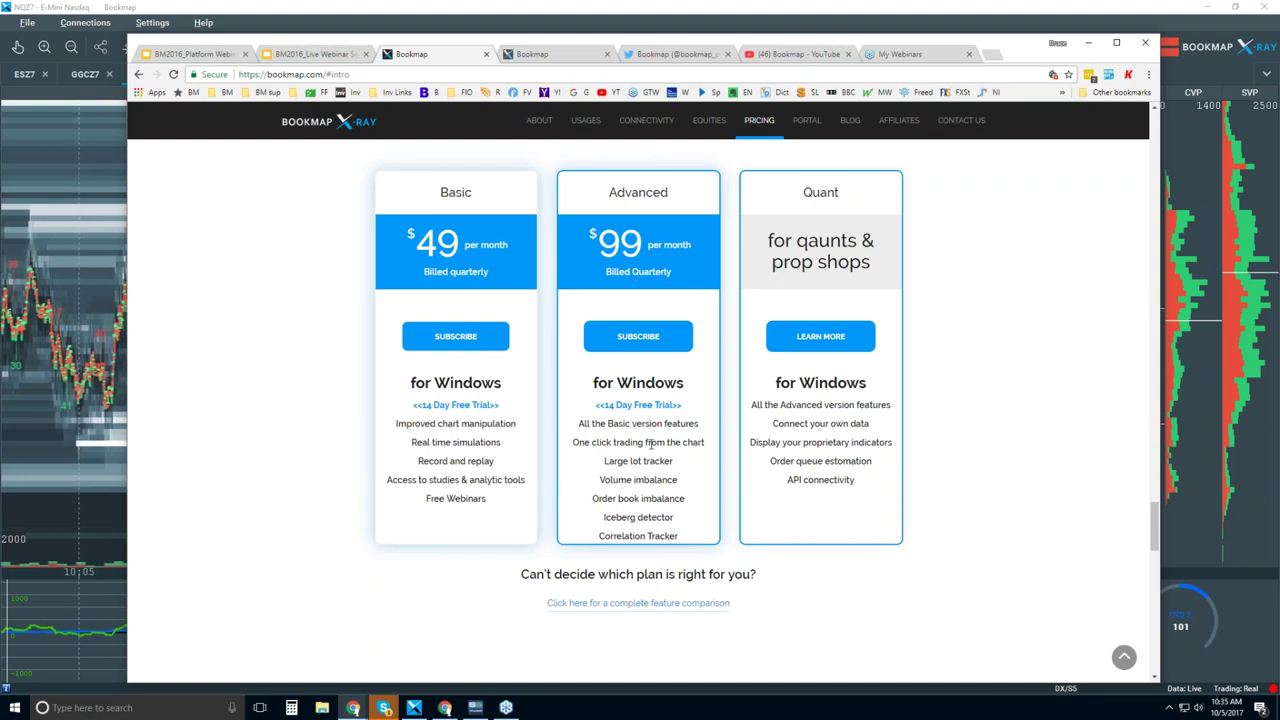
double_click(582, 442)
drag(604, 441, 664, 442)
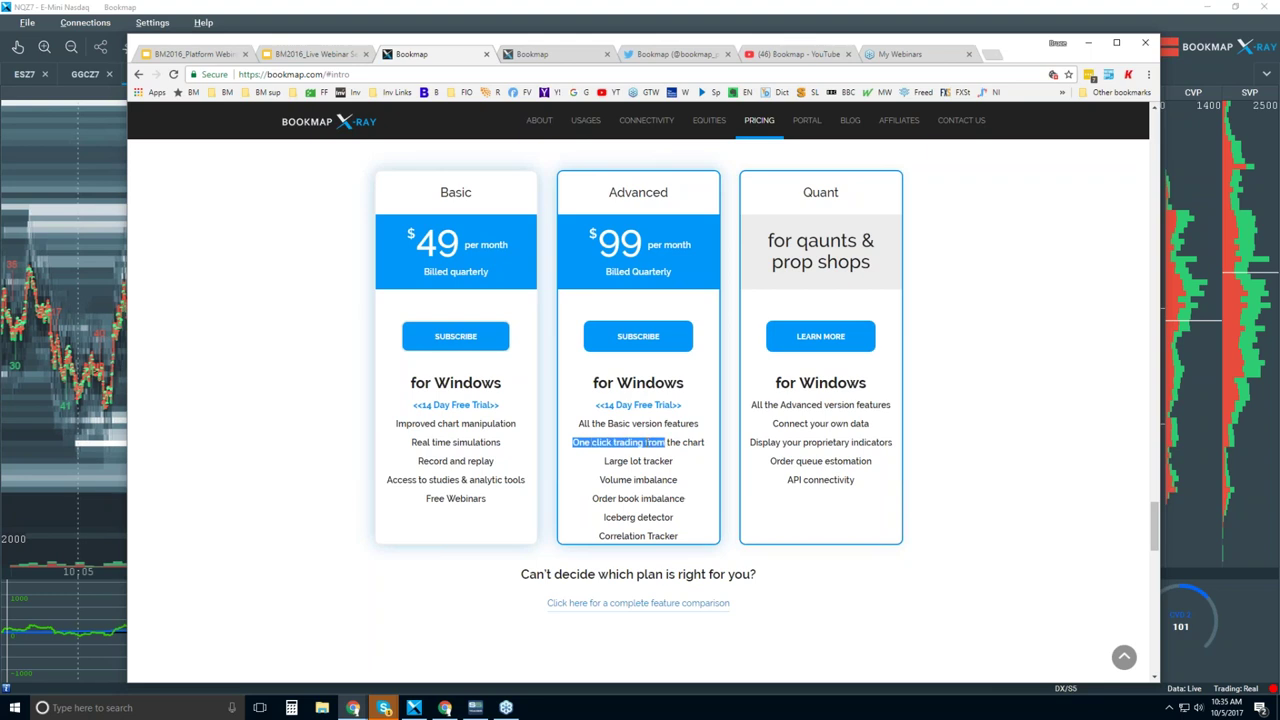
double_click(618, 461)
drag(620, 463, 640, 538)
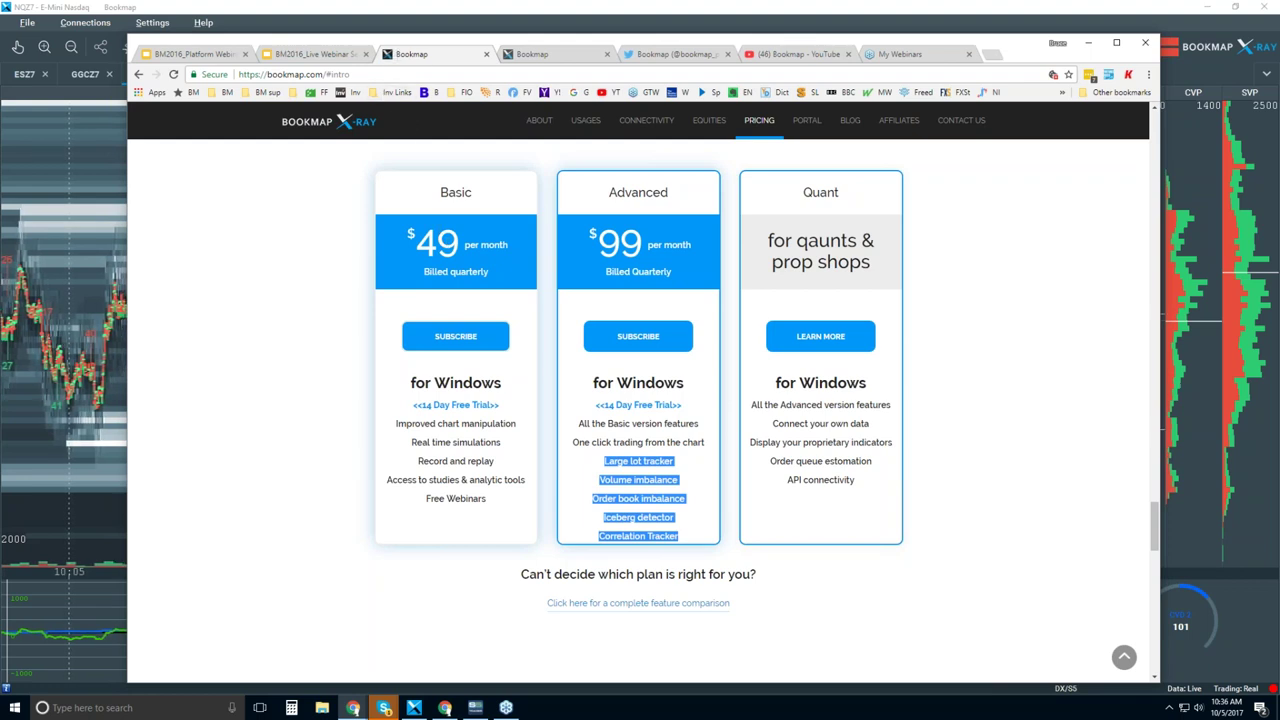
click(390, 55)
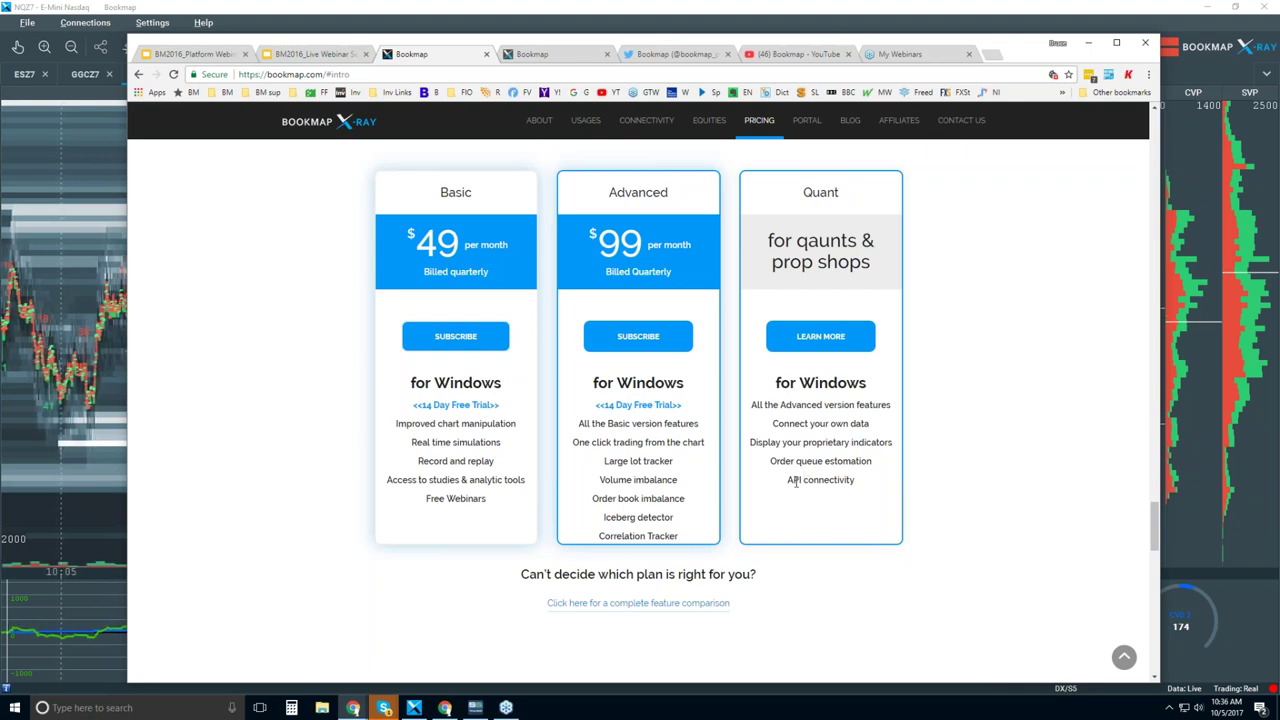
Switch to the Bookmap platform and show the NQZ7 chart's price history from 08:00 to 10:30.
click(238, 15)
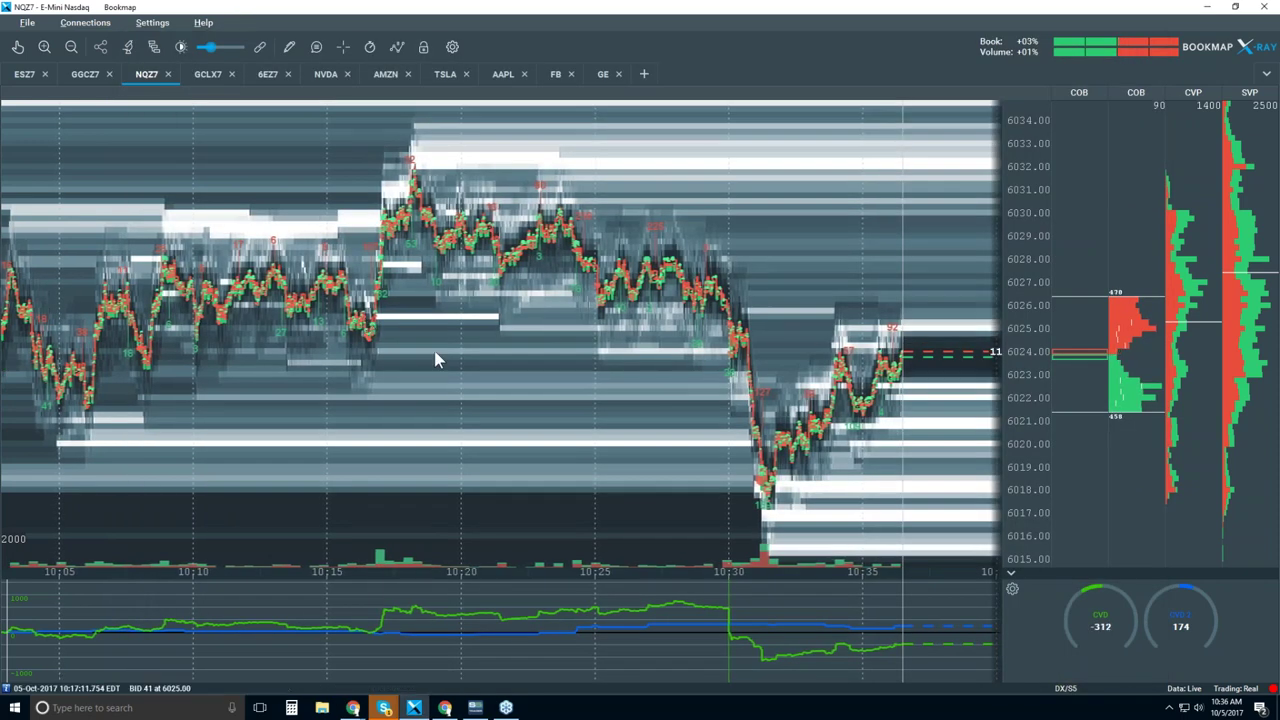
scroll(438, 357, down, 1)
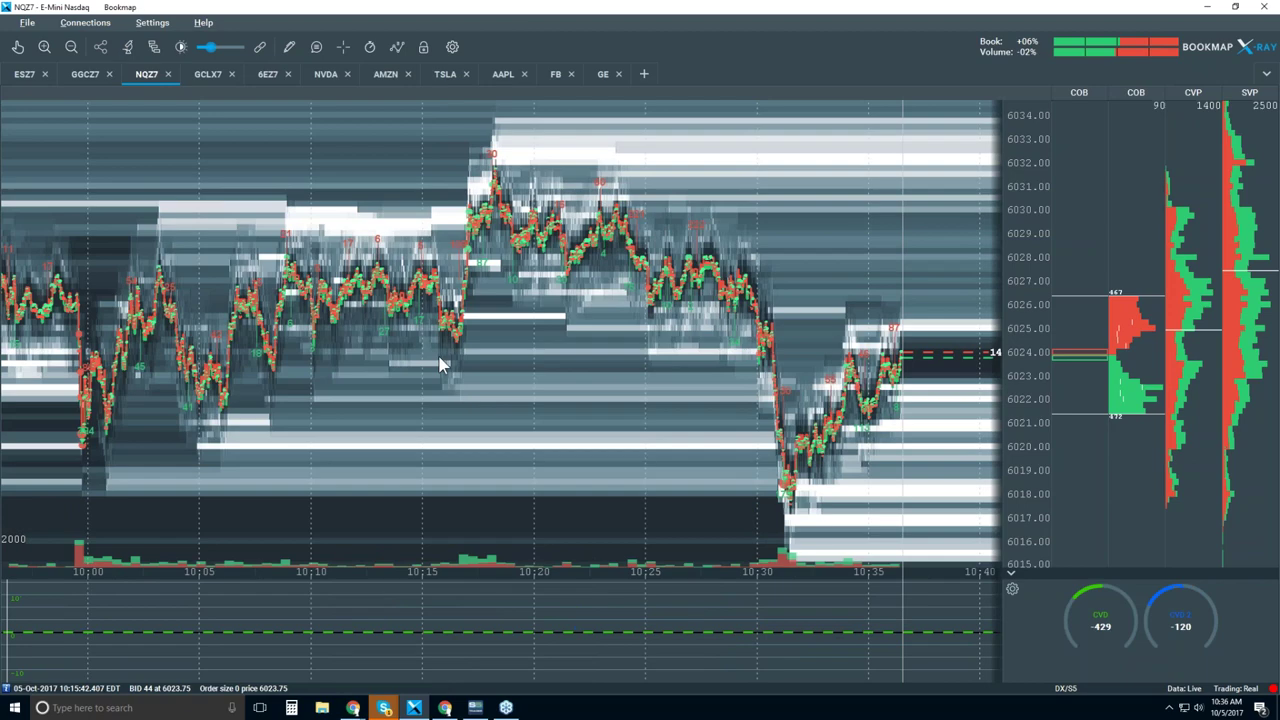
scroll(440, 364, down, 1)
scroll(439, 357, down, 3)
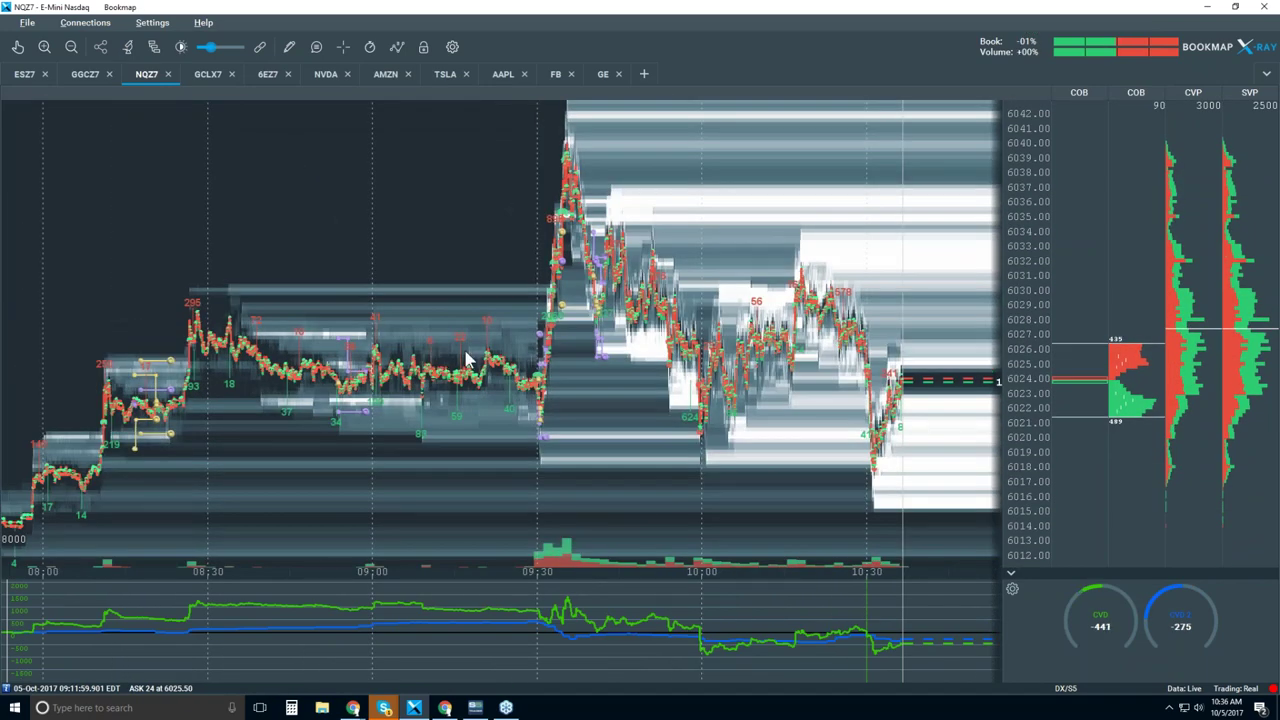
Hide the P&L and position chart through the NQZ7 chart settings.
click(454, 47)
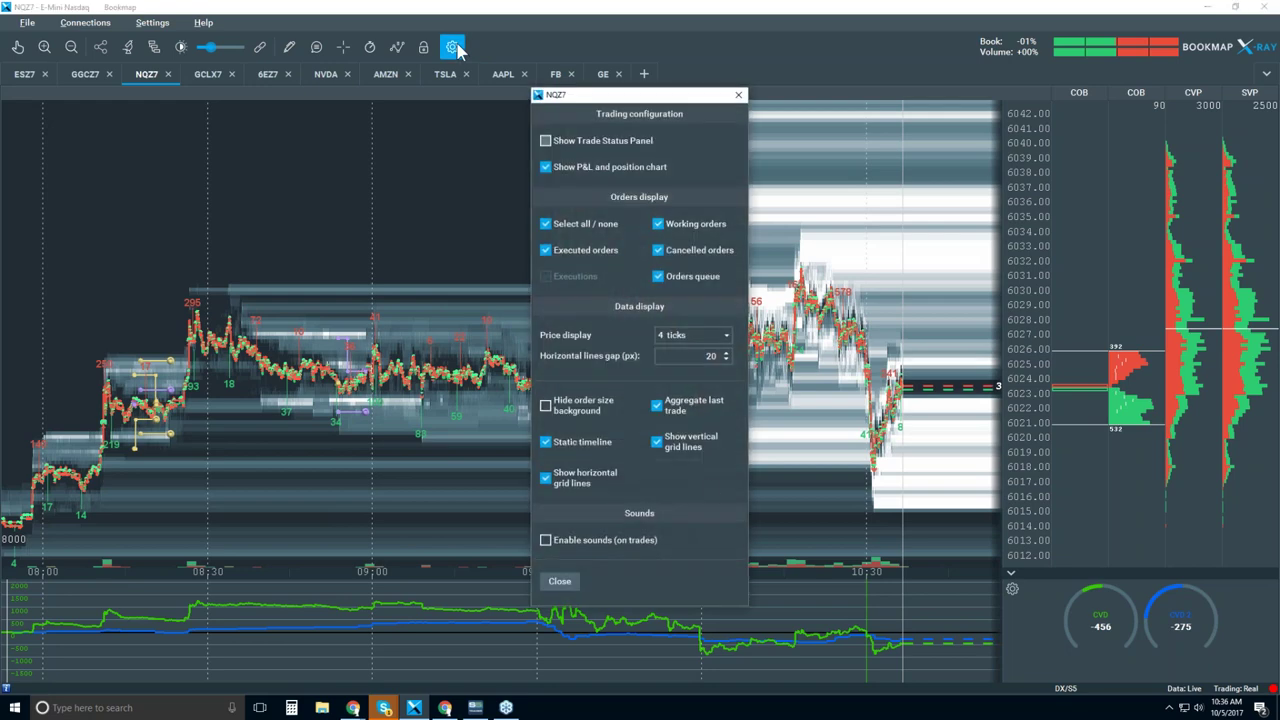
click(546, 168)
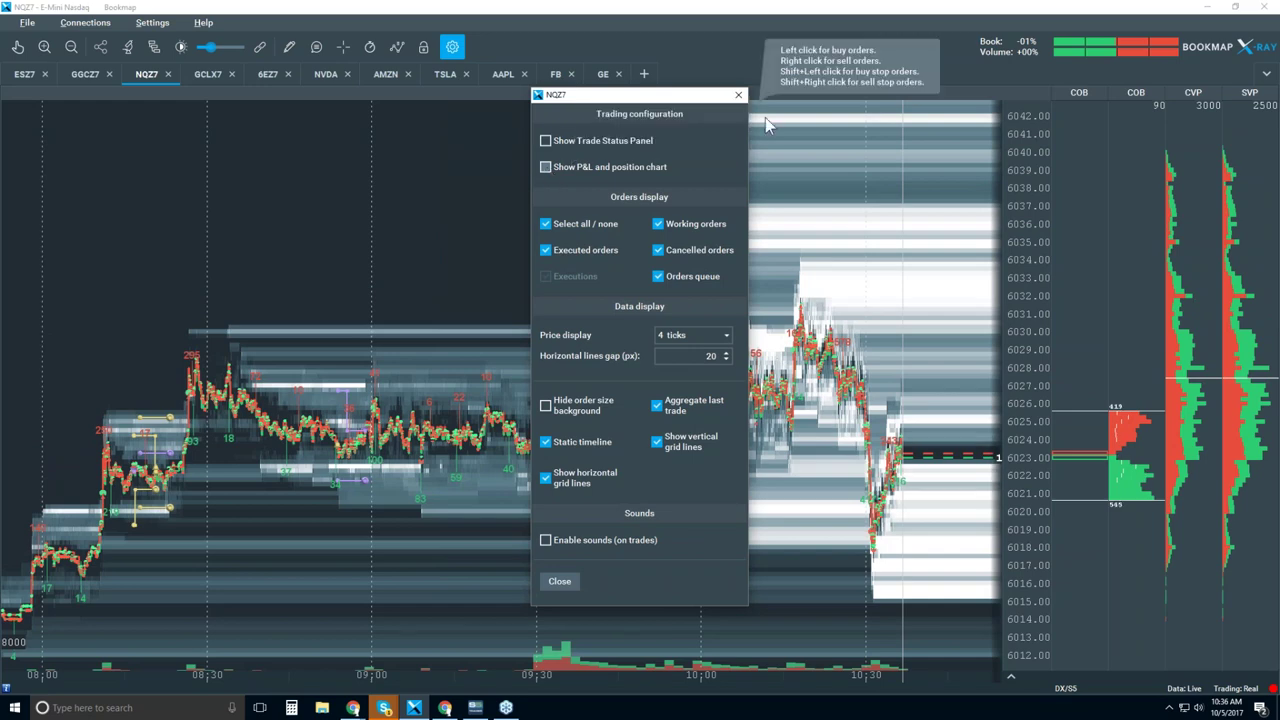
click(740, 95)
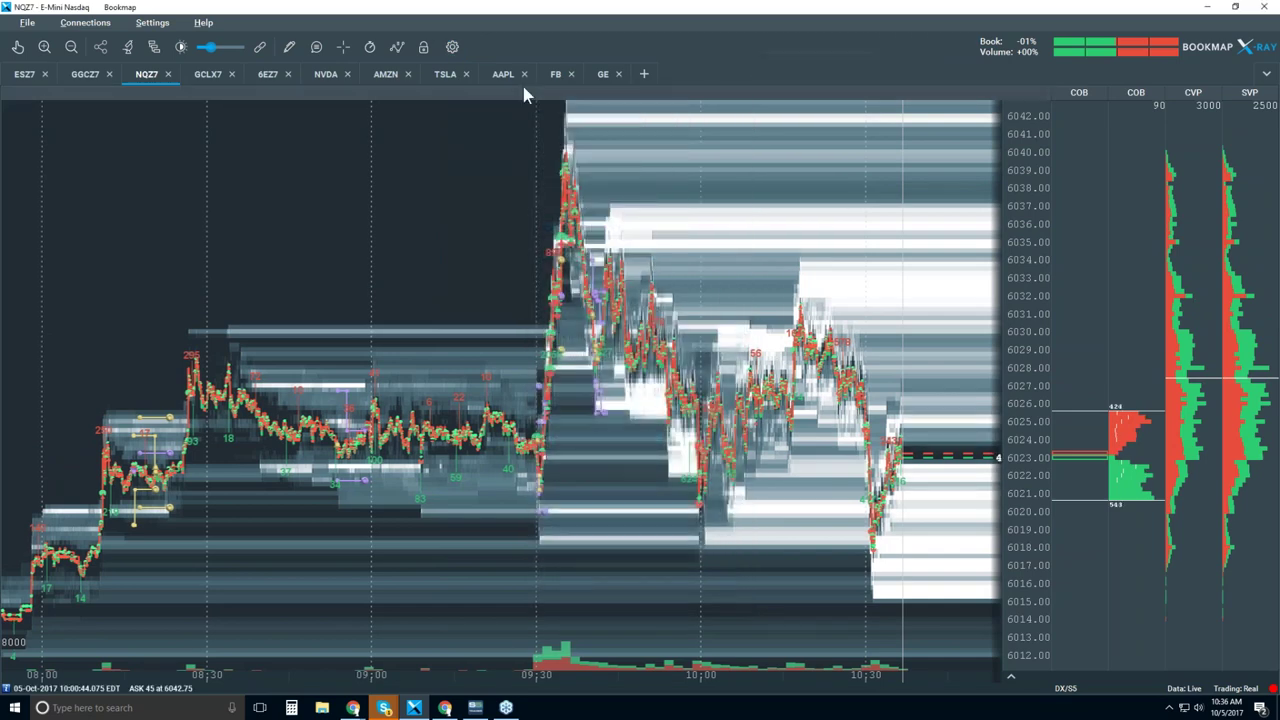
Show the P&L and position chart again and turn off all order display options in the NQZ7 chart settings.
click(453, 48)
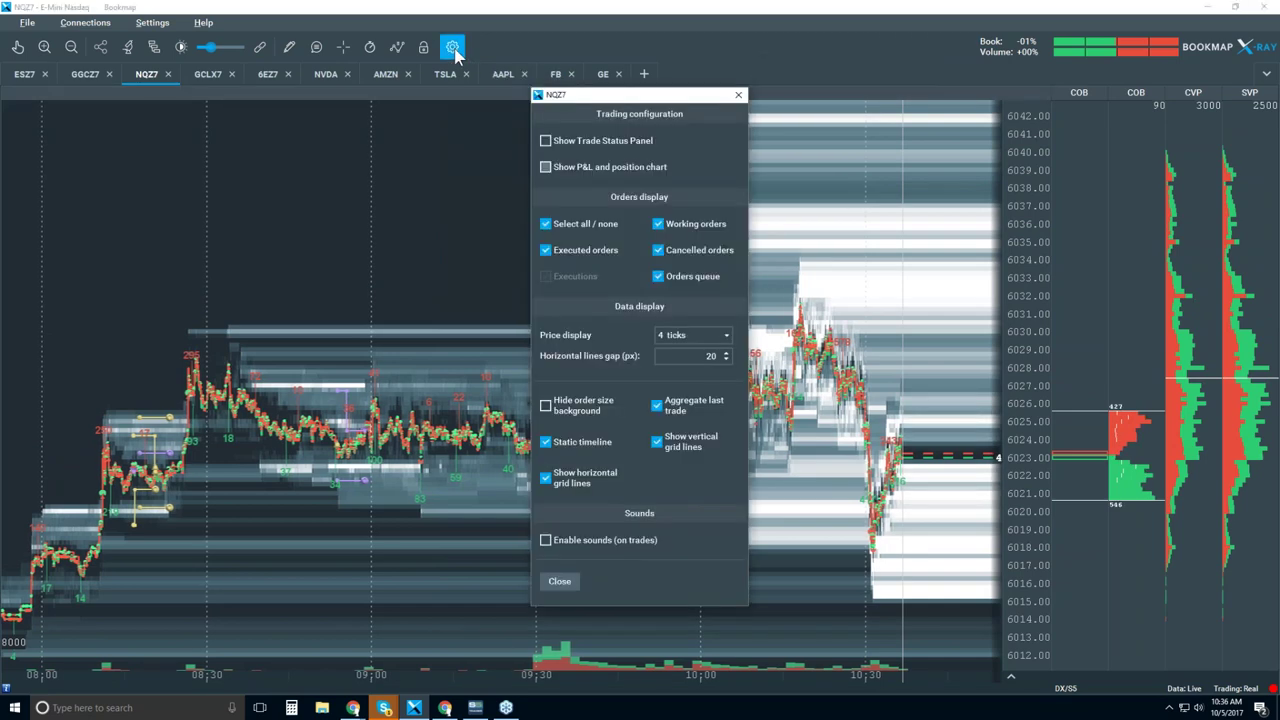
click(546, 167)
click(546, 224)
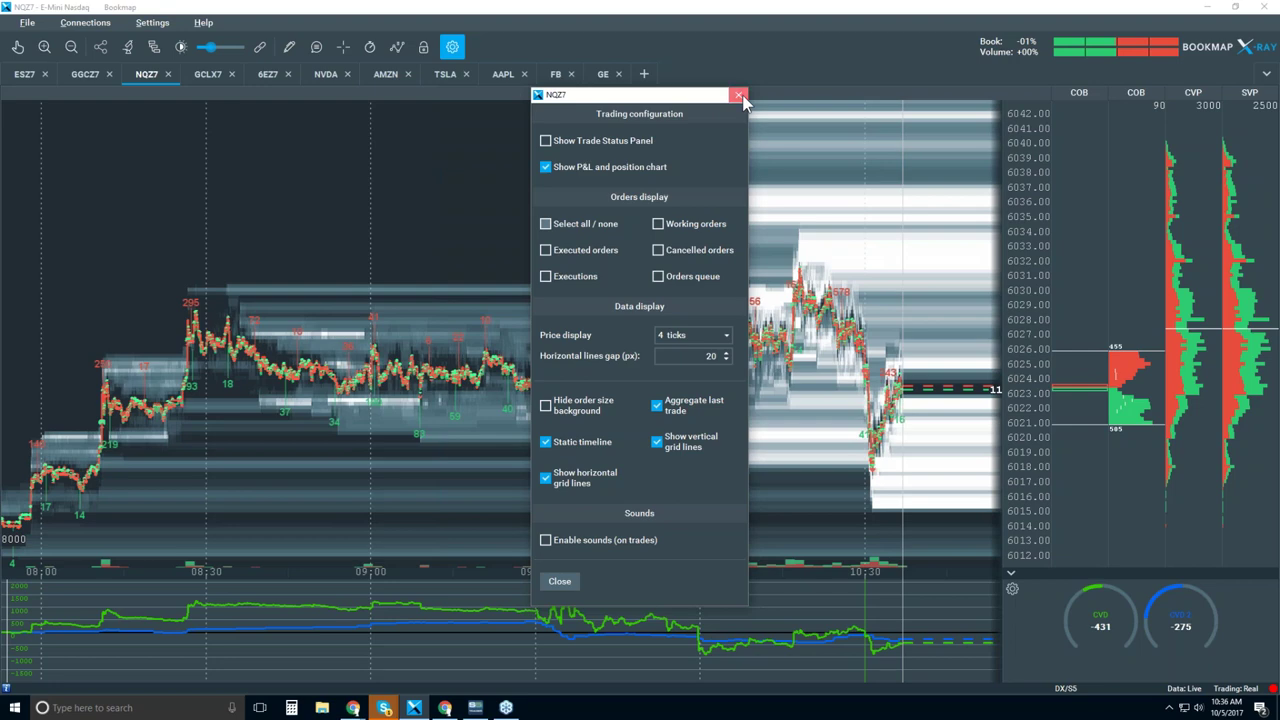
click(739, 96)
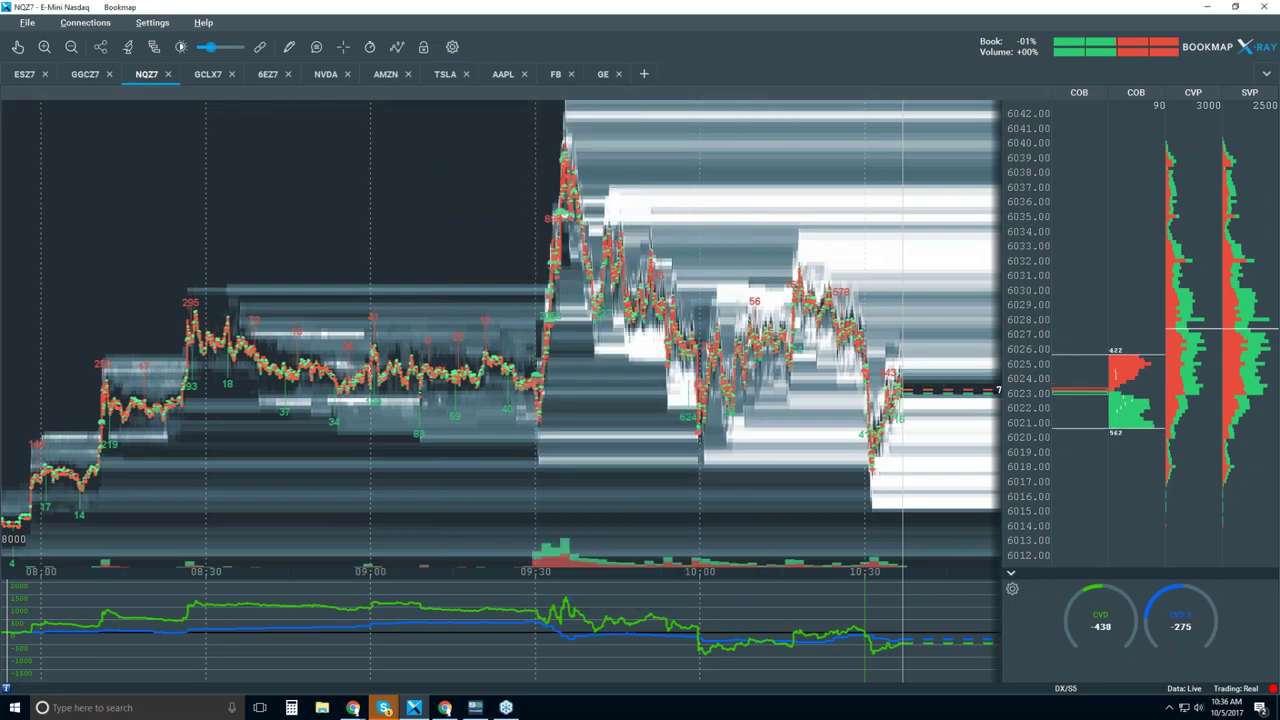
Collapse and re-expand the indicator pane below the NQZ7 chart, then leave it collapsed.
click(1010, 573)
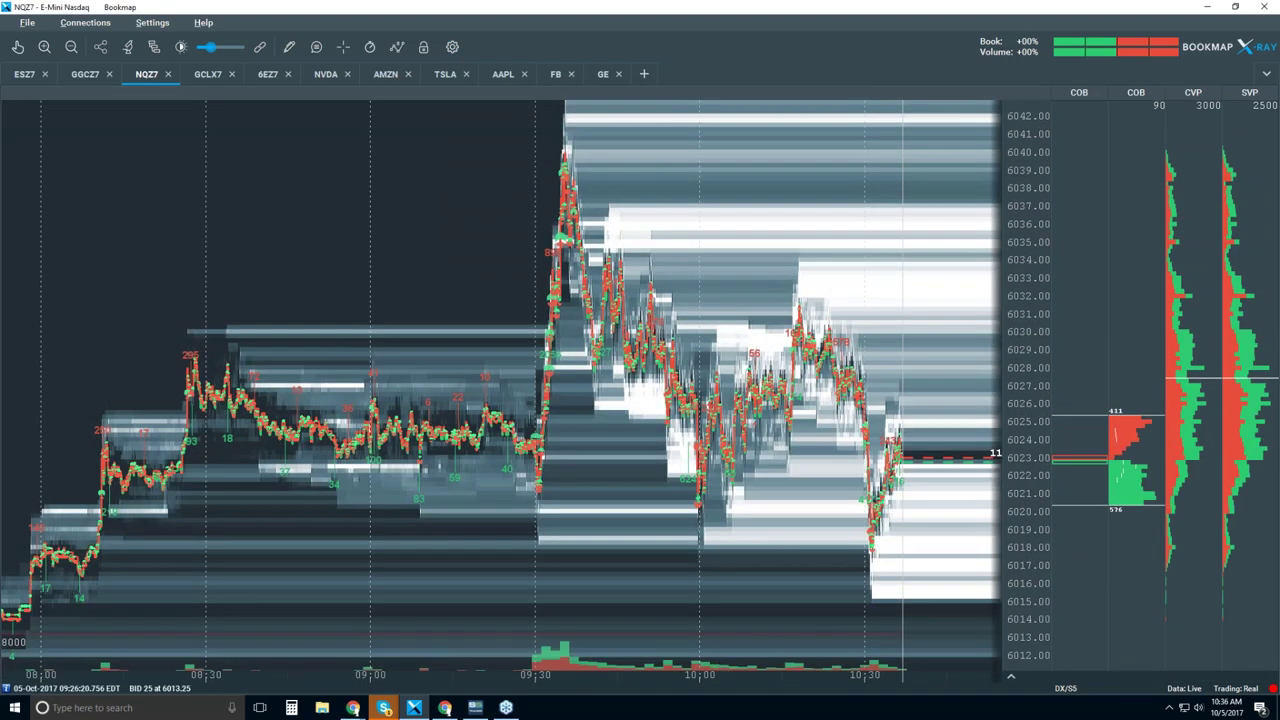
click(1009, 678)
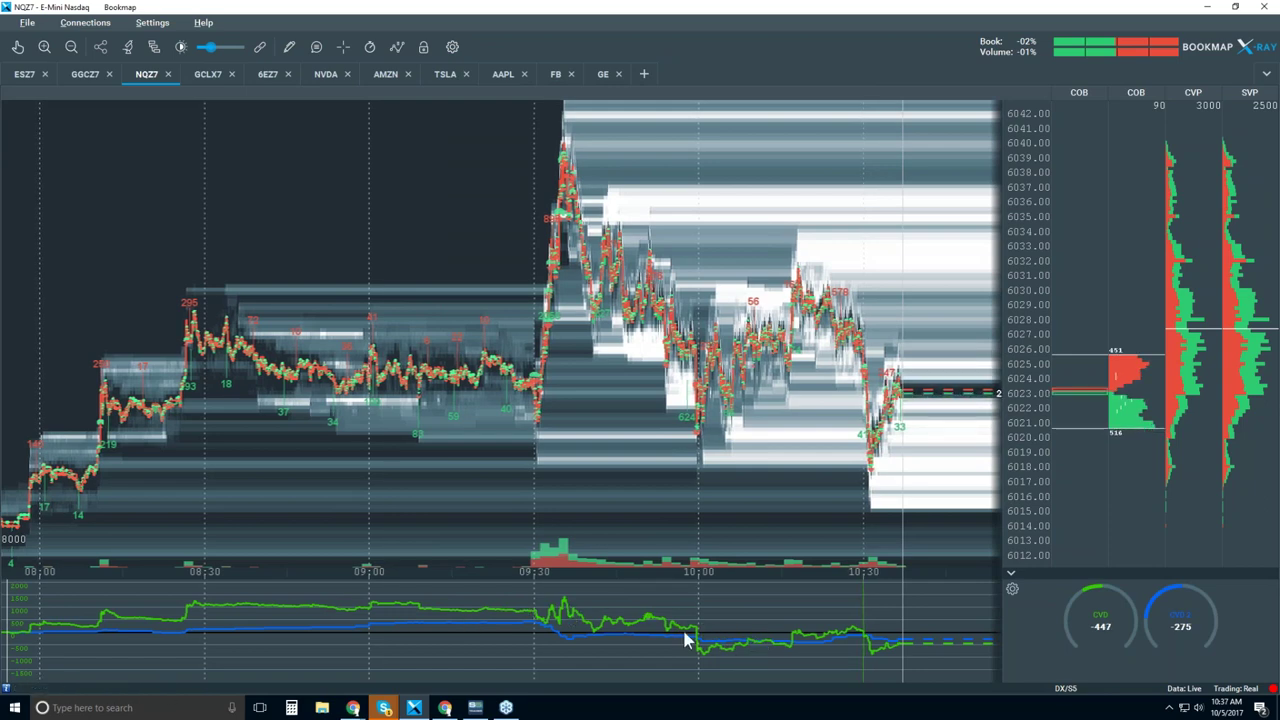
click(1010, 573)
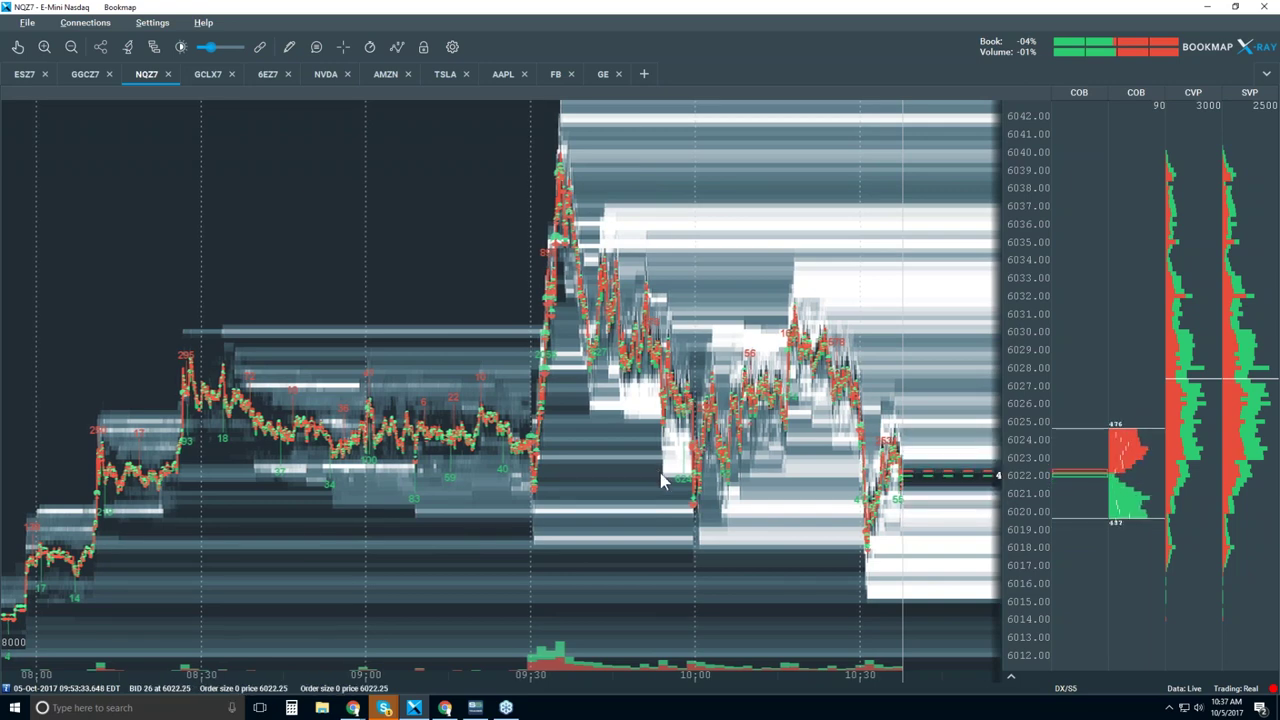
Show candlestick bars on the NQZ7 chart and turn off volume dots, best bid/ask, indicators, heatmap and extended display.
scroll(660, 473, up, 5)
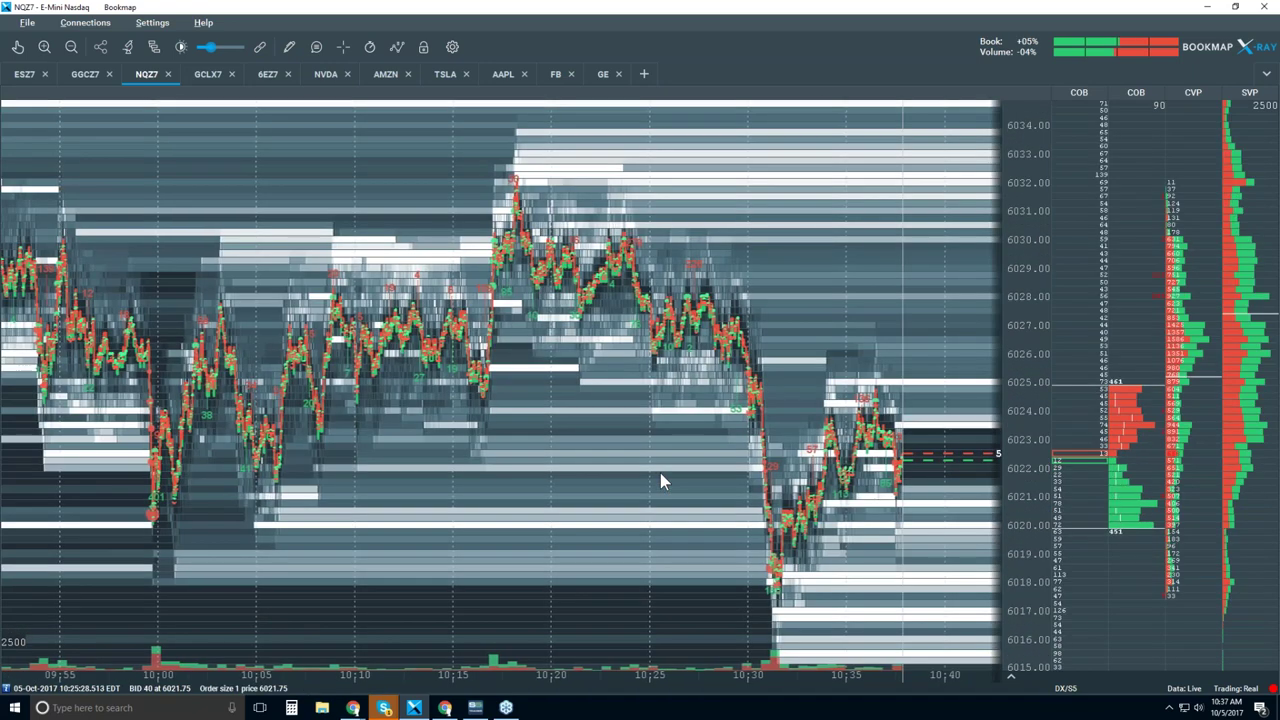
drag(350, 632, 326, 611)
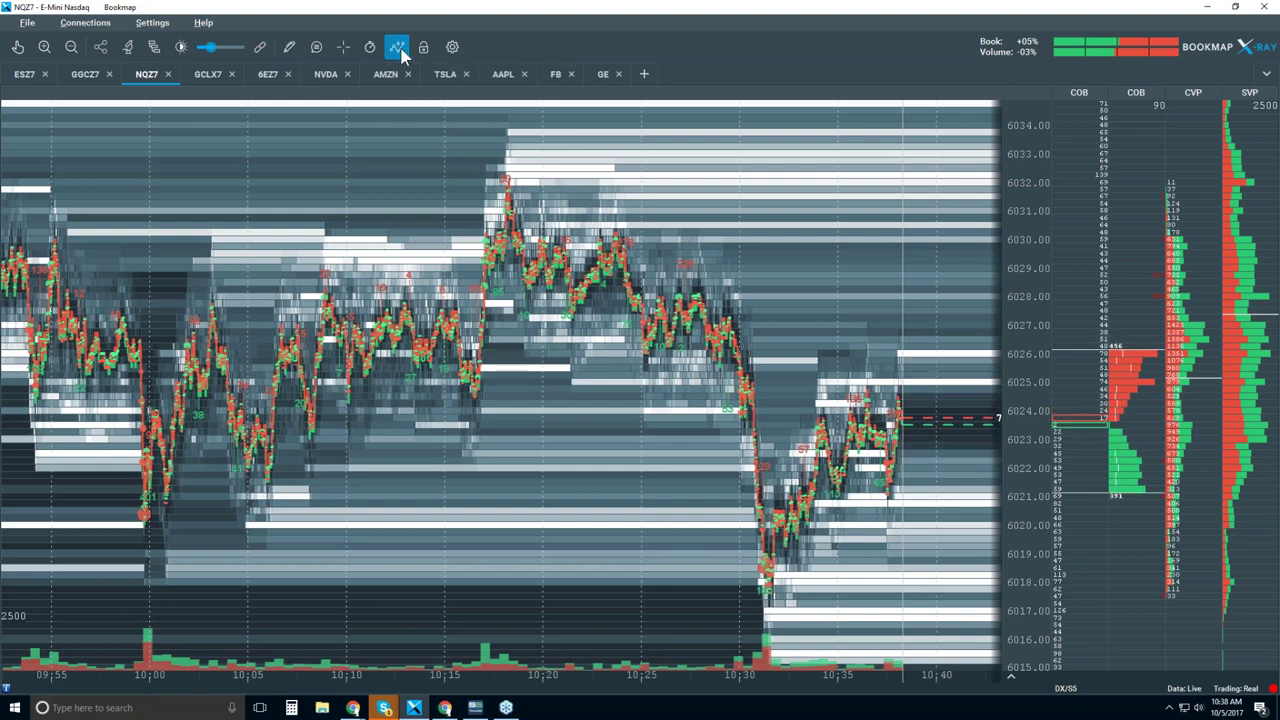
click(399, 101)
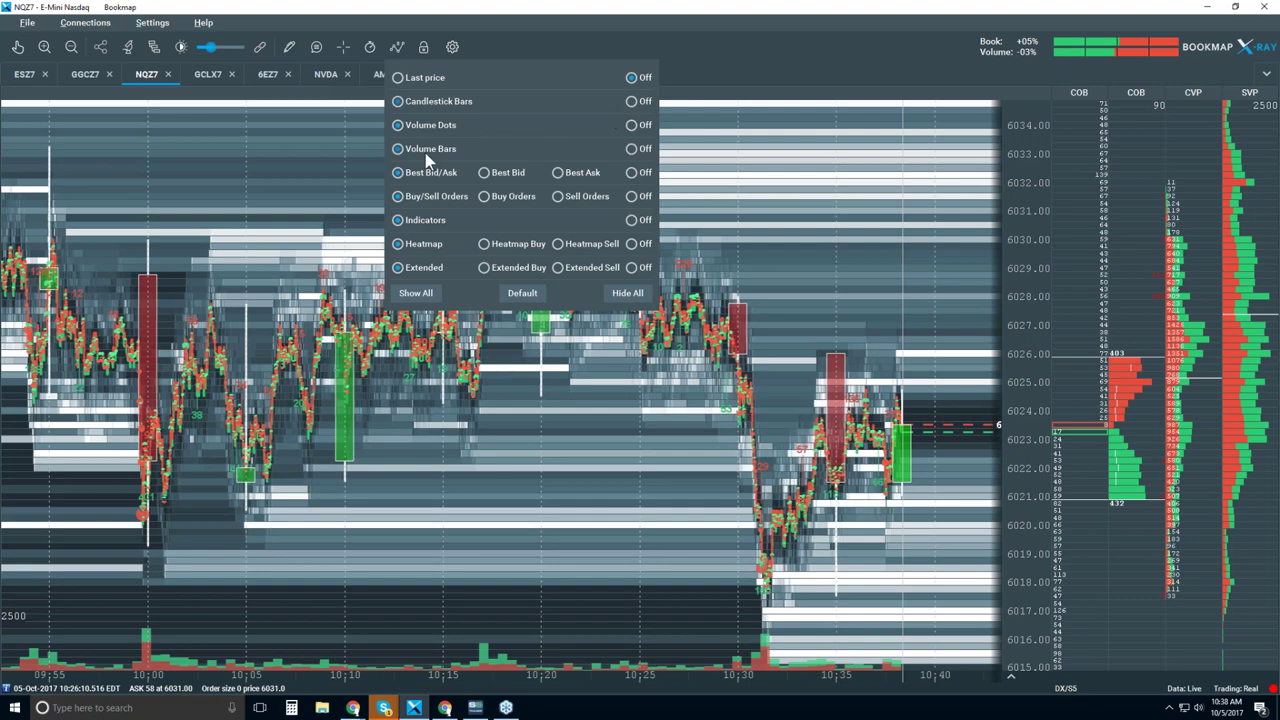
click(632, 126)
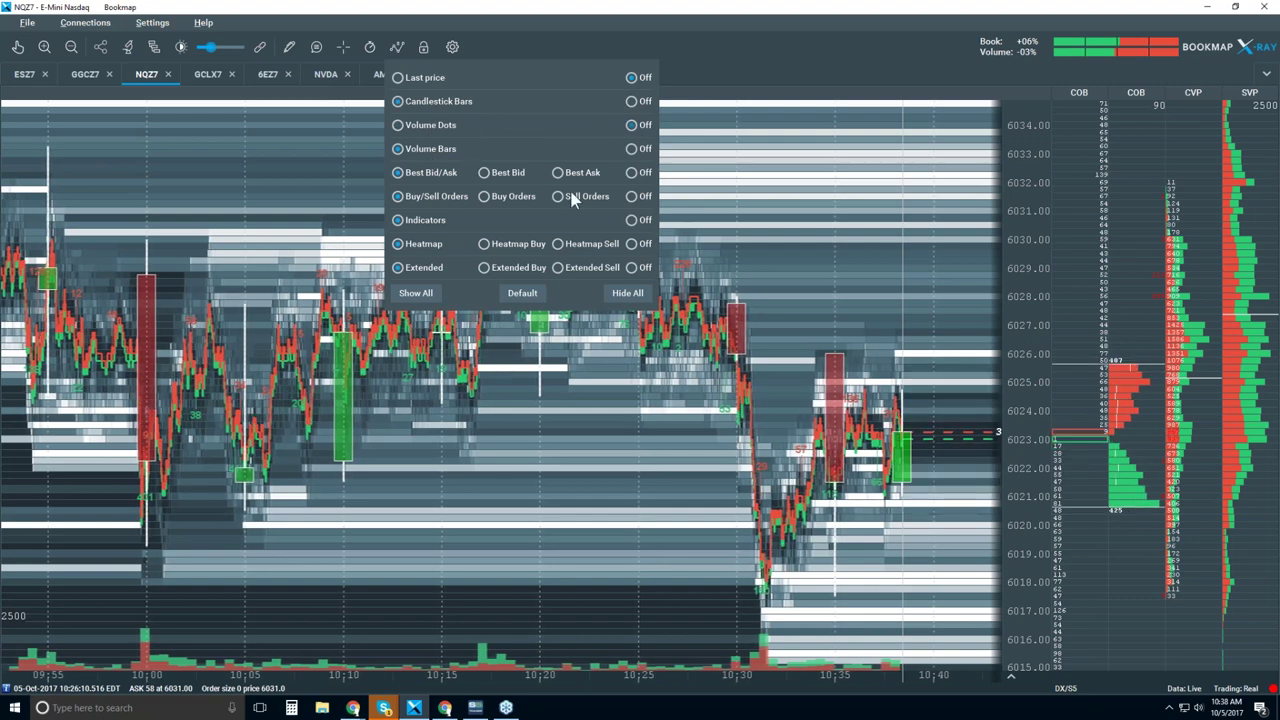
click(632, 172)
click(632, 220)
click(632, 243)
click(631, 268)
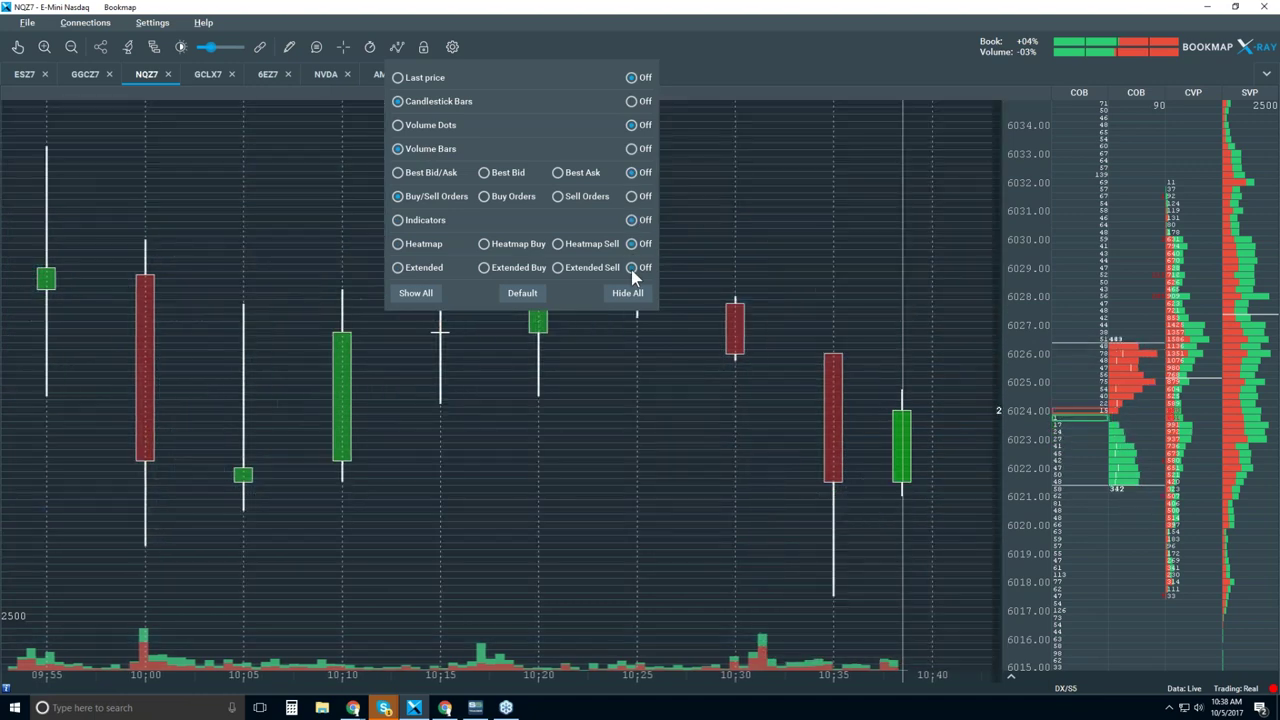
Show the Best Bid/Ask lines together with the candlestick bars on the NQZ7 chart.
scroll(741, 288, down, 5)
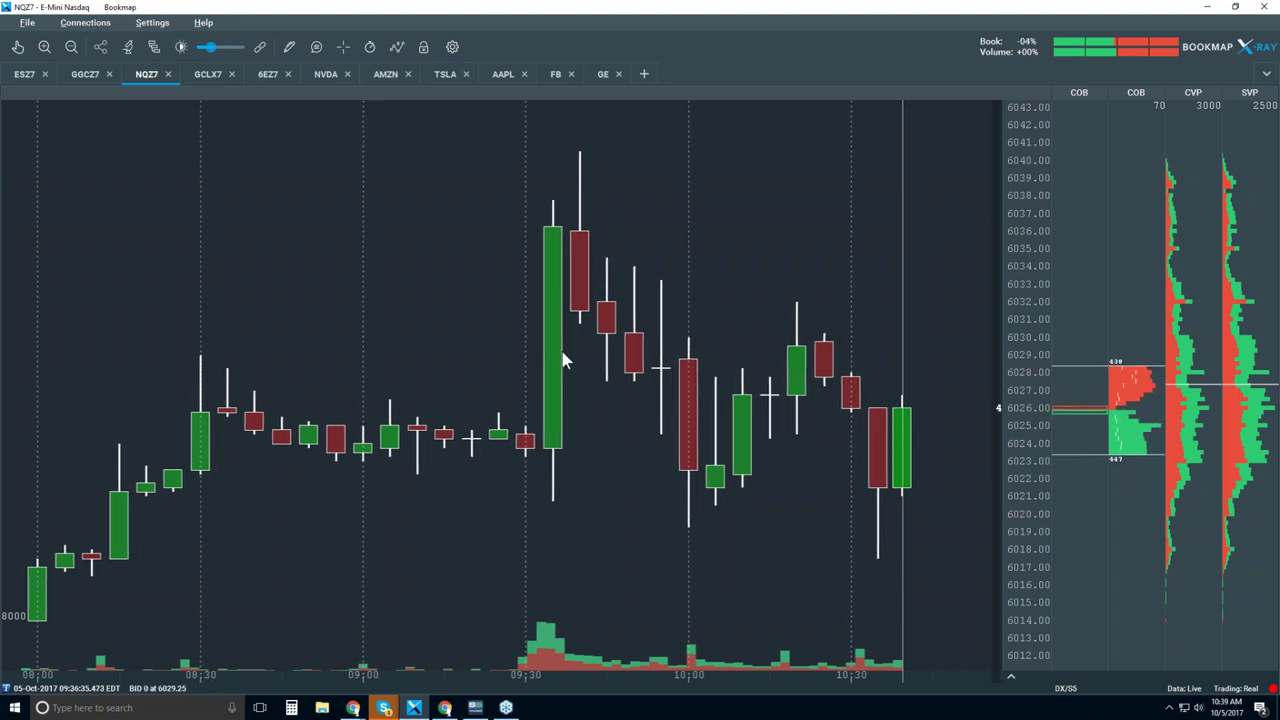
click(396, 48)
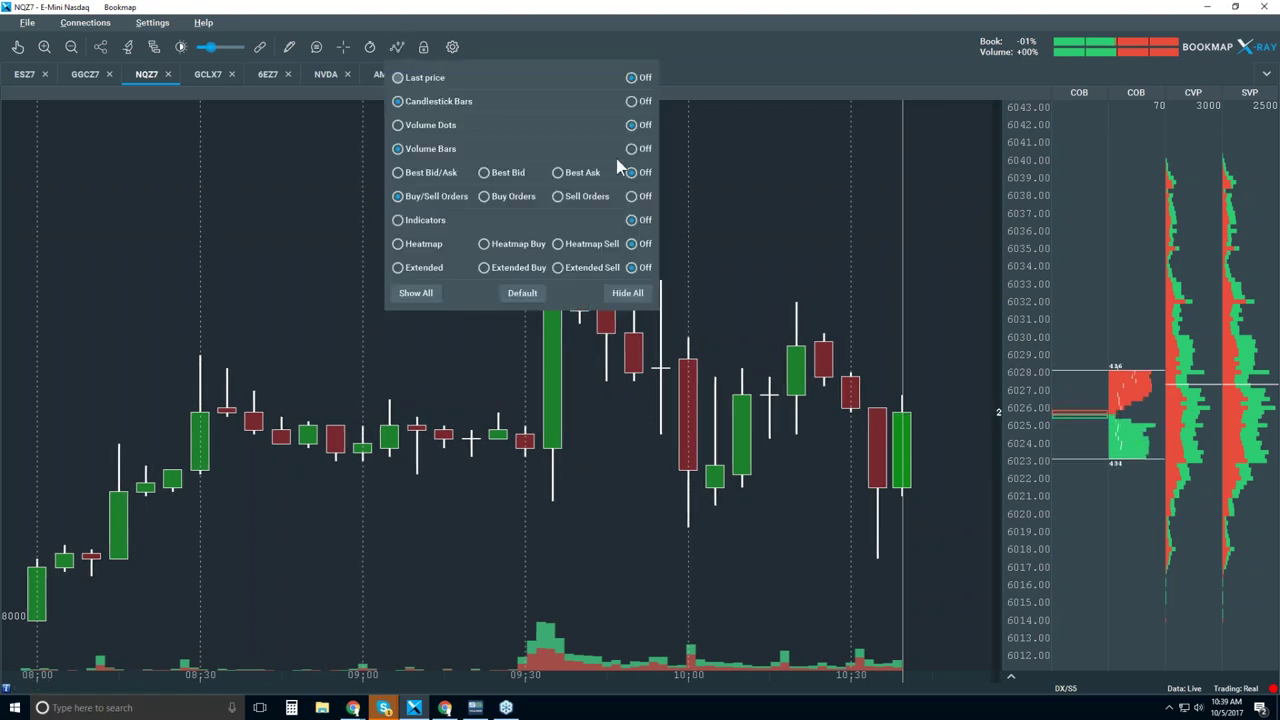
click(399, 173)
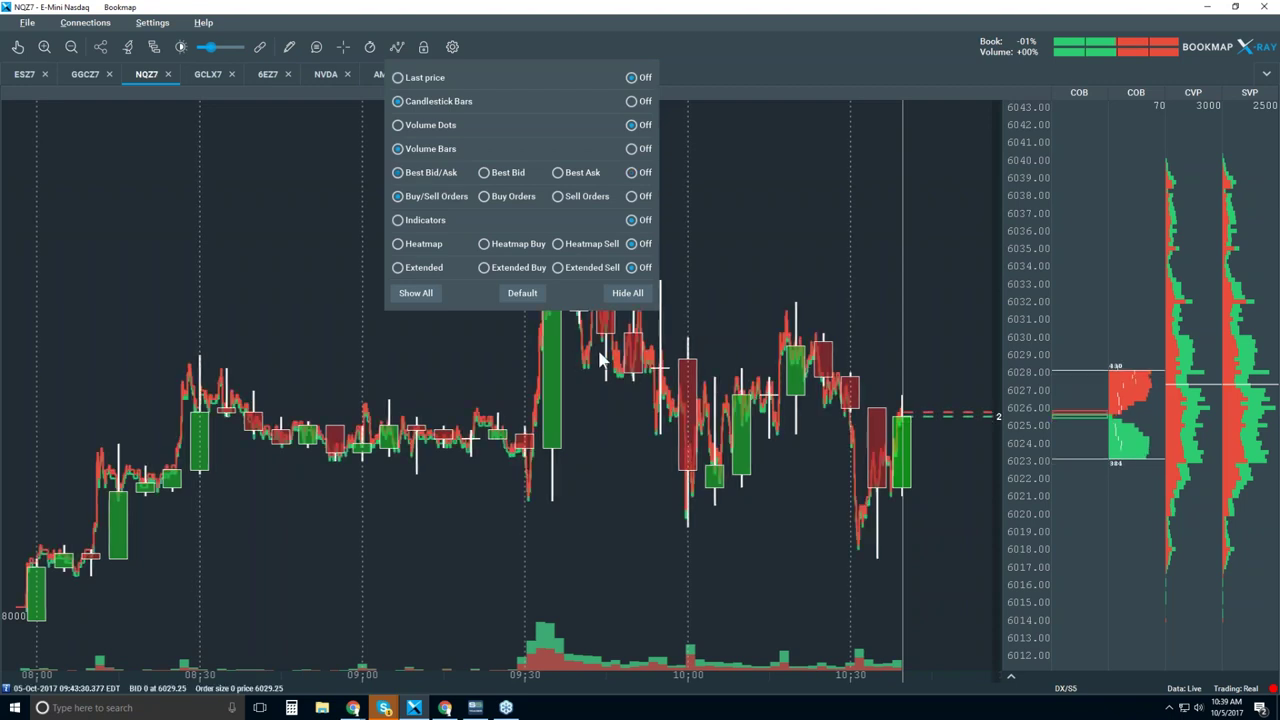
click(601, 385)
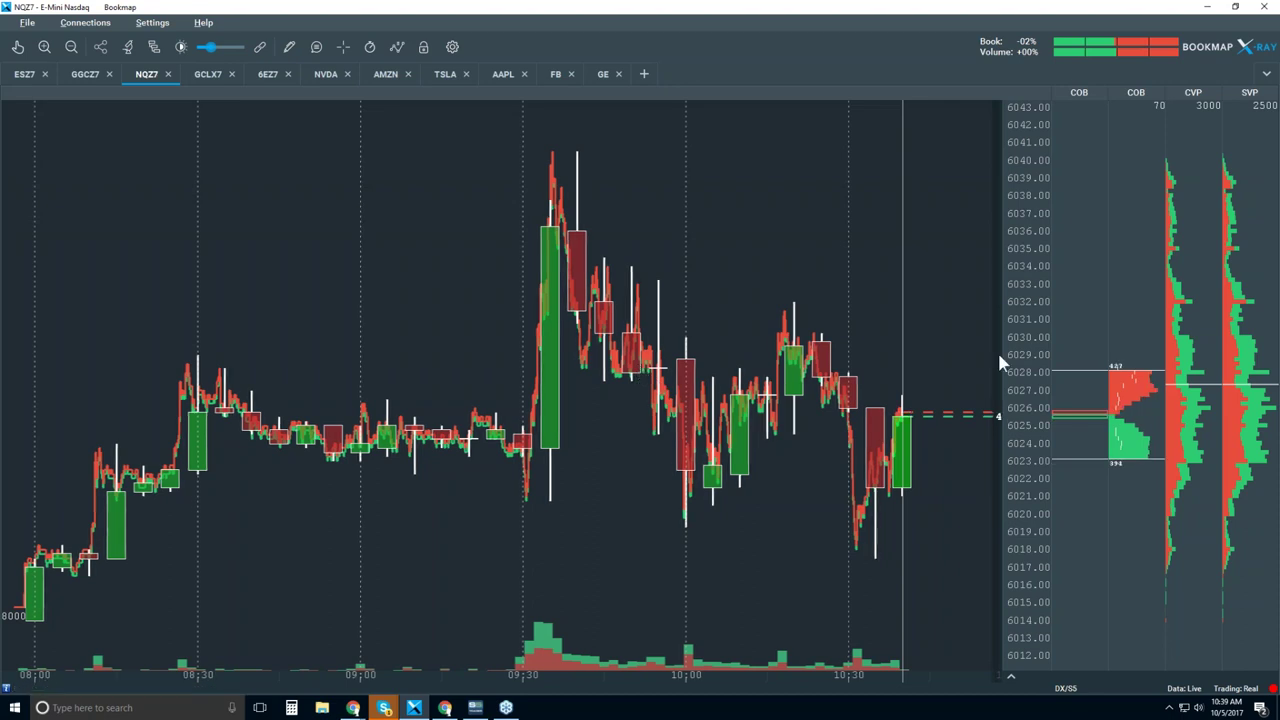
Change the COB column next to the price scale to show Custom Notes.
right_click(1072, 282)
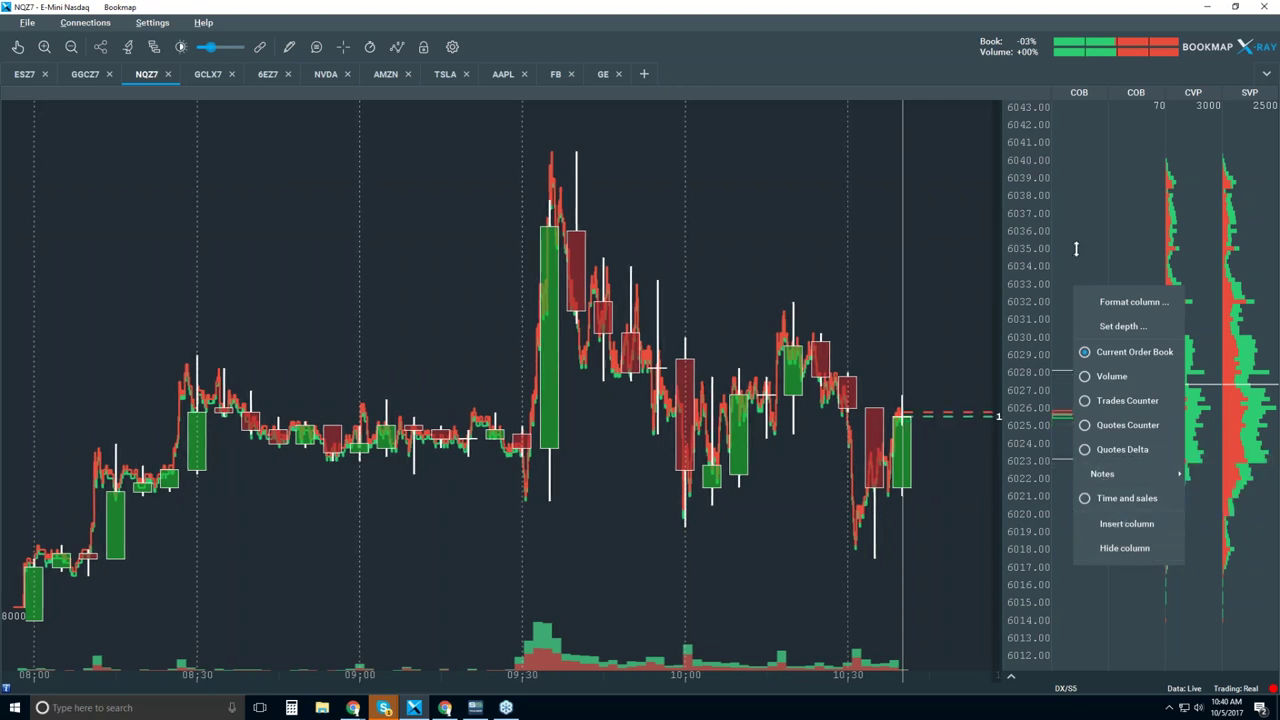
right_click(1076, 248)
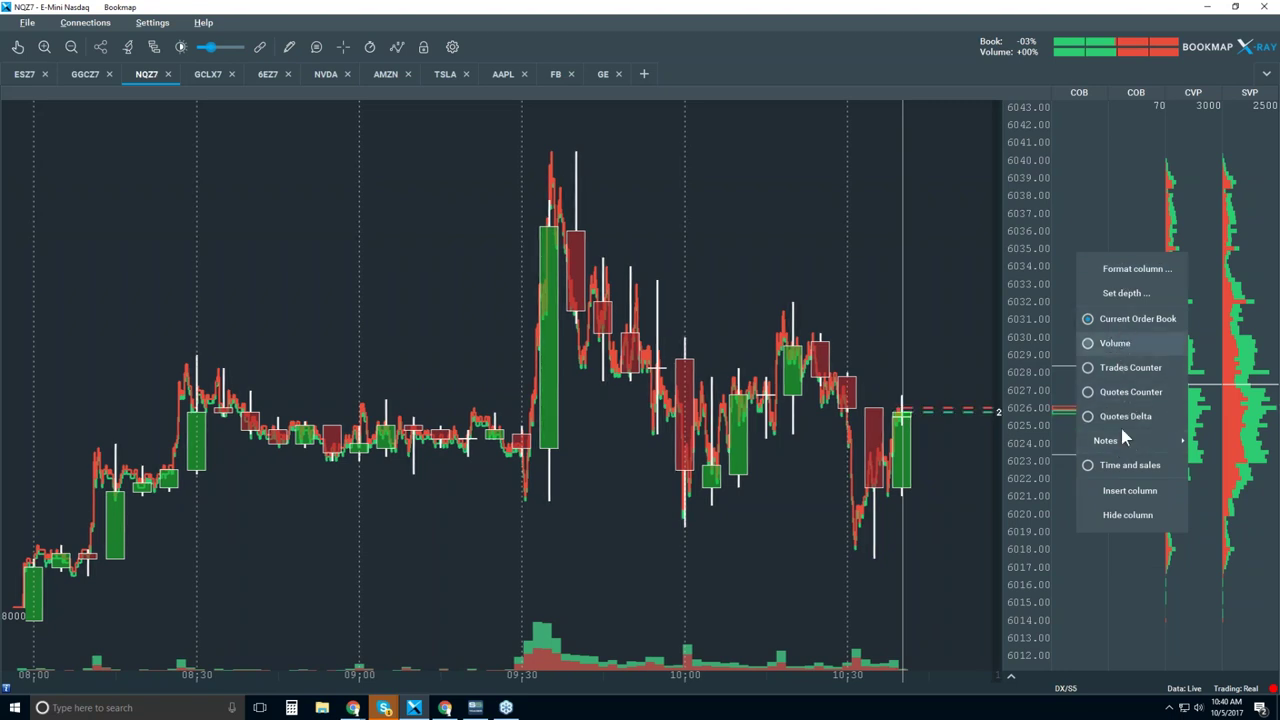
mouse_move(1103, 442)
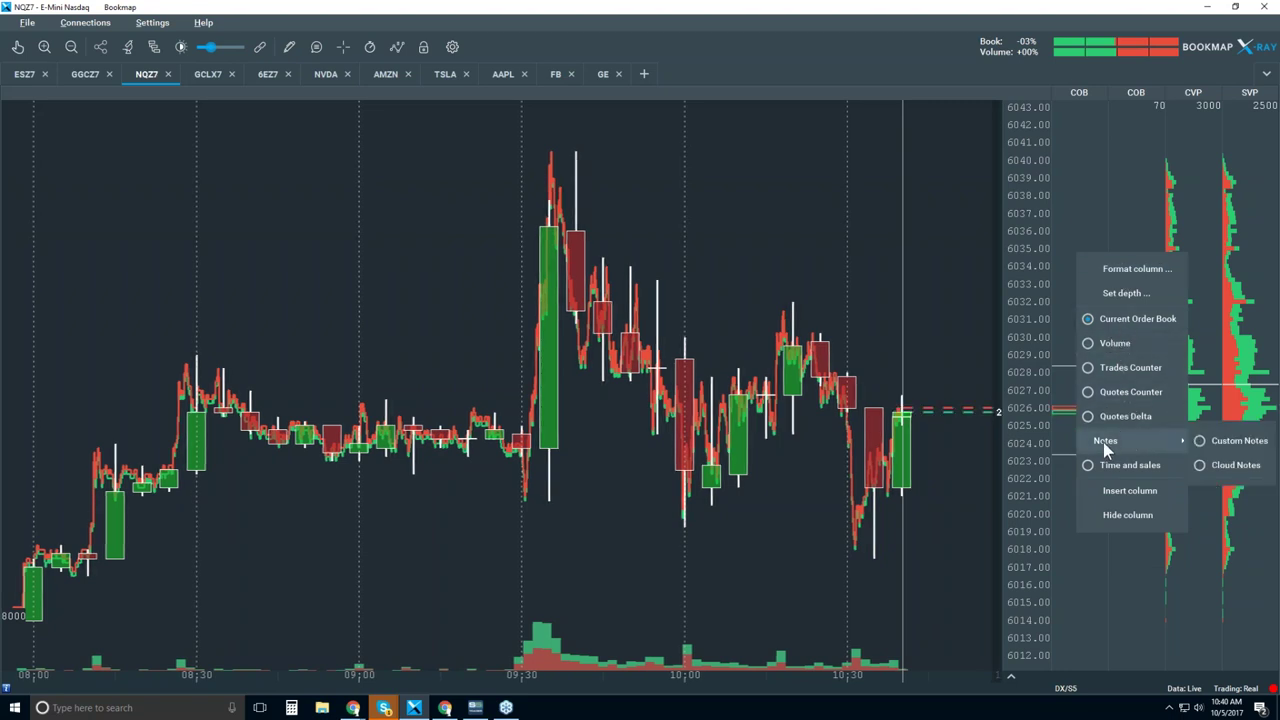
click(1203, 443)
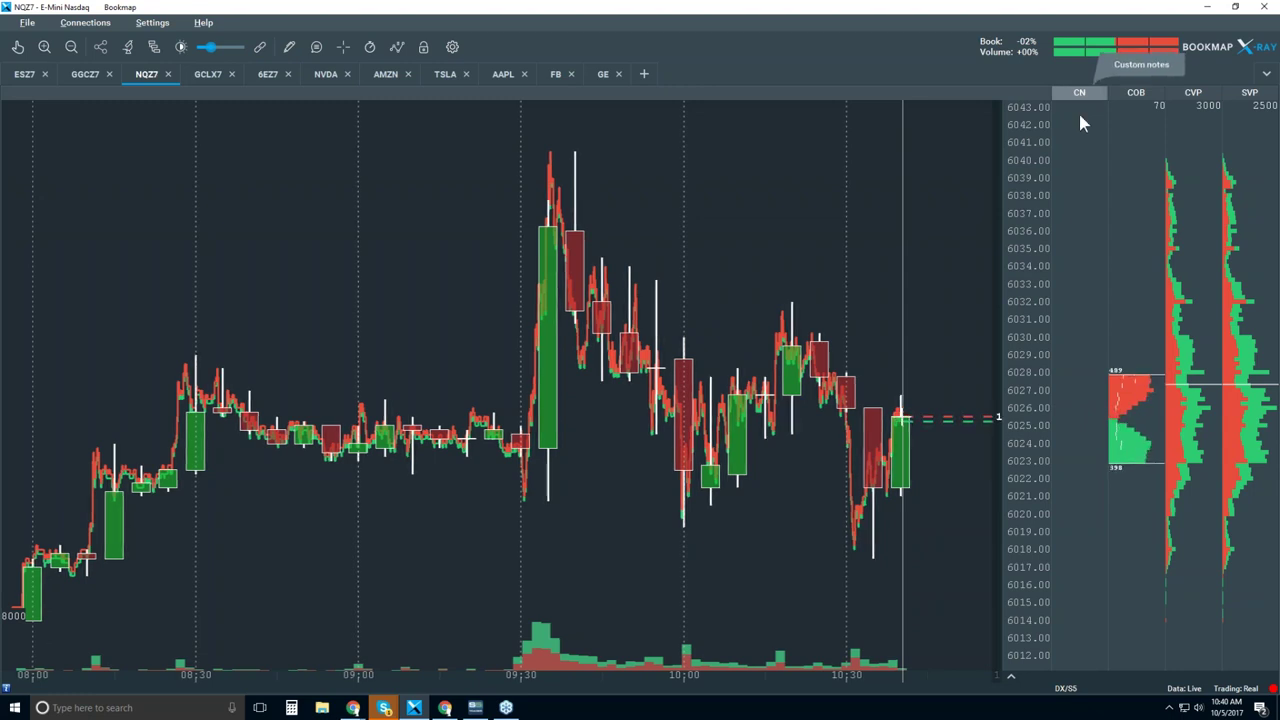
Add a note reading "custom note" at price 6038.00 with notifications enabled.
click(1076, 199)
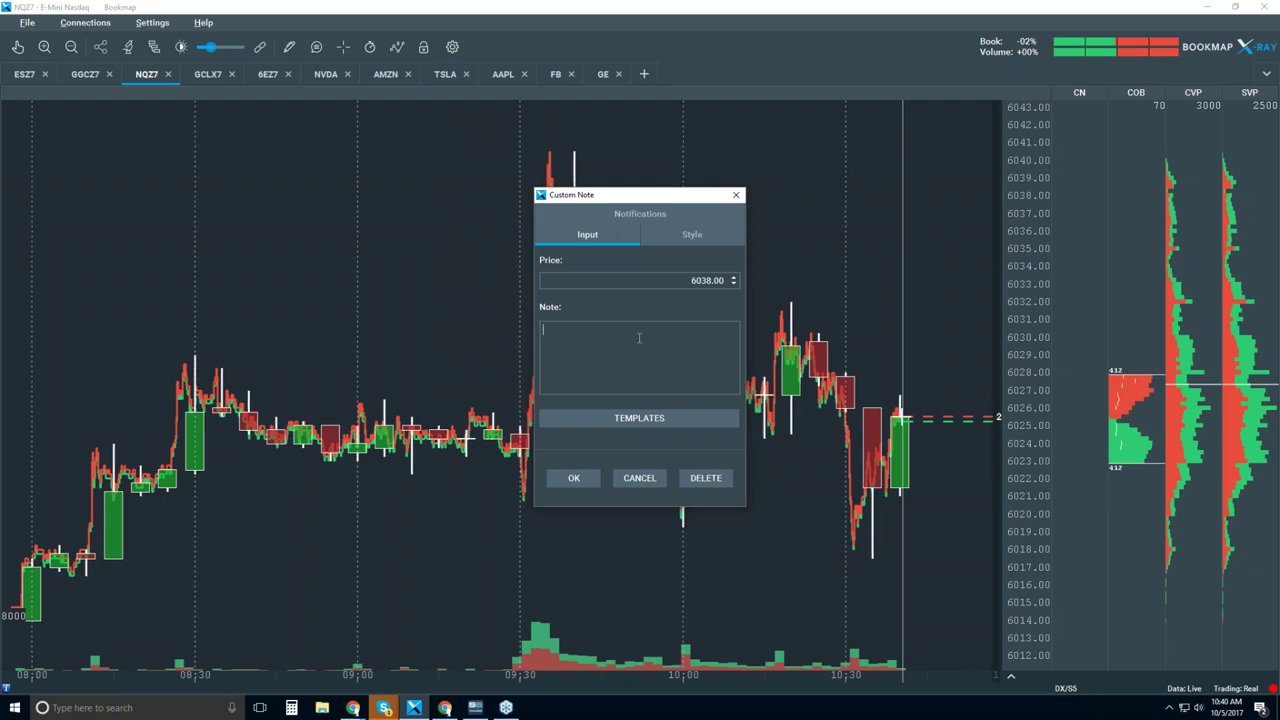
text(tom note)
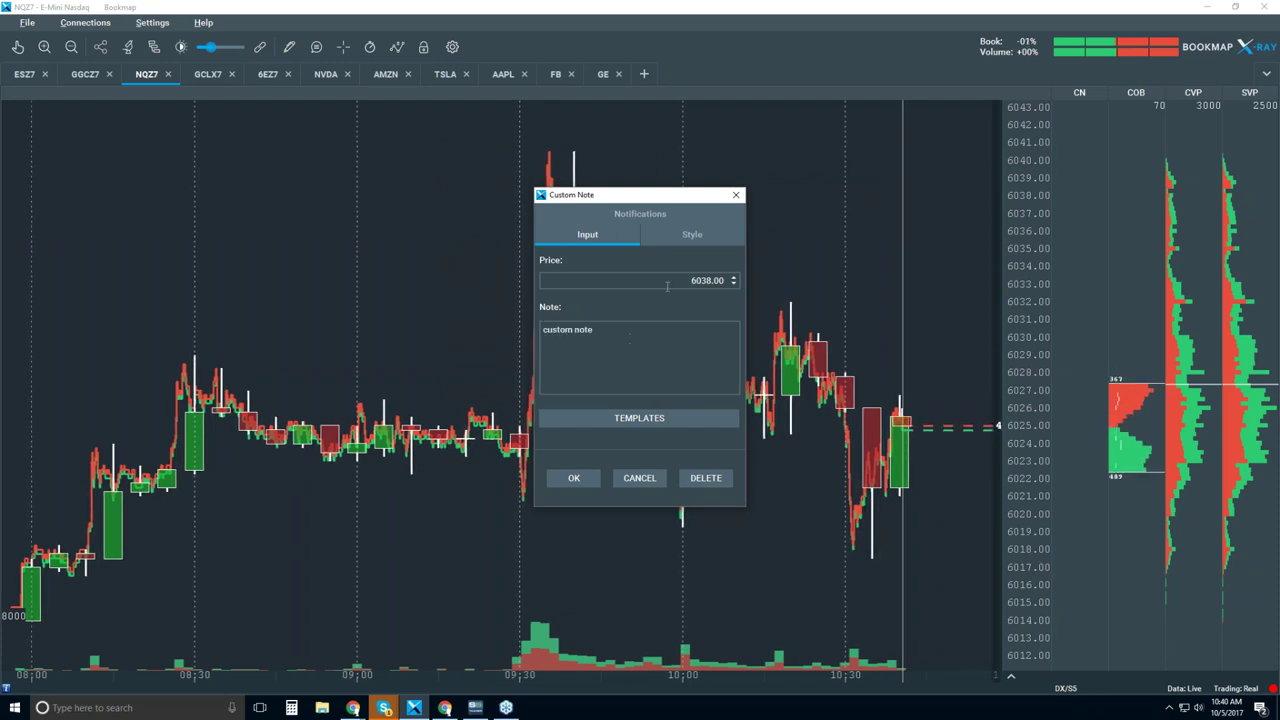
click(693, 236)
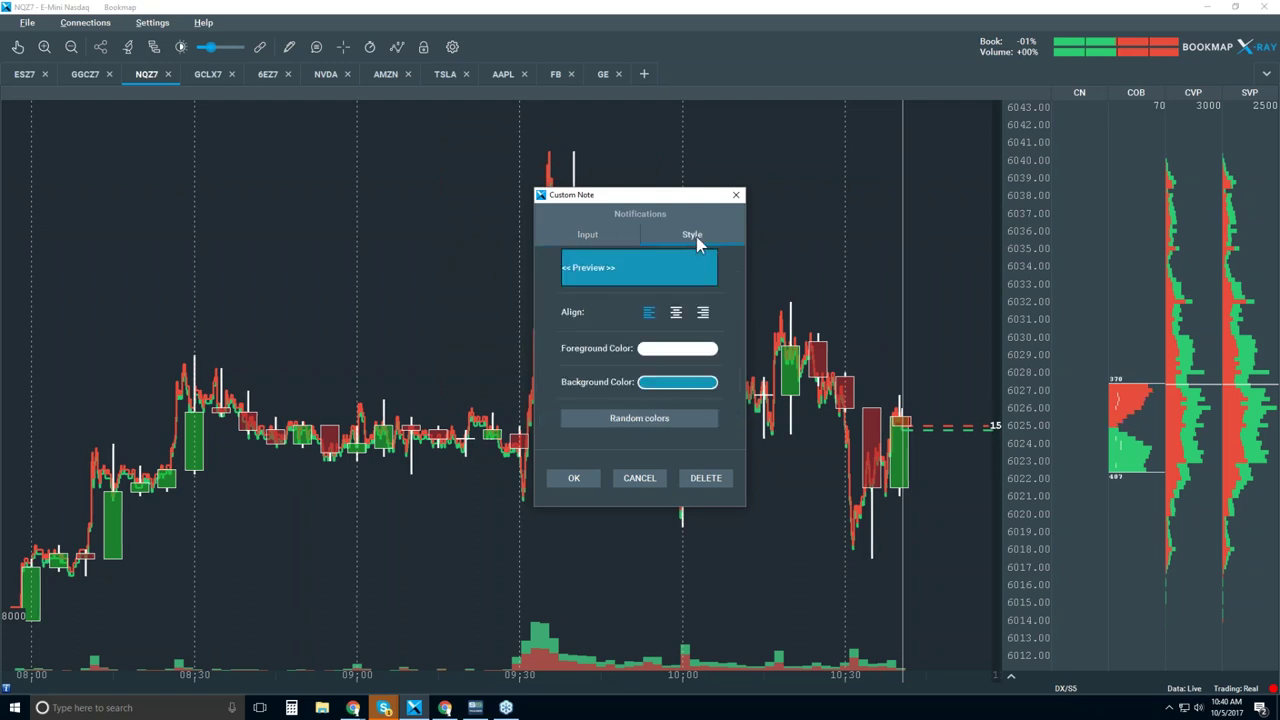
click(650, 215)
click(573, 281)
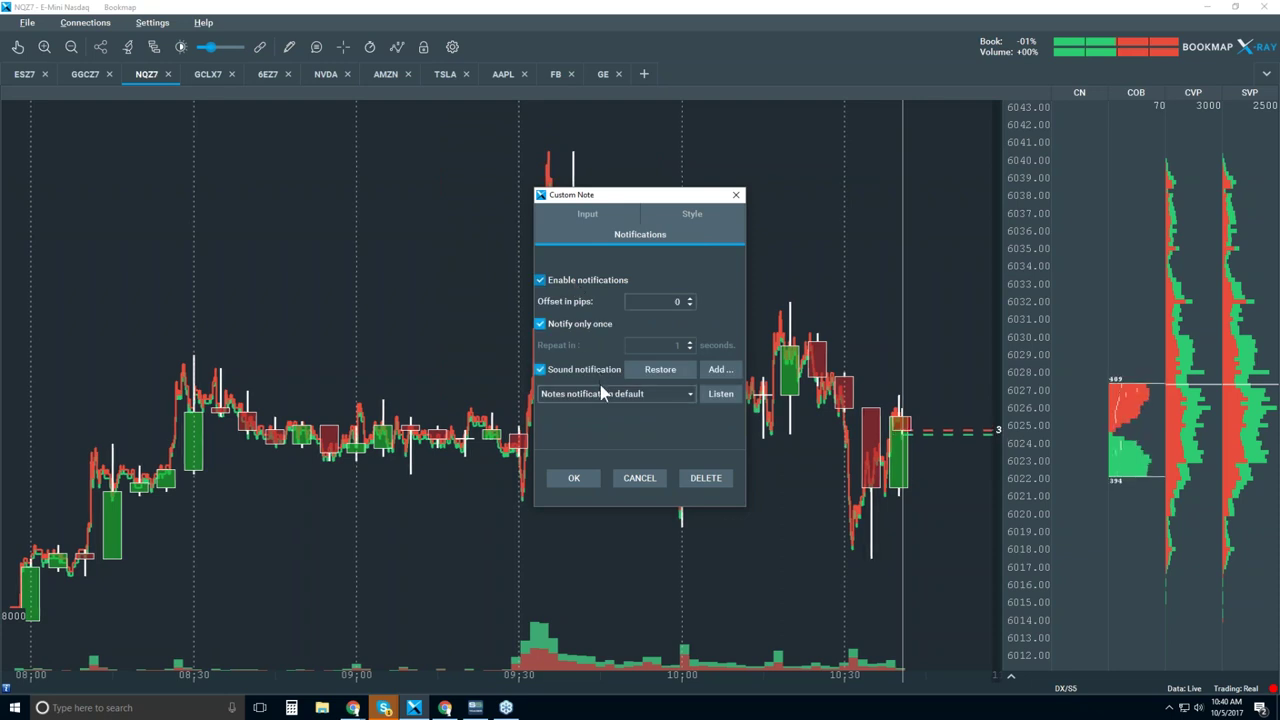
click(574, 480)
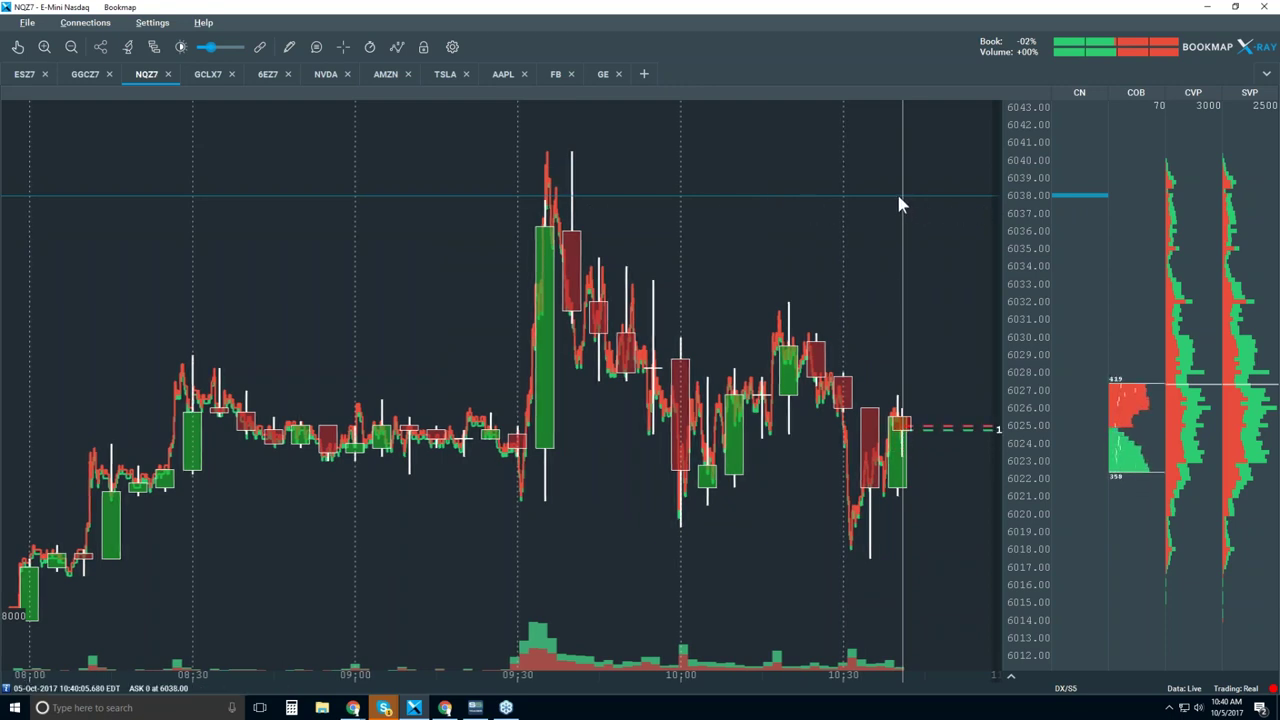
Move the custom note to the 6033.00 price level and check its label and line on the chart.
scroll(975, 190, up, 1)
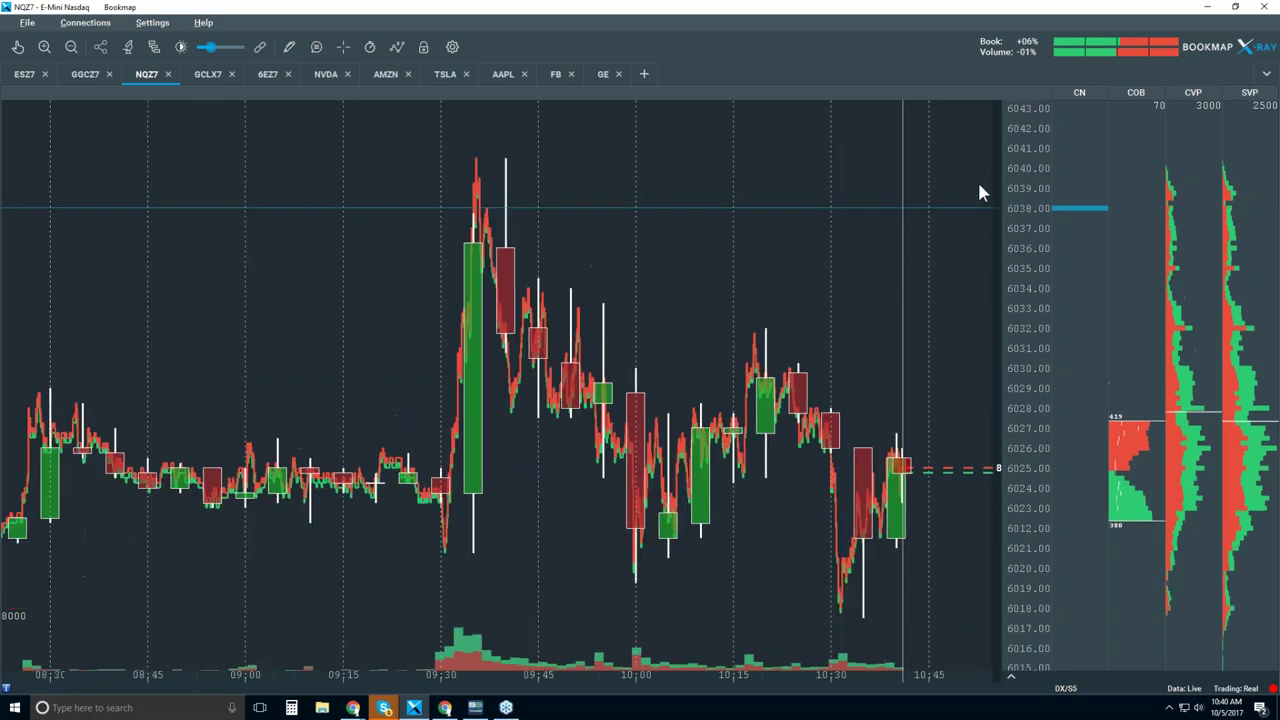
scroll(977, 190, up, 2)
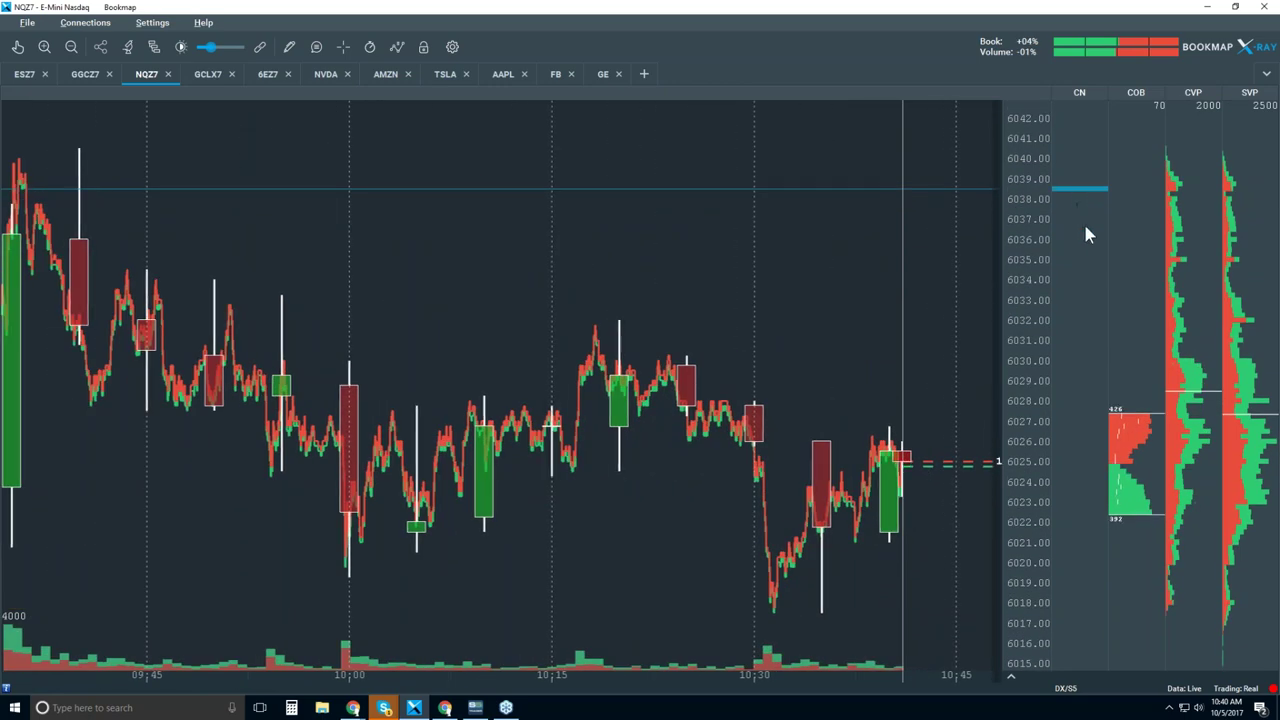
mouse_move(1080, 200)
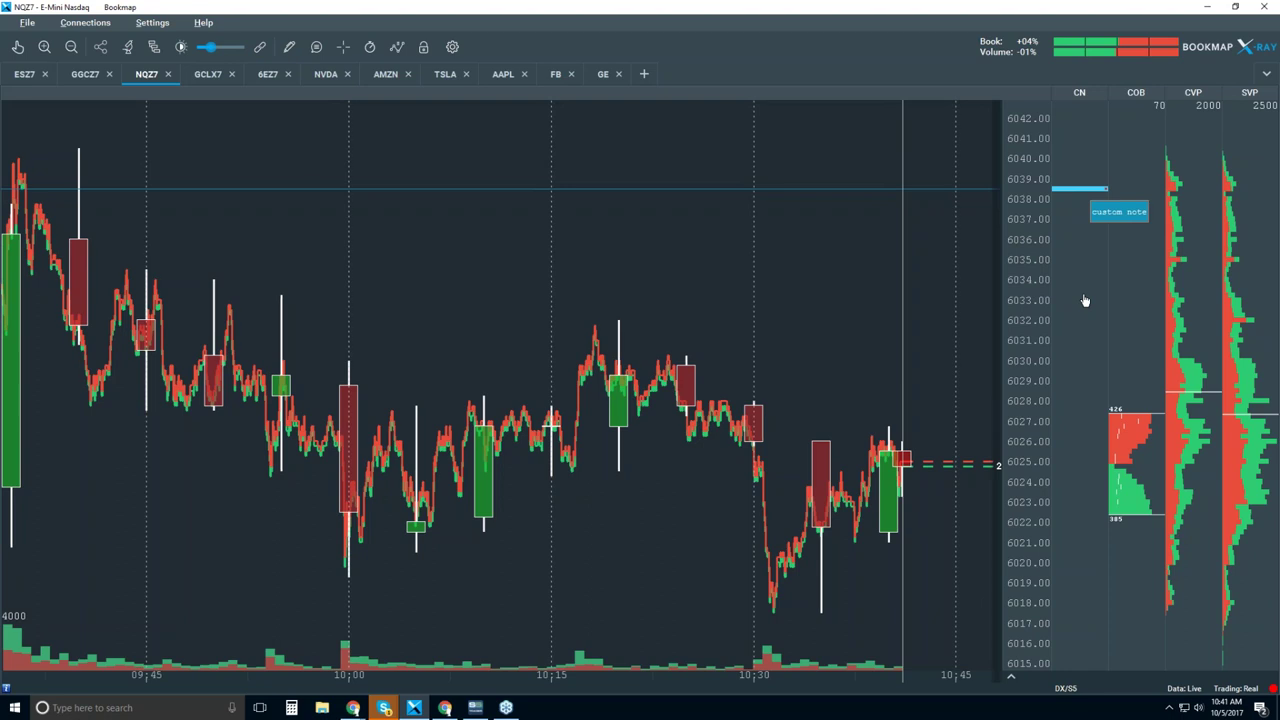
drag(1085, 304, 1084, 298)
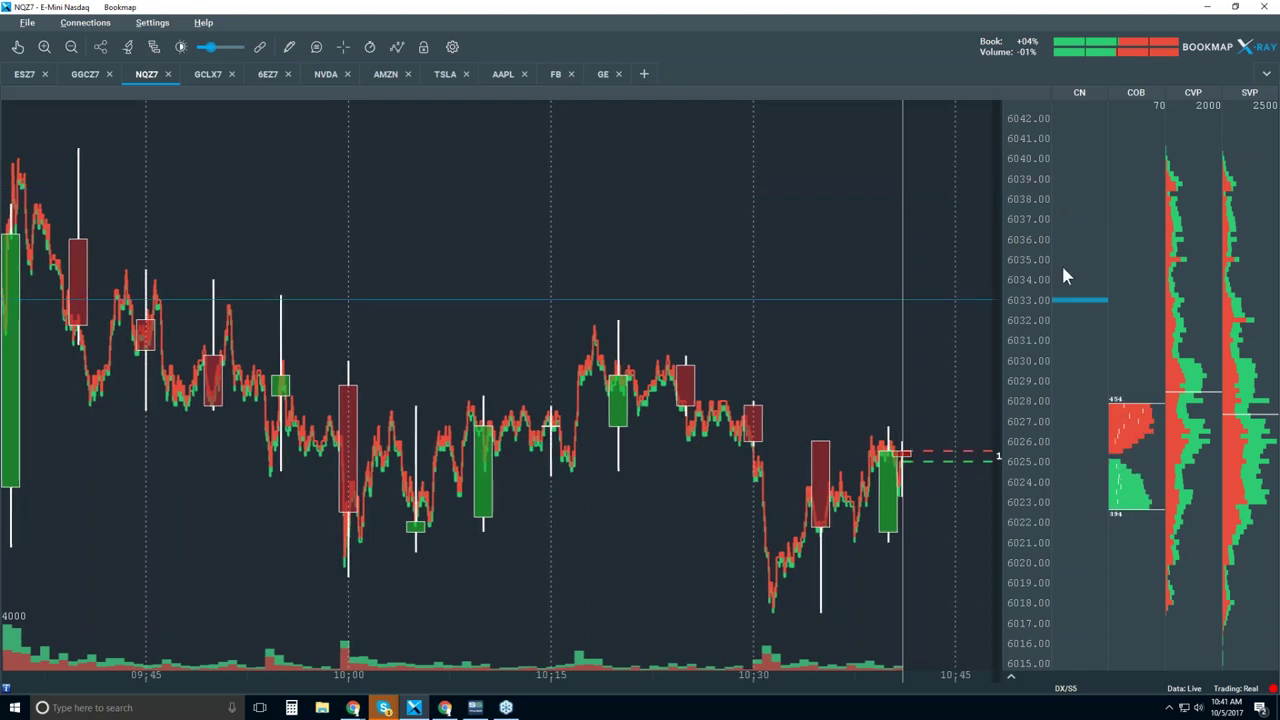
scroll(957, 240, up, 2)
mouse_move(1071, 165)
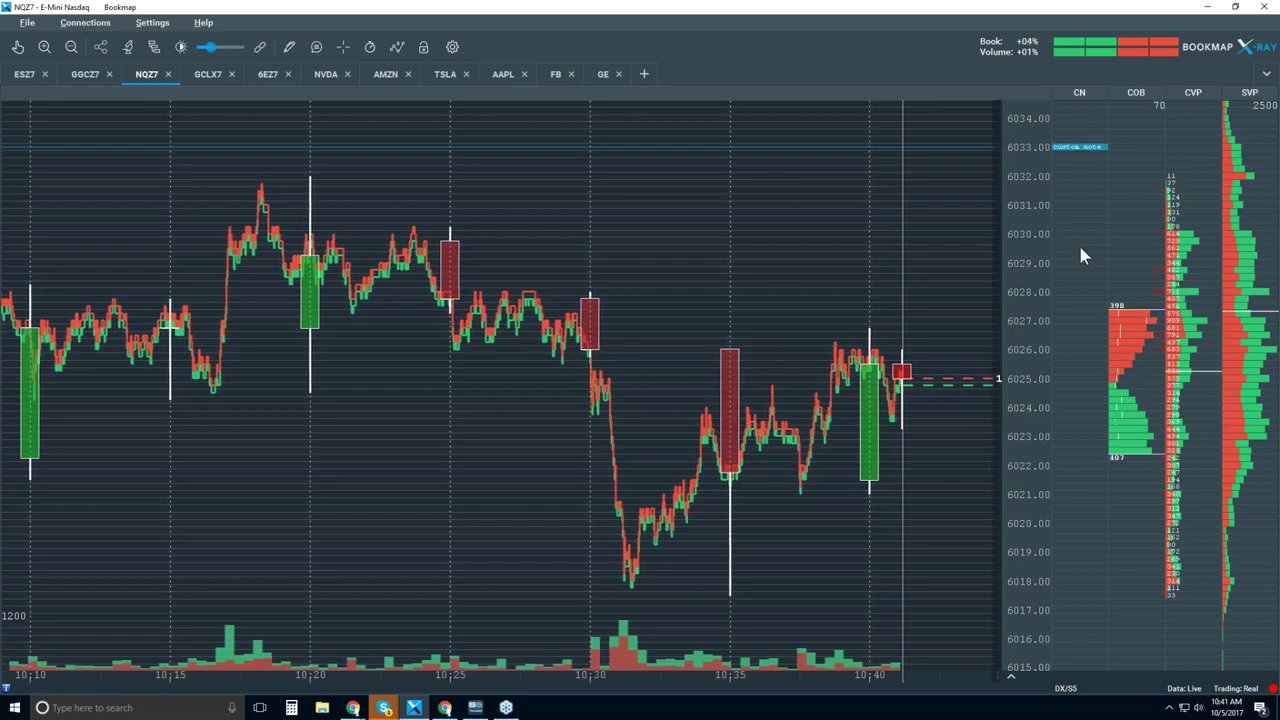
scroll(752, 264, down, 5)
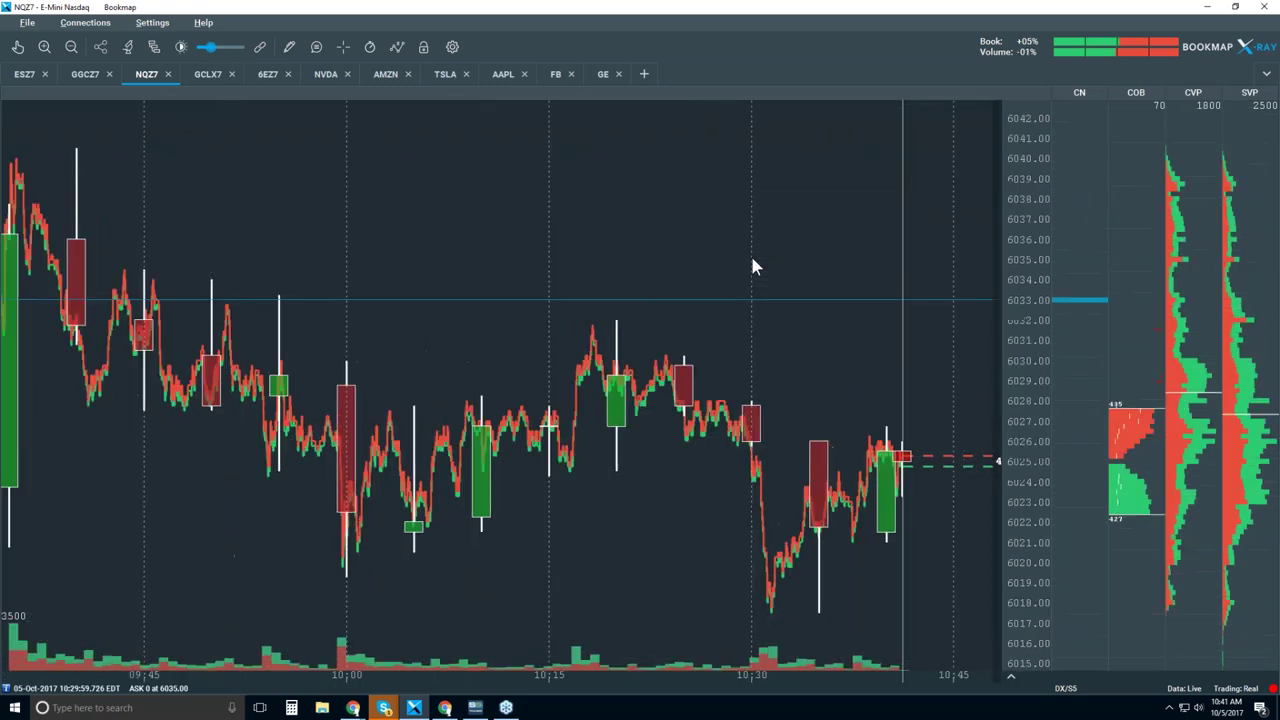
scroll(752, 265, down, 2)
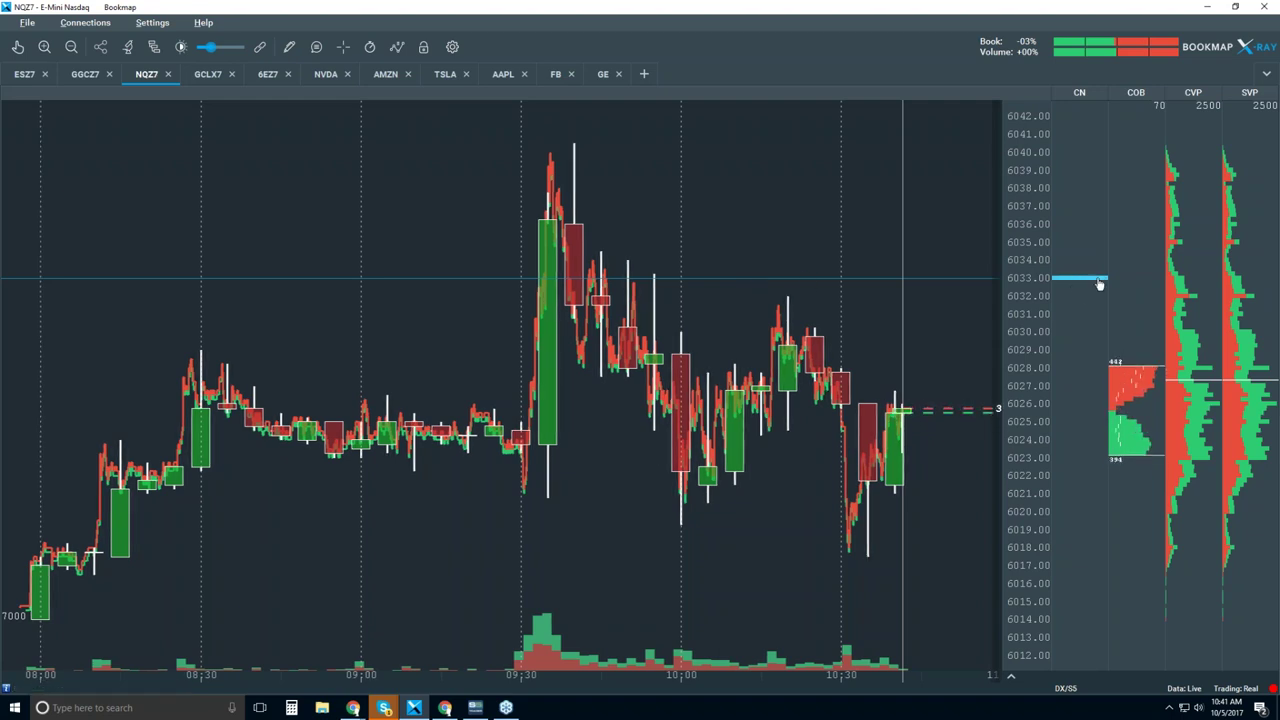
mouse_move(1070, 284)
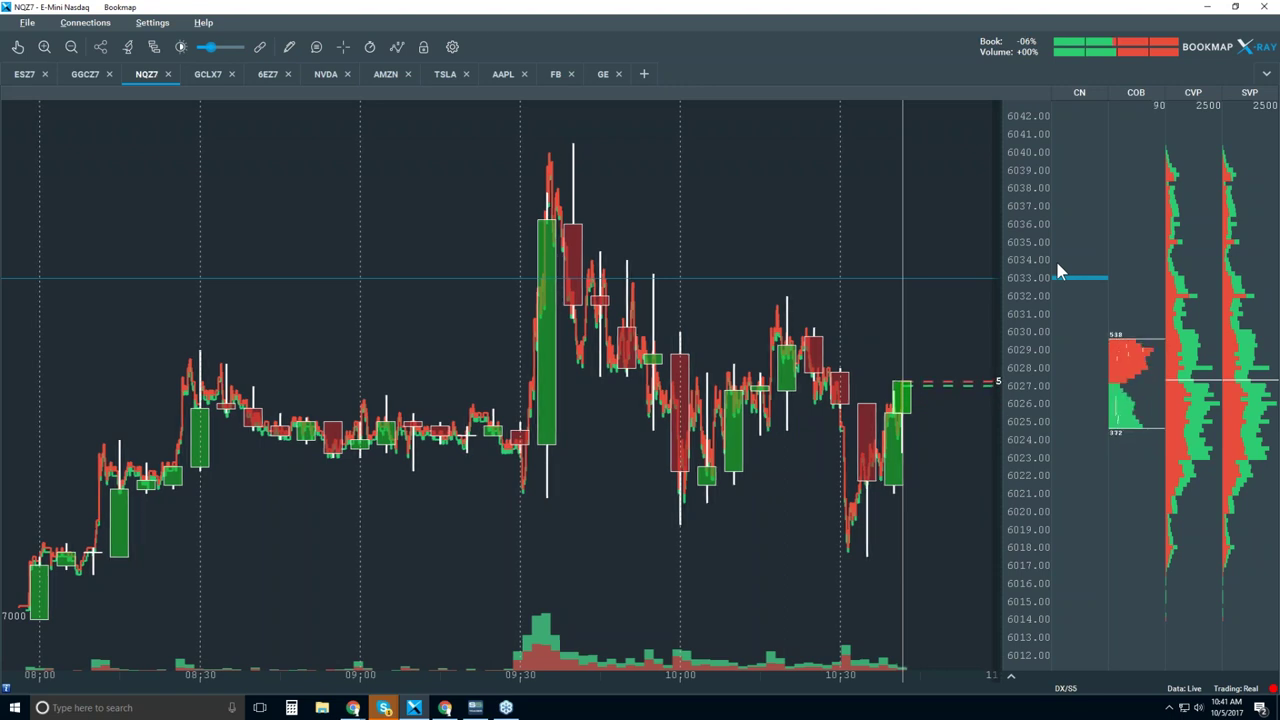
Switch the custom notes column to Cloud Notes.
scroll(890, 249, up, 5)
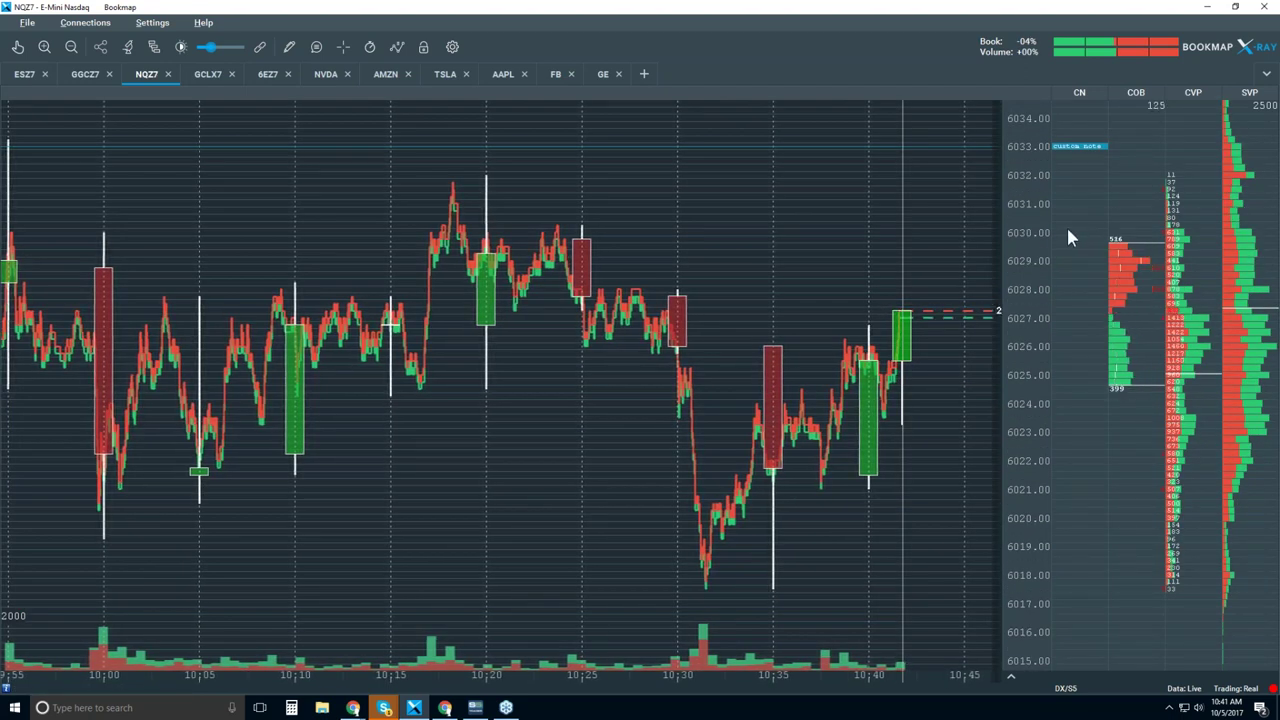
right_click(1068, 231)
mouse_move(1105, 476)
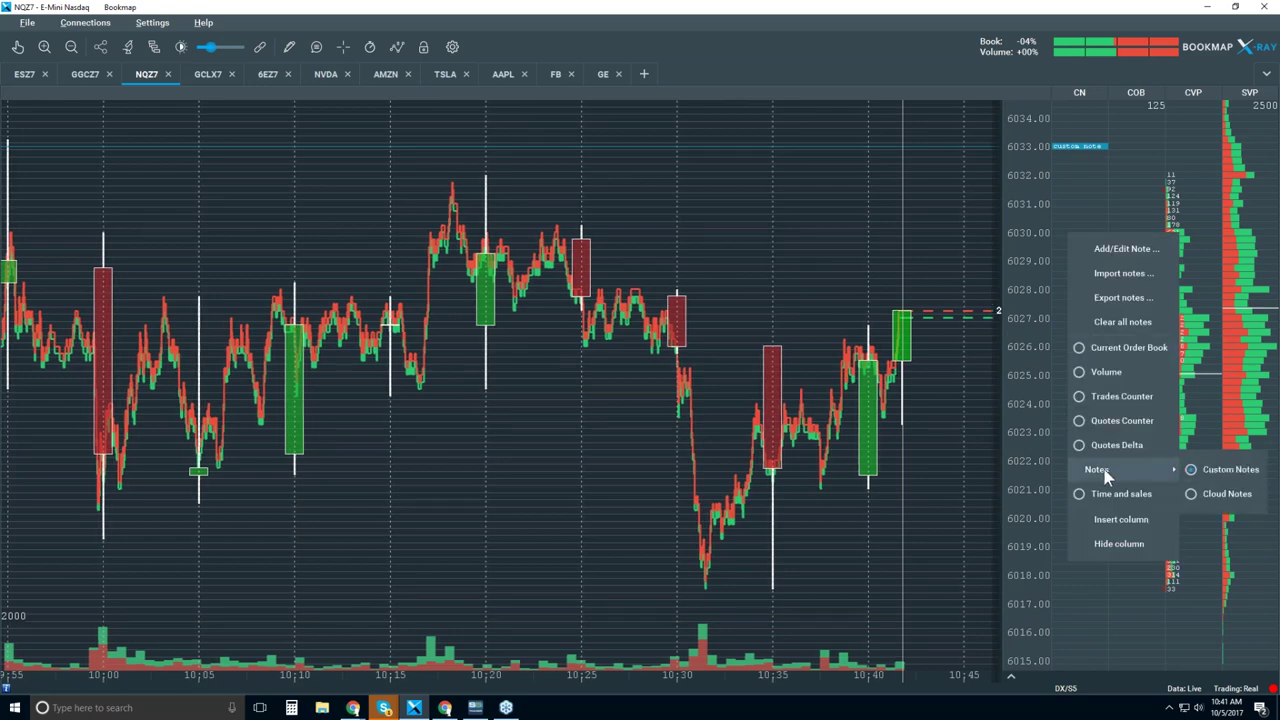
click(1213, 492)
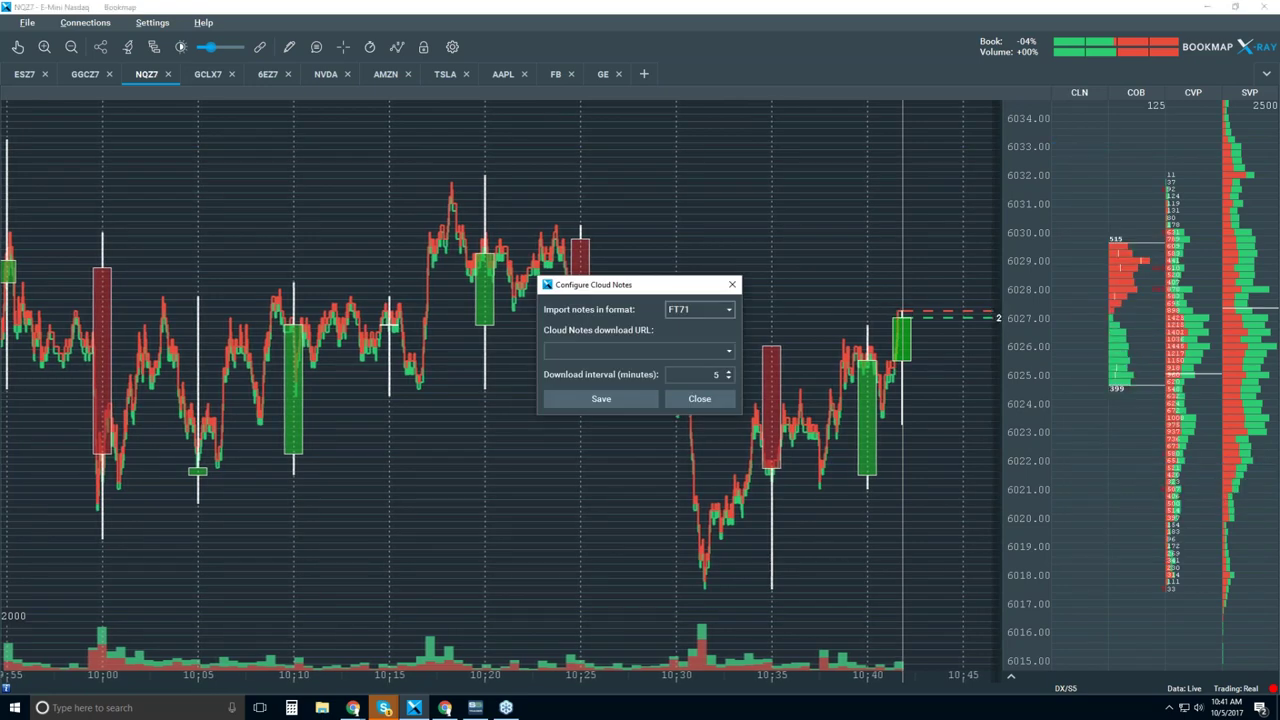
click(730, 351)
click(728, 349)
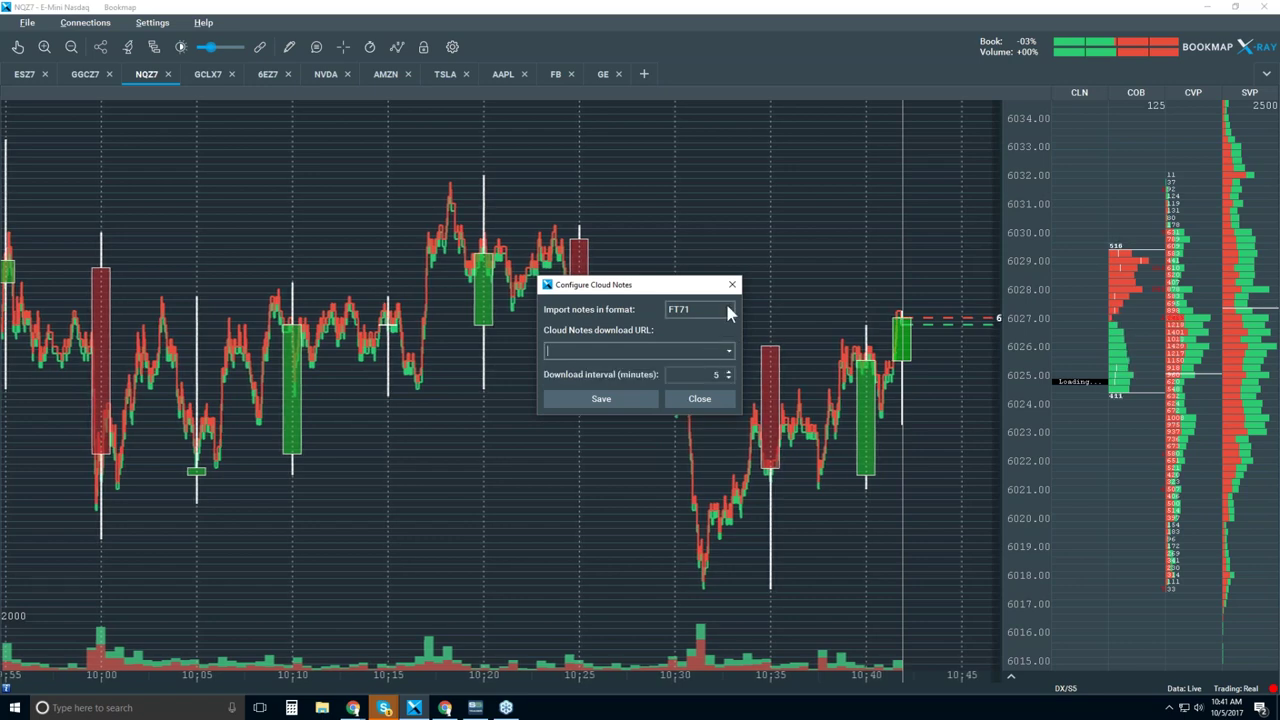
key(ctrl+v)
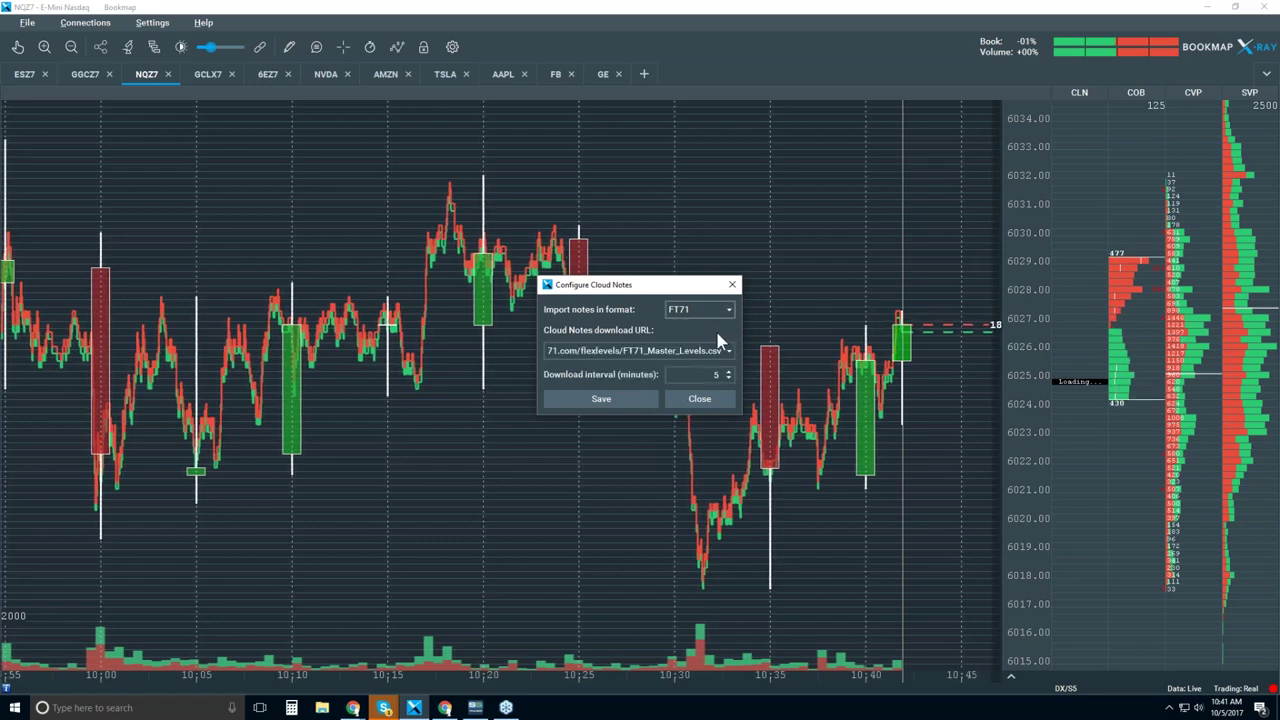
click(610, 400)
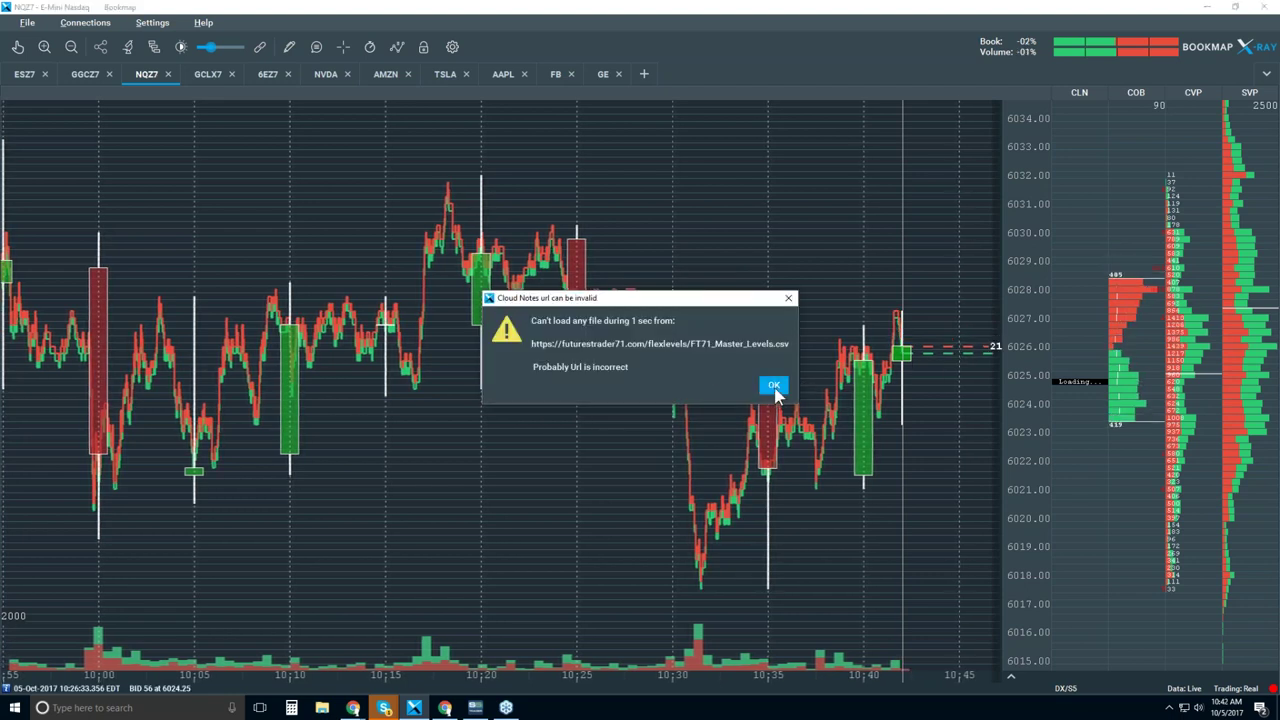
click(775, 387)
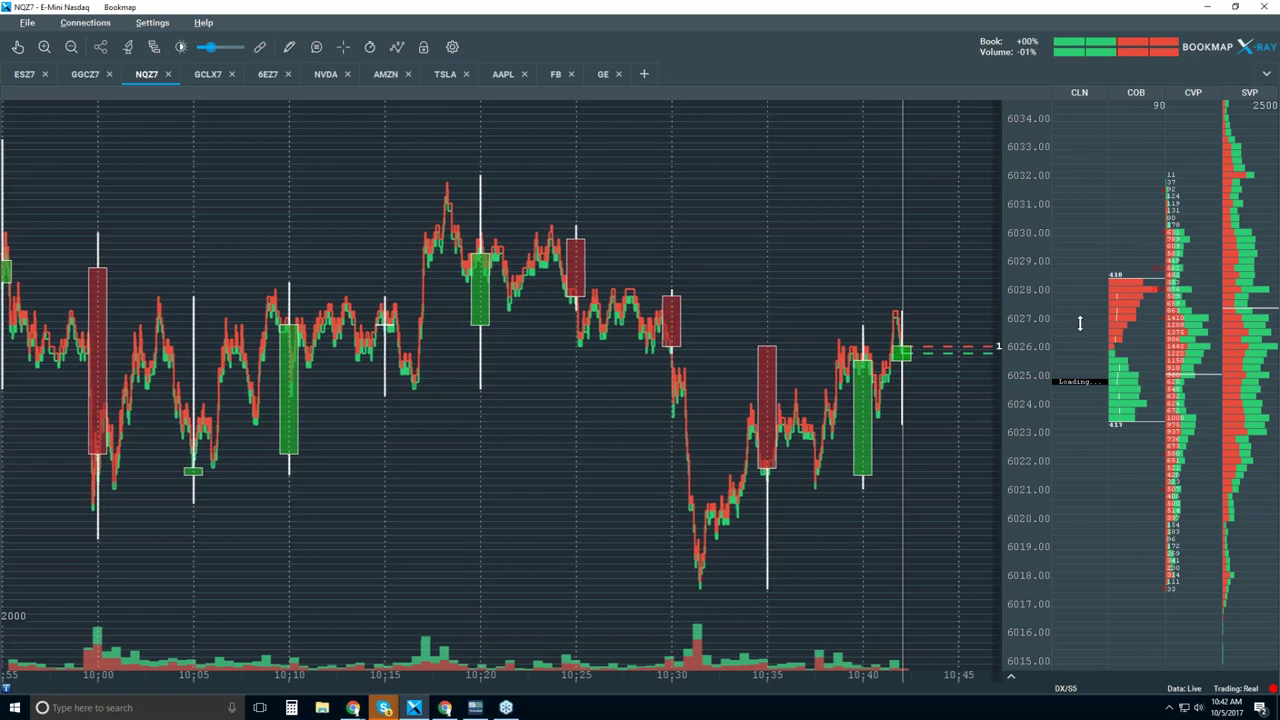
Change the cloud notes column back to Current Order Book.
mouse_move(1076, 332)
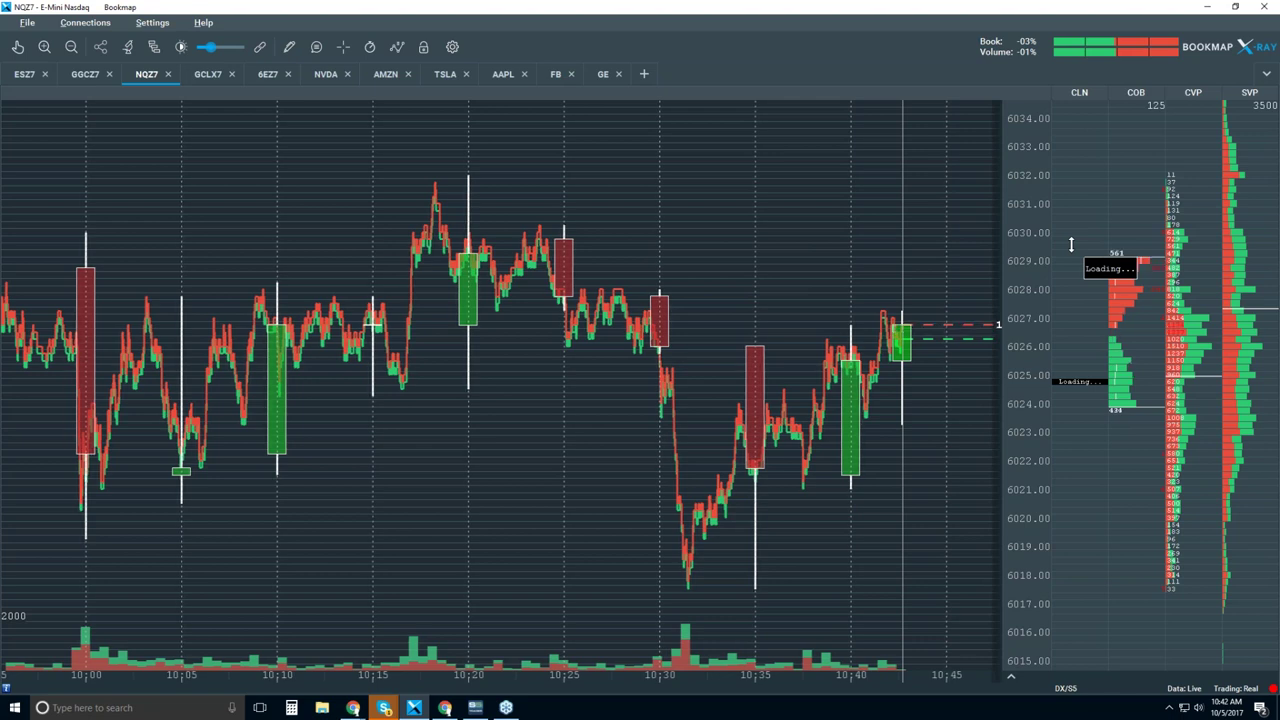
right_click(1069, 245)
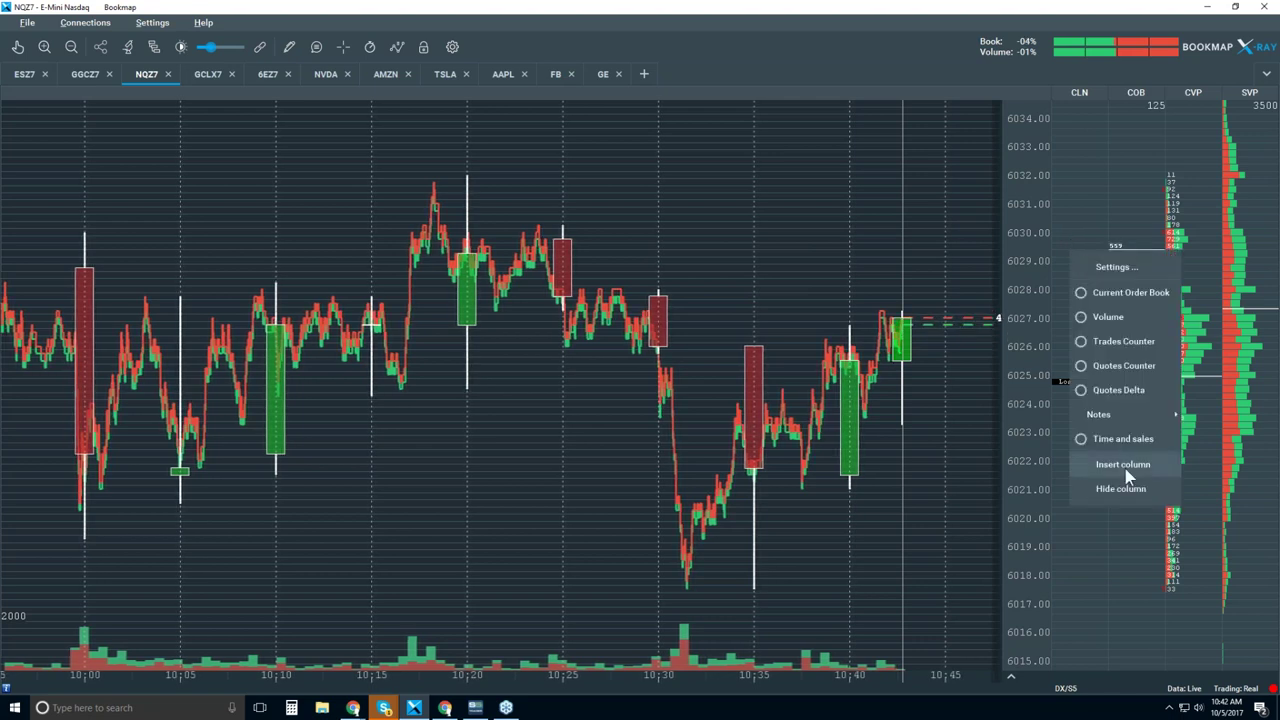
click(1128, 292)
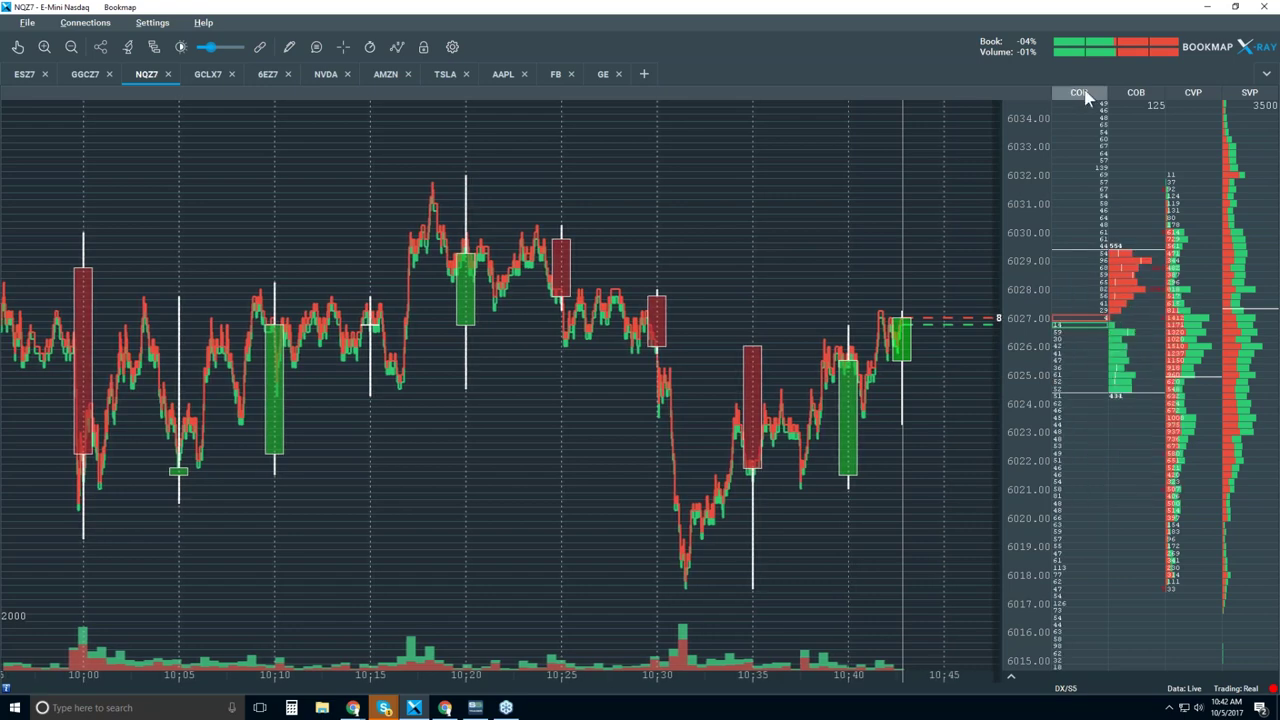
Open the API add-ons configuration for NQZ7 to review the available order add-ons, and close it.
scroll(722, 262, down, 1)
scroll(724, 266, down, 1)
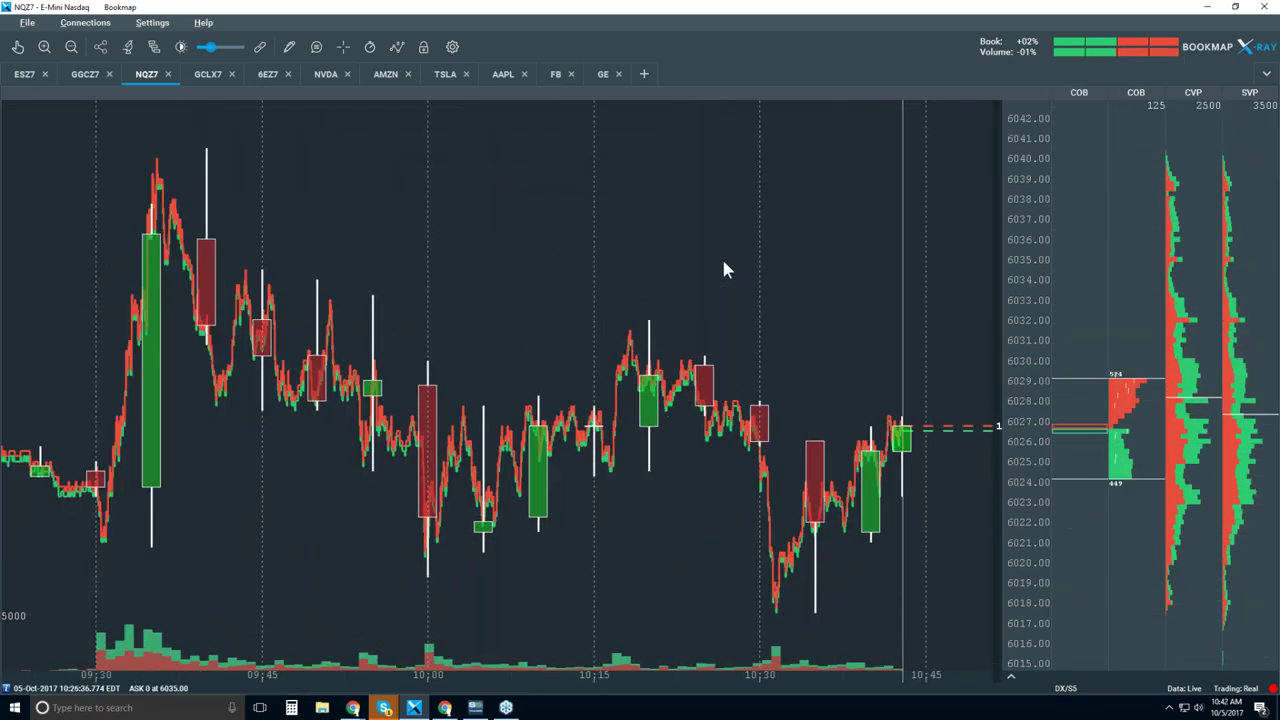
scroll(724, 266, down, 2)
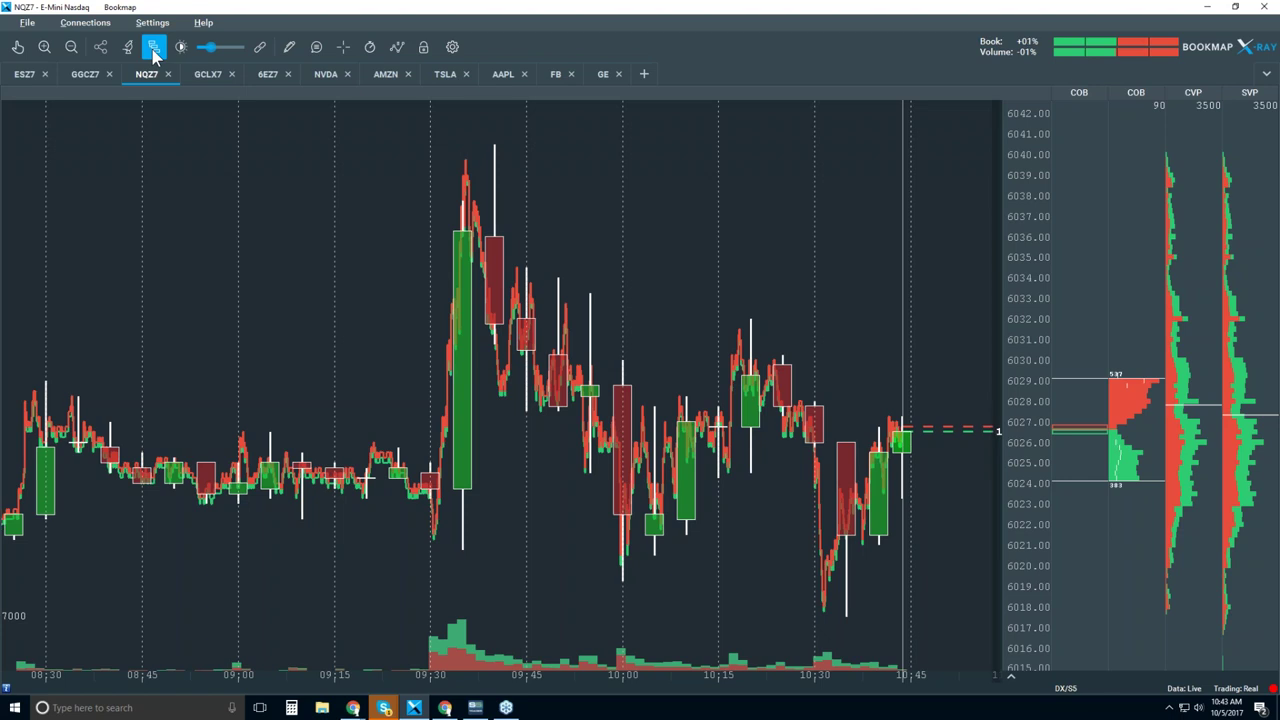
click(153, 53)
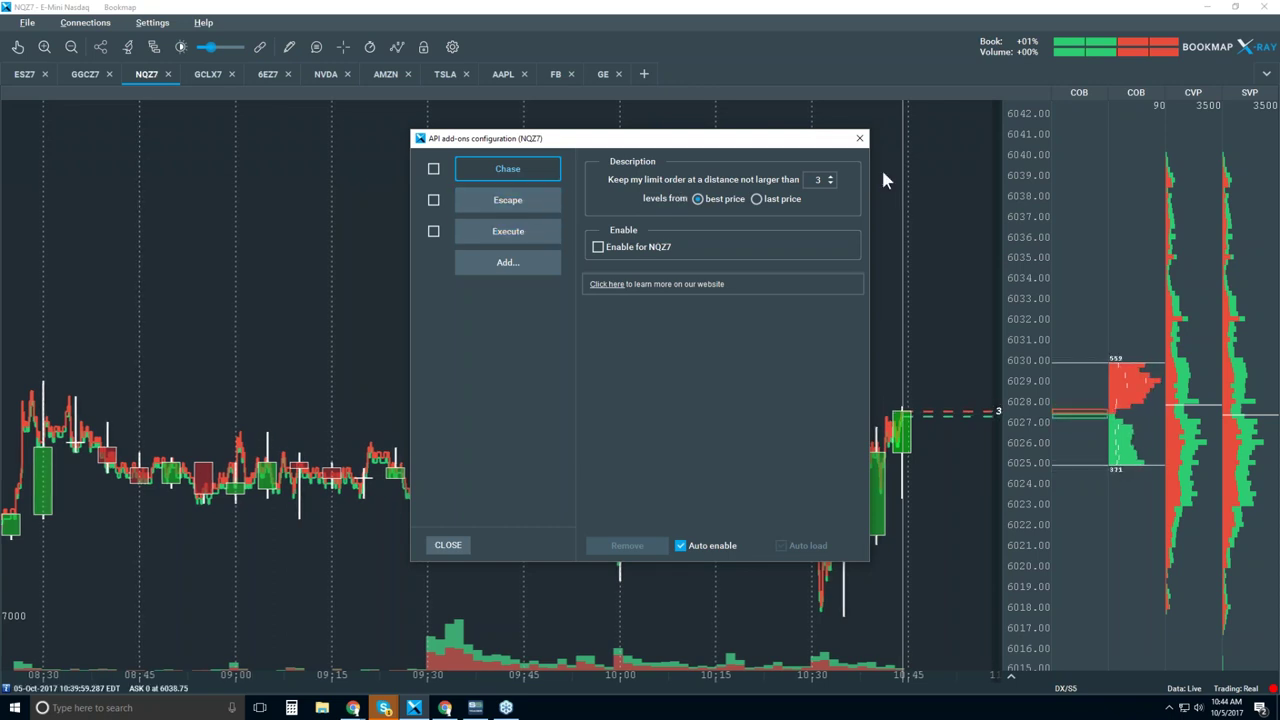
click(860, 138)
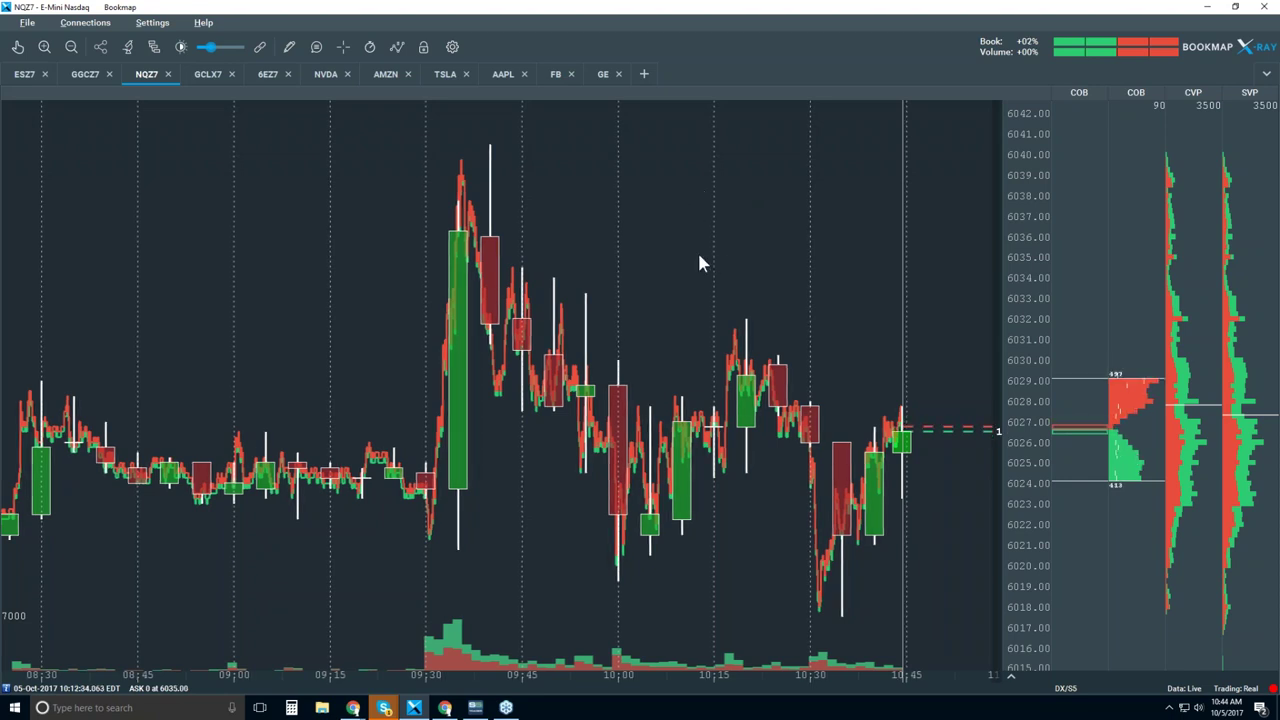
Open the API add-ons configuration for NQZ7 again to review the Chase, Escape and Execute add-ons, and close it.
scroll(699, 257, up, 1)
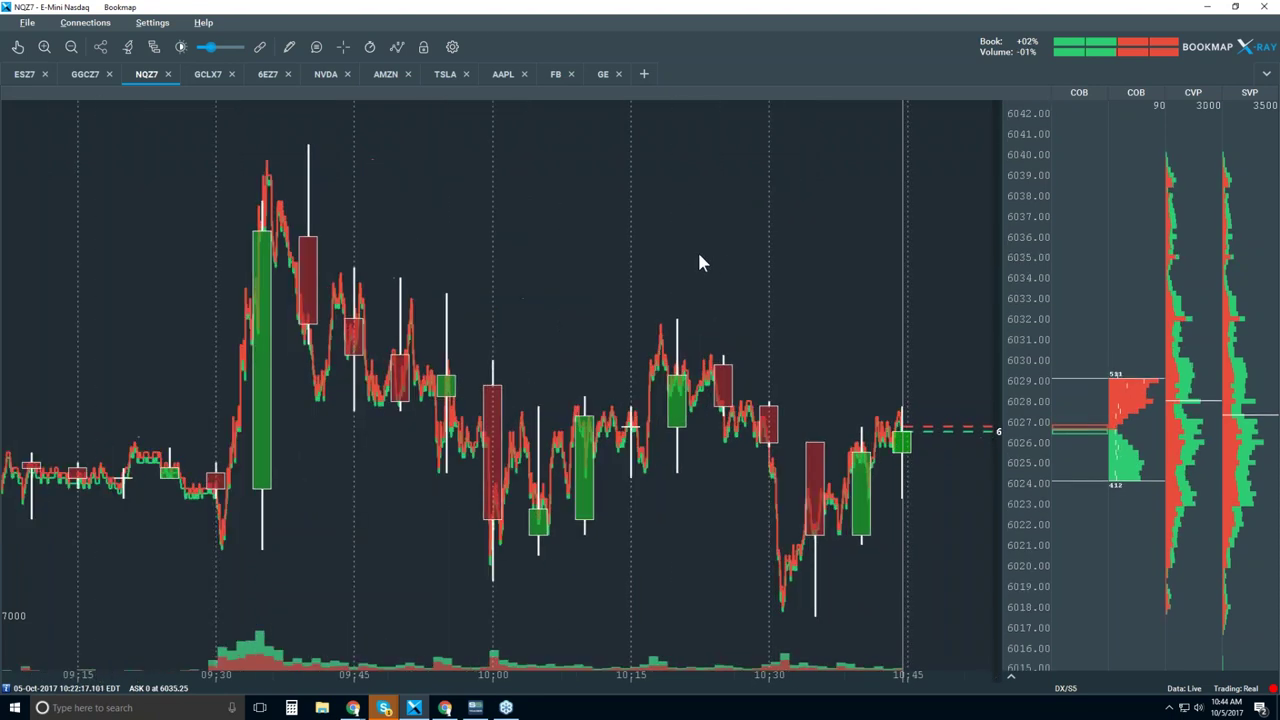
scroll(699, 257, up, 1)
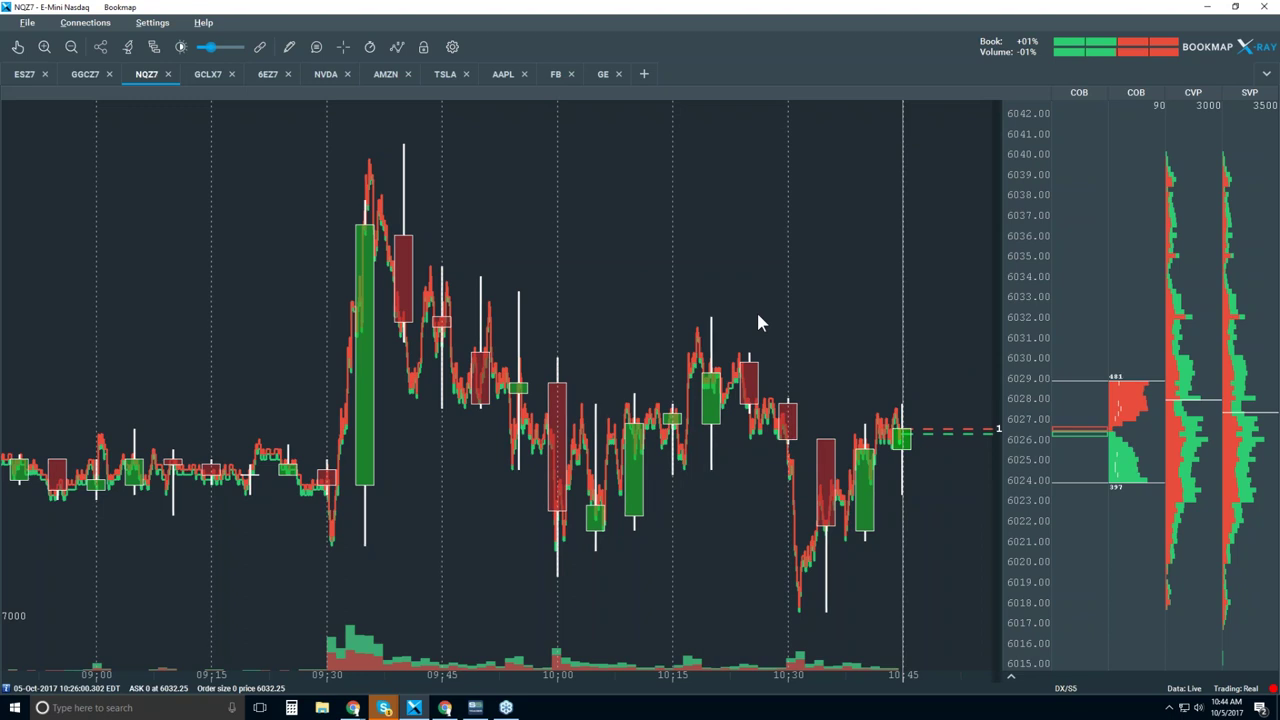
click(155, 50)
drag(575, 142, 519, 134)
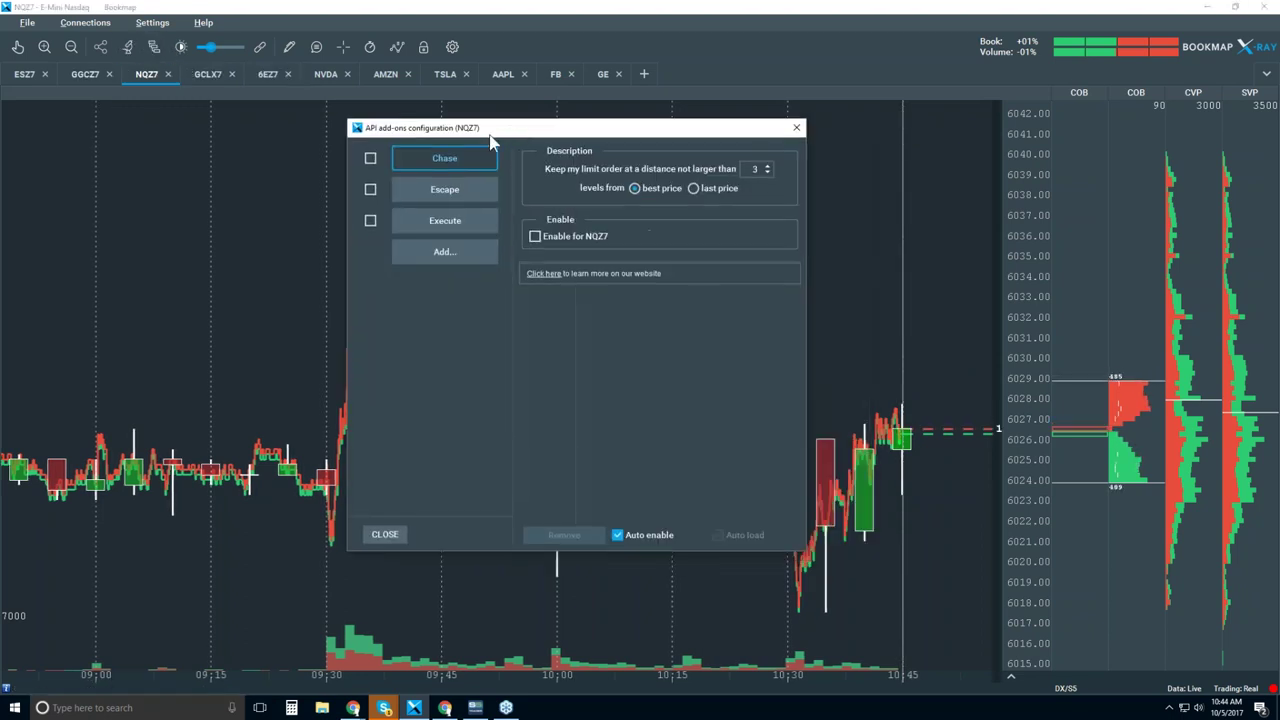
click(797, 128)
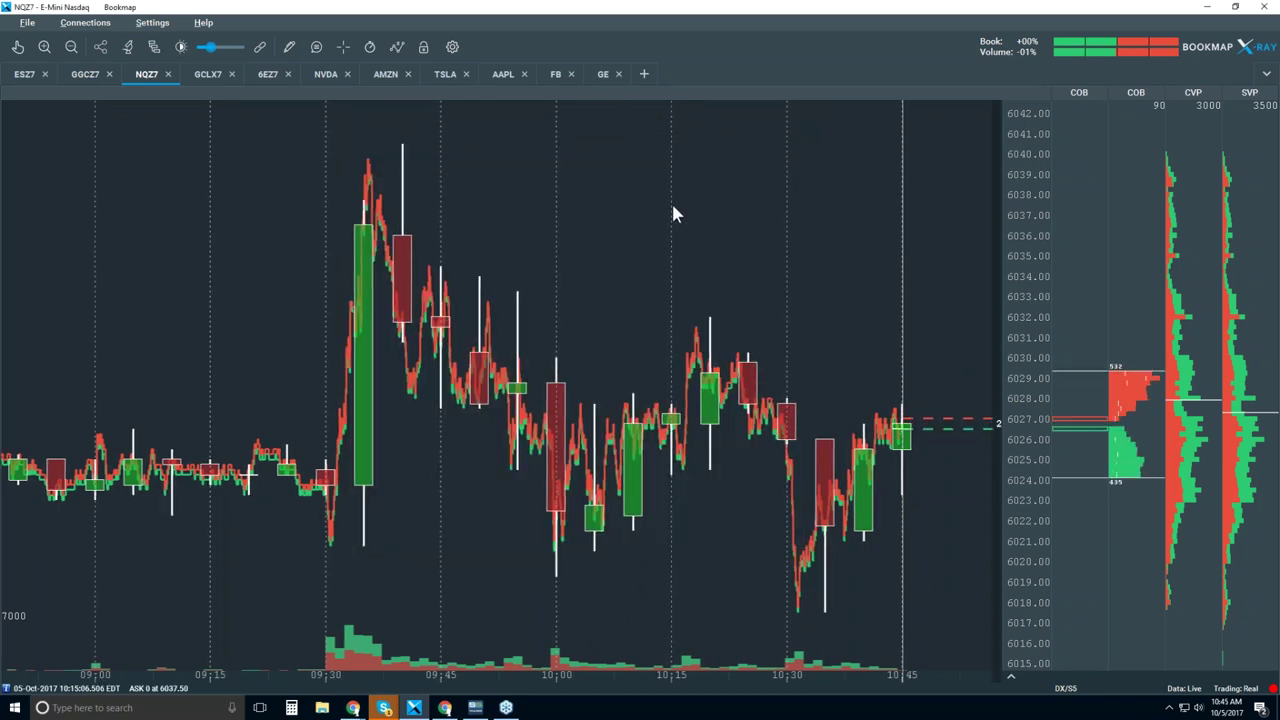
Activate the hand tool and turn on the Volume Dots layer over the price move after the 09:30 open.
scroll(672, 213, down, 1)
scroll(672, 213, down, 1)
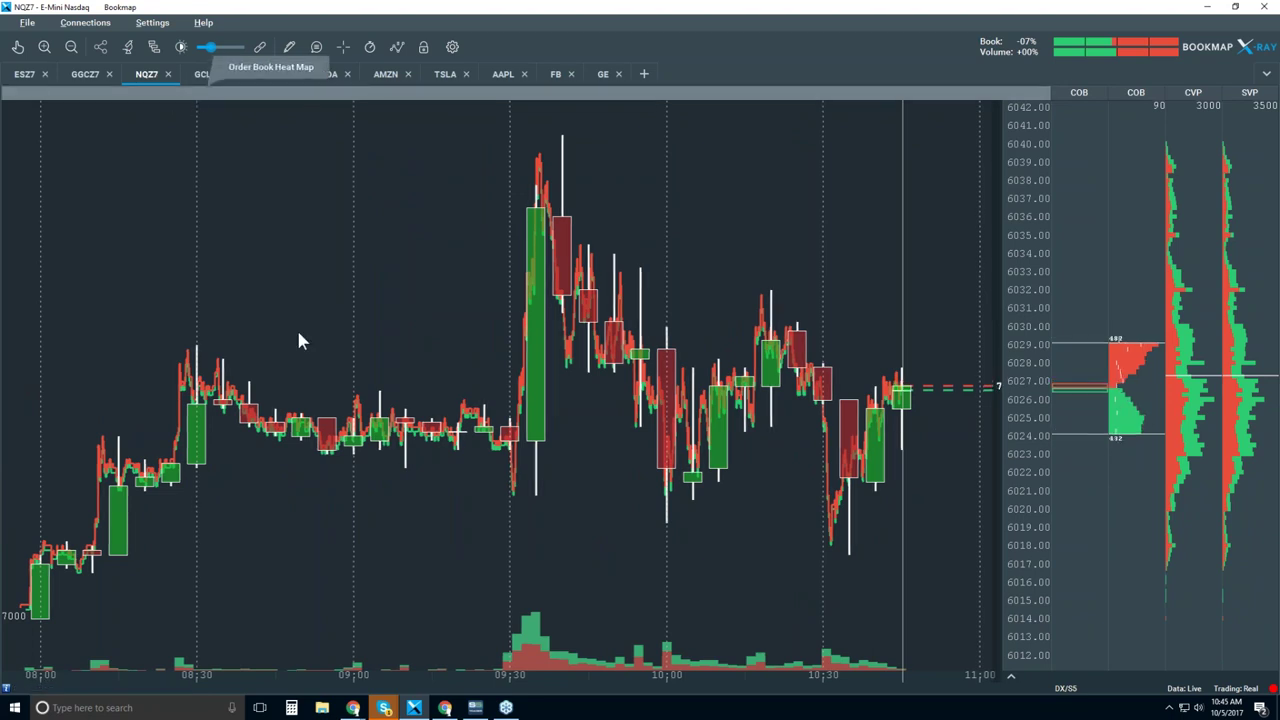
click(17, 47)
scroll(500, 384, up, 5)
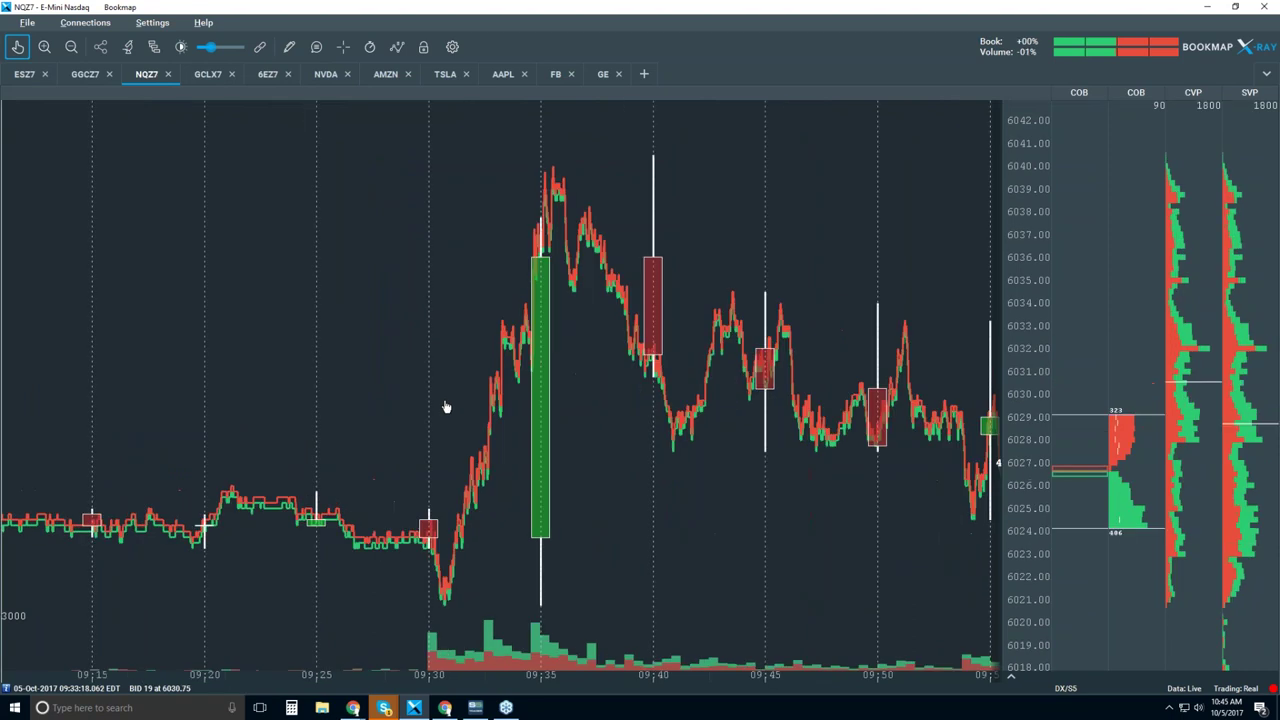
scroll(470, 400, up, 5)
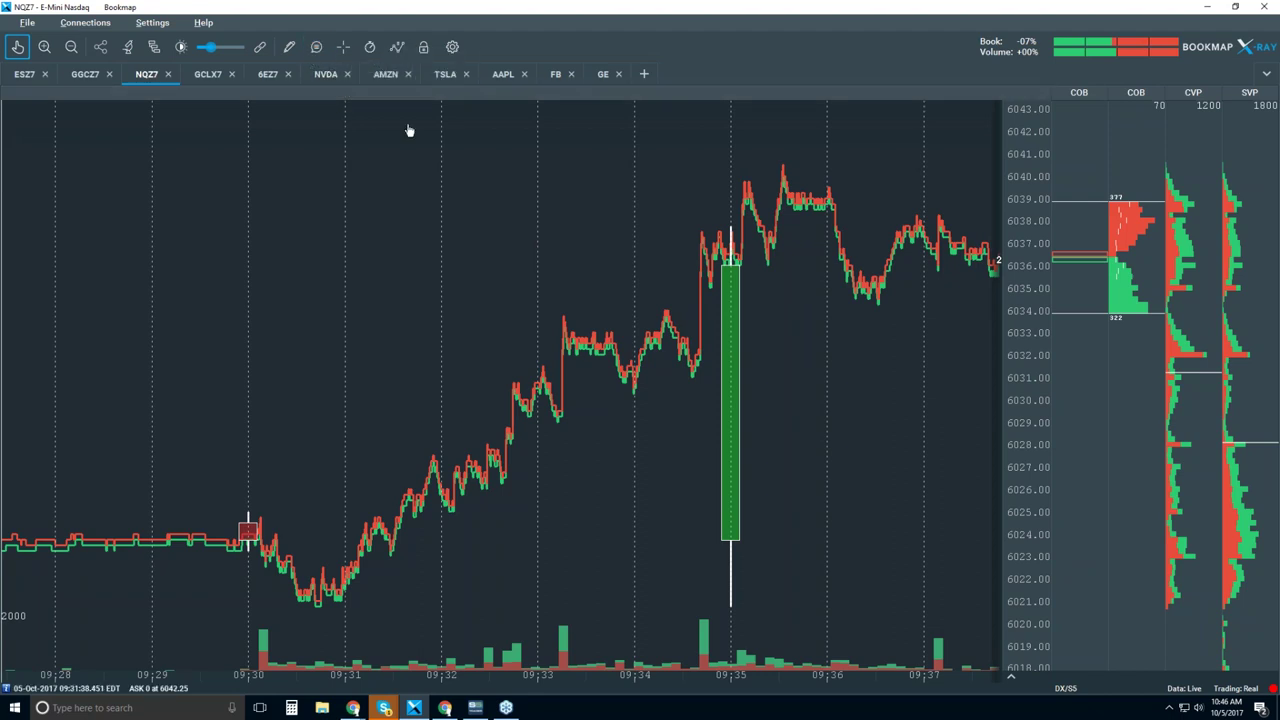
click(399, 51)
click(430, 126)
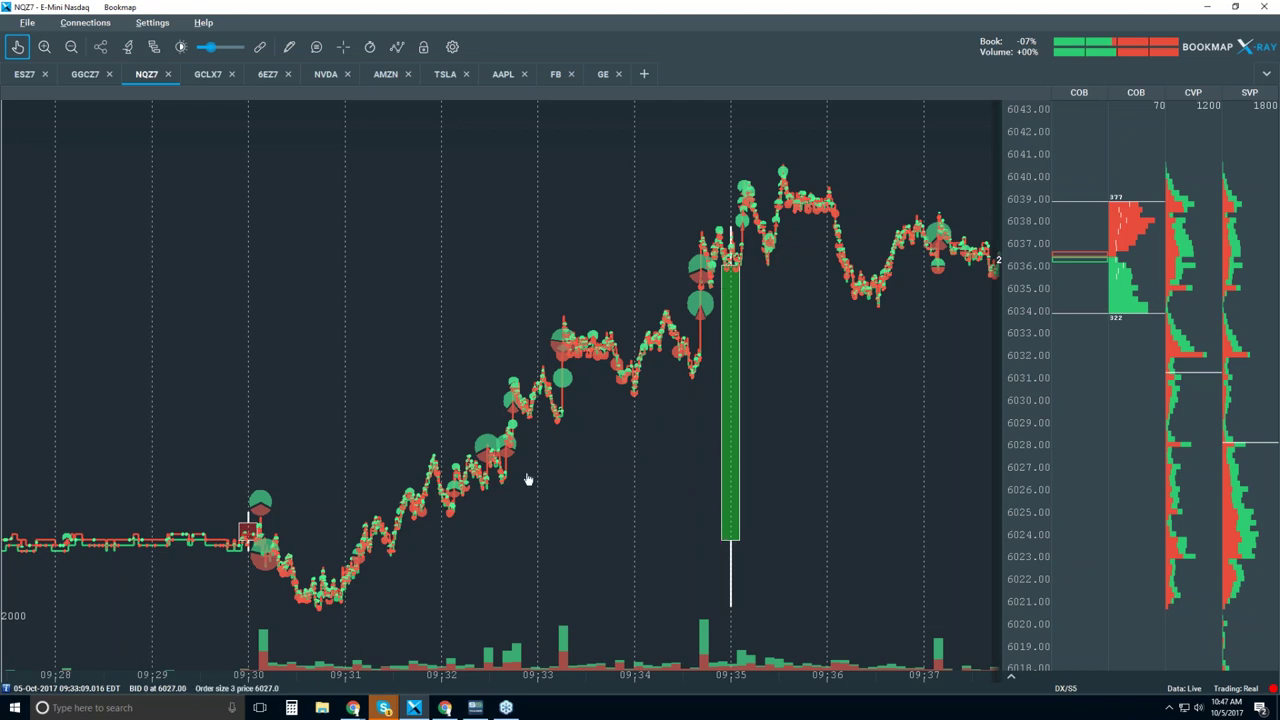
Examine the volume dots at the price jumps between about 09:32:30 and 09:32:45.
scroll(560, 430, up, 2)
drag(565, 425, 510, 425)
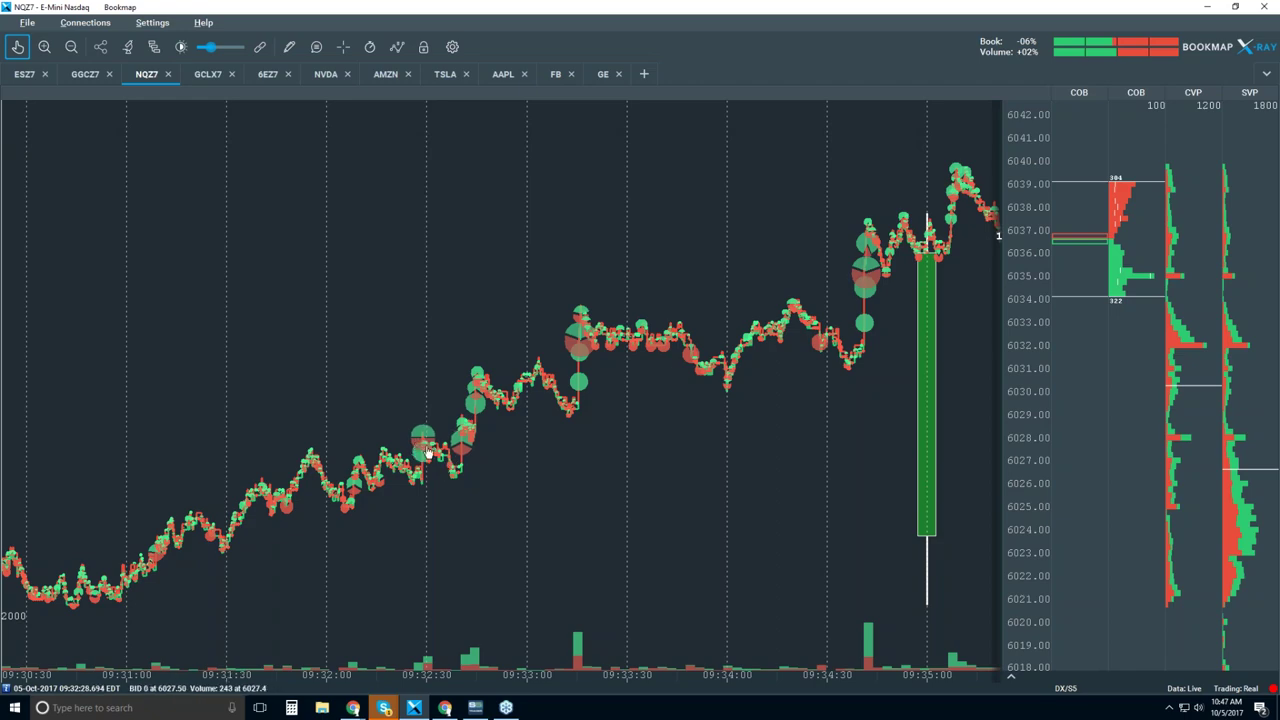
scroll(421, 443, up, 5)
scroll(463, 432, up, 5)
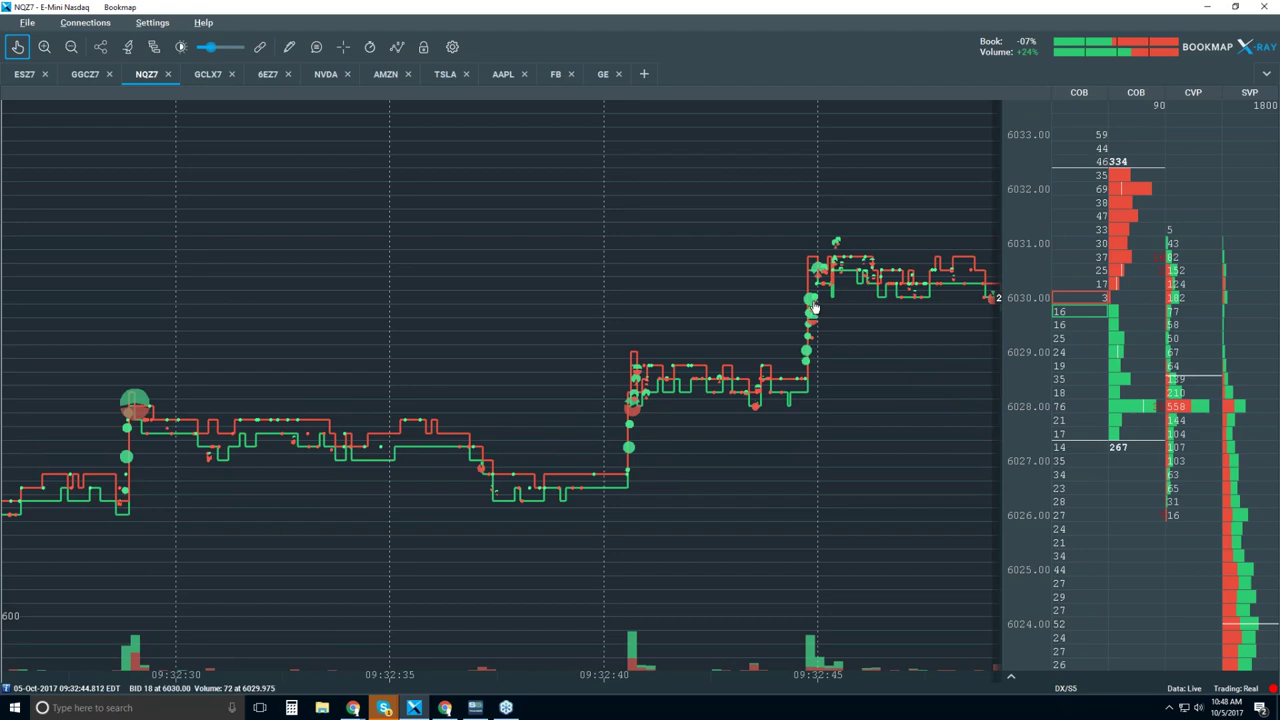
Inspect a single trade dot near 09:32:32.514 at nanosecond time resolution.
scroll(815, 307, down, 8)
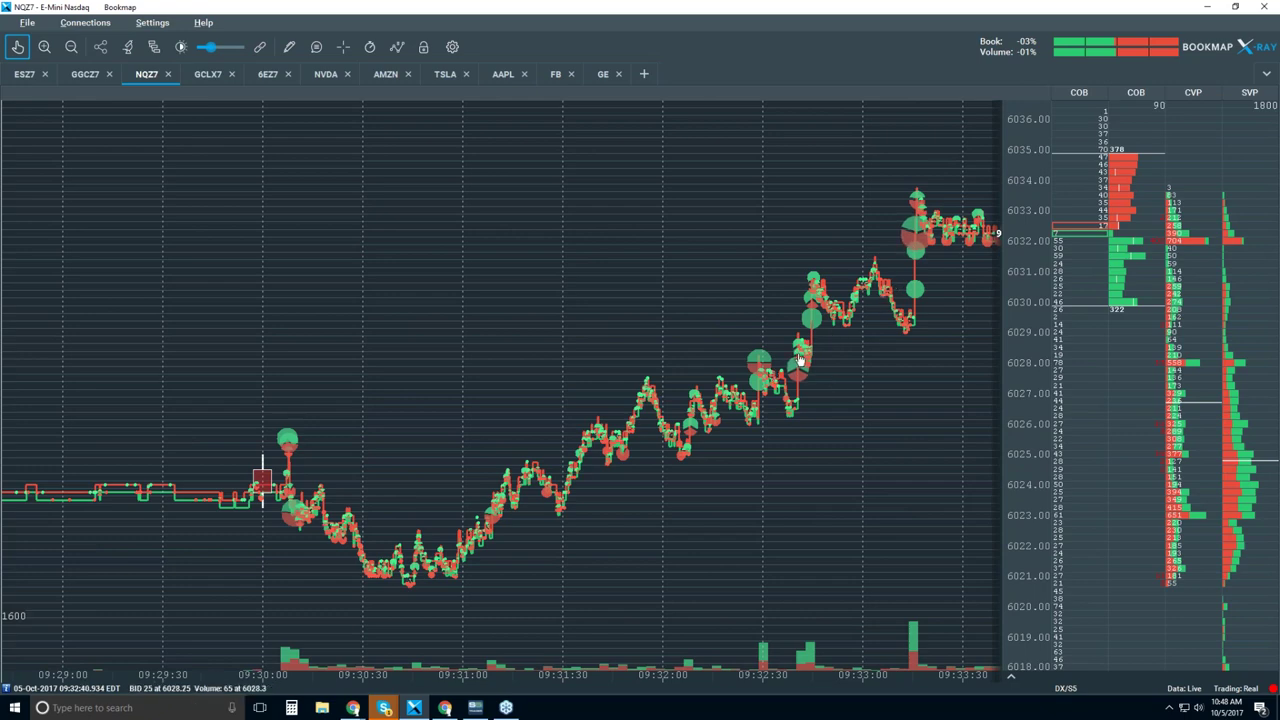
scroll(805, 355, up, 3)
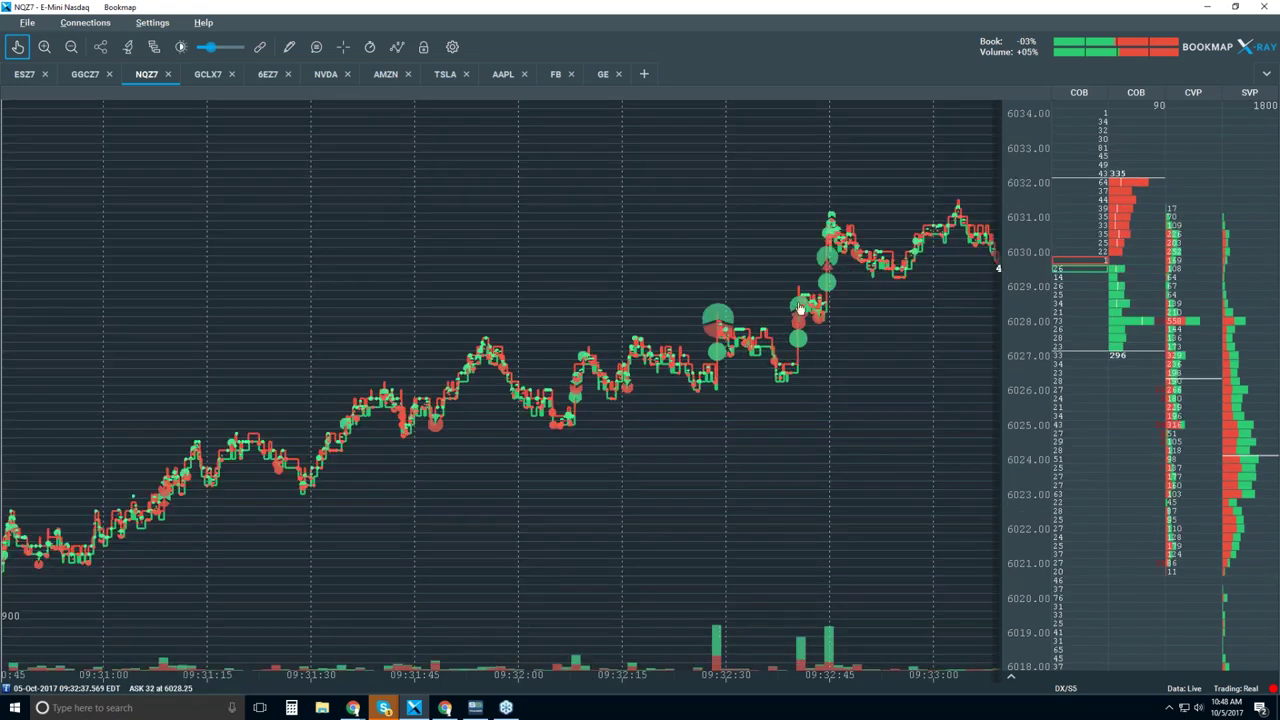
scroll(740, 350, up, 5)
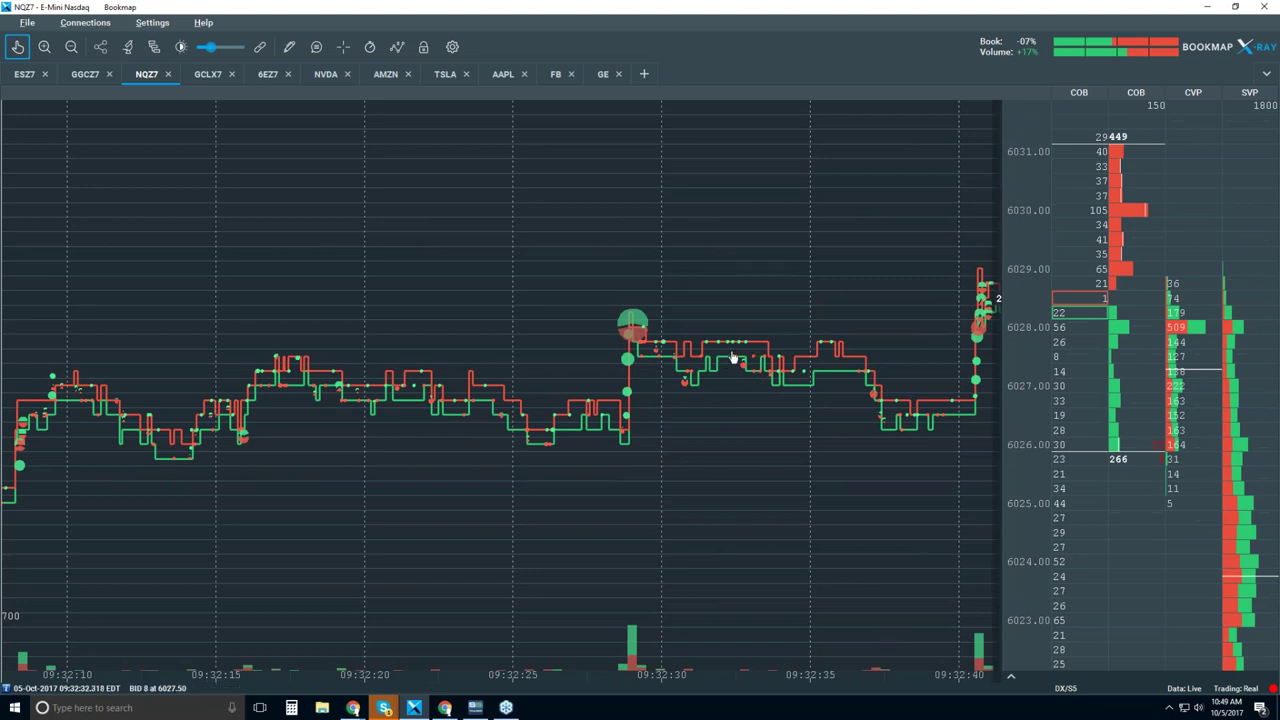
scroll(733, 357, up, 3)
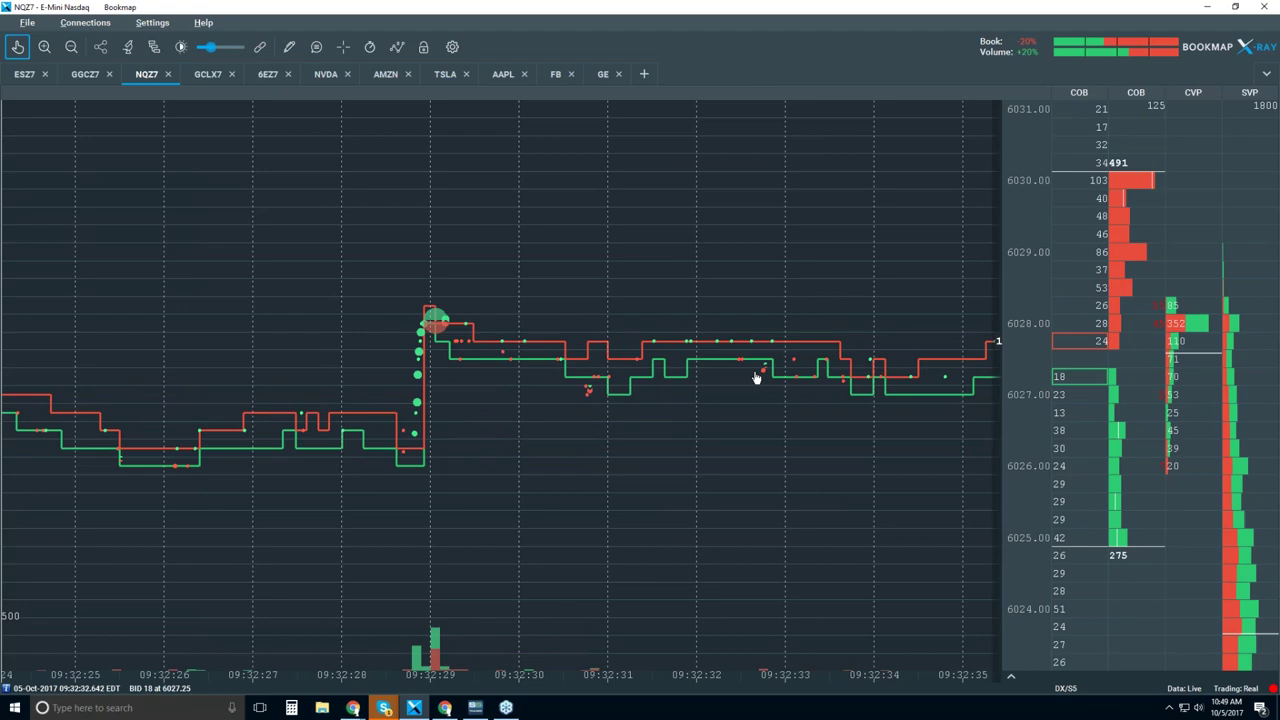
scroll(745, 368, up, 4)
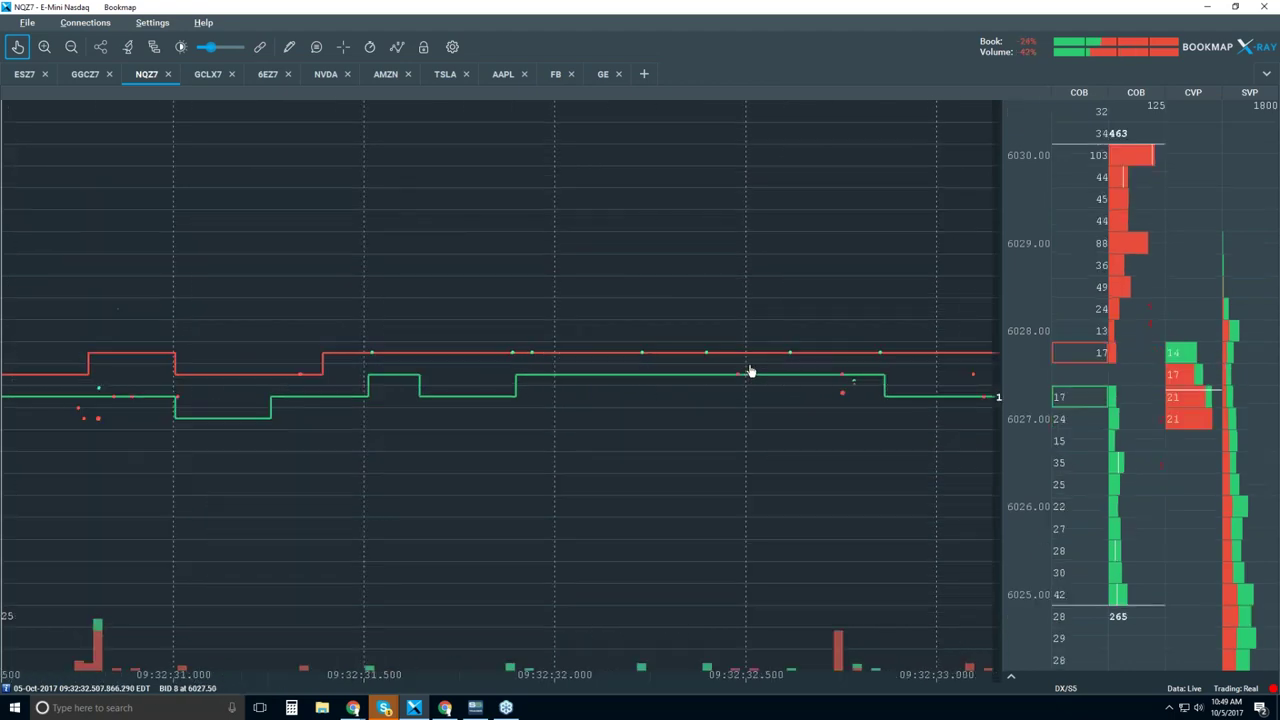
scroll(749, 390, up, 4)
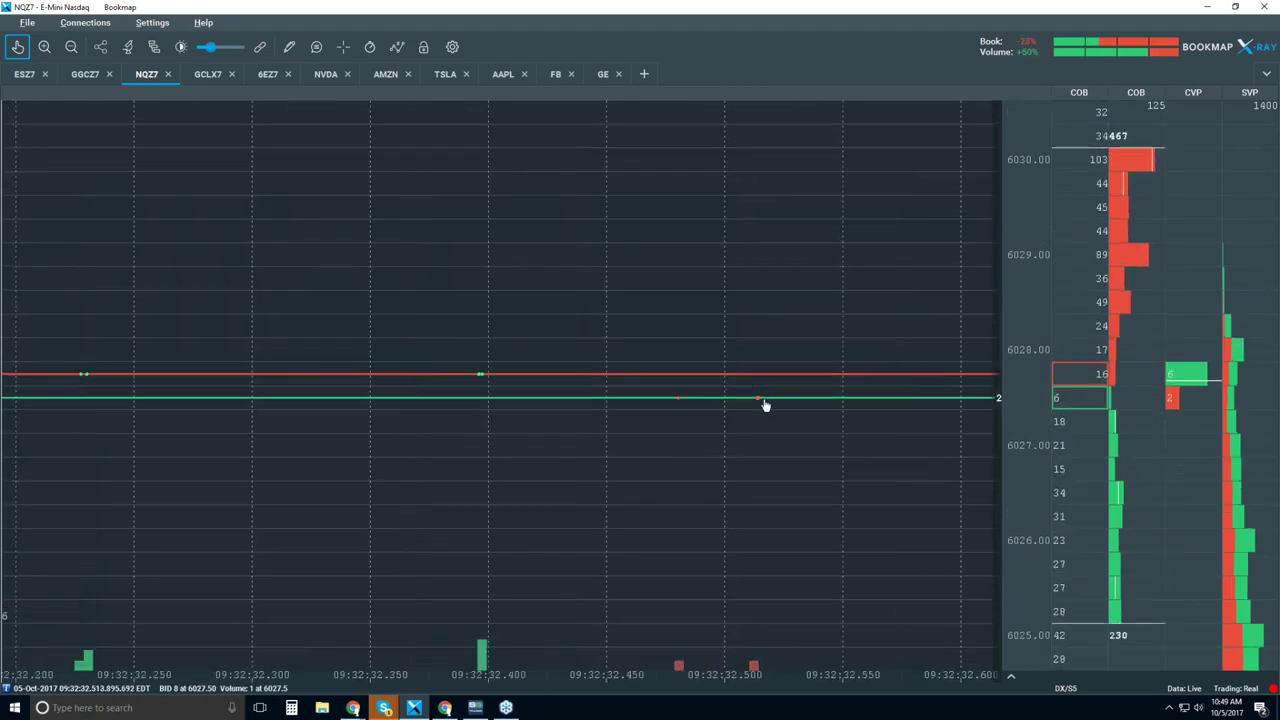
scroll(760, 405, up, 10)
scroll(748, 408, up, 8)
drag(748, 408, 608, 397)
scroll(608, 397, down, 5)
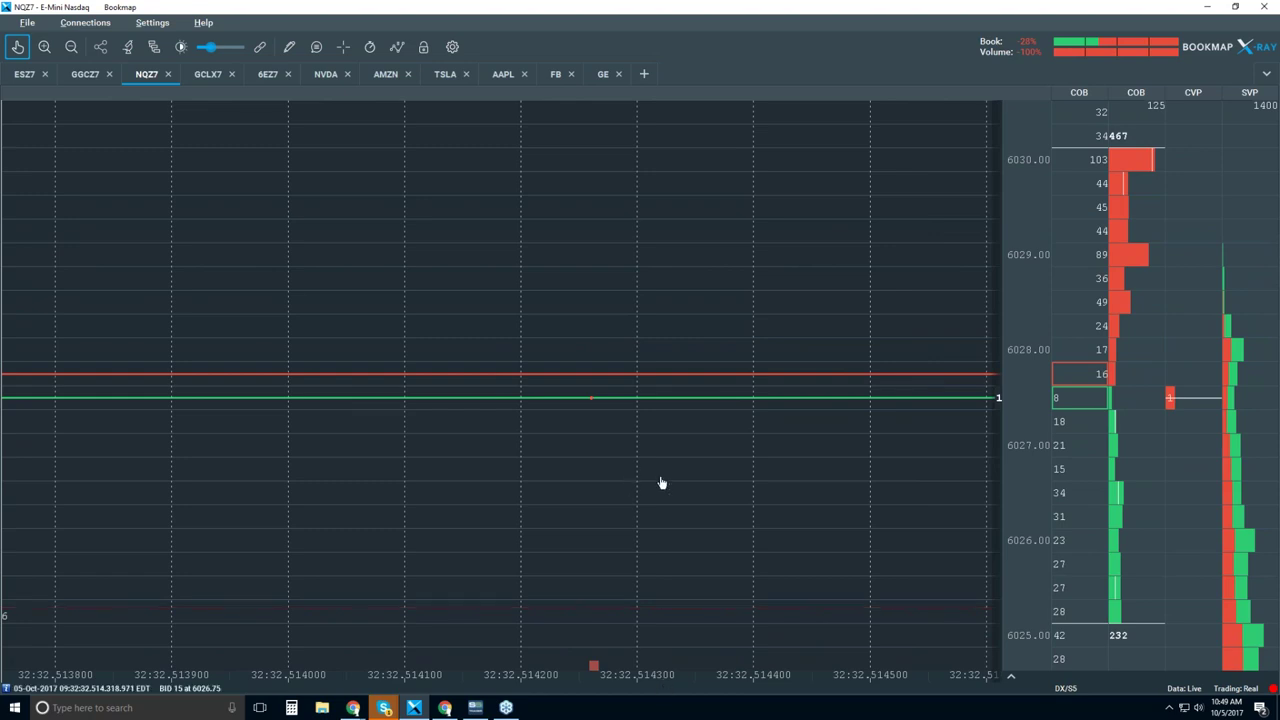
scroll(594, 404, up, 6)
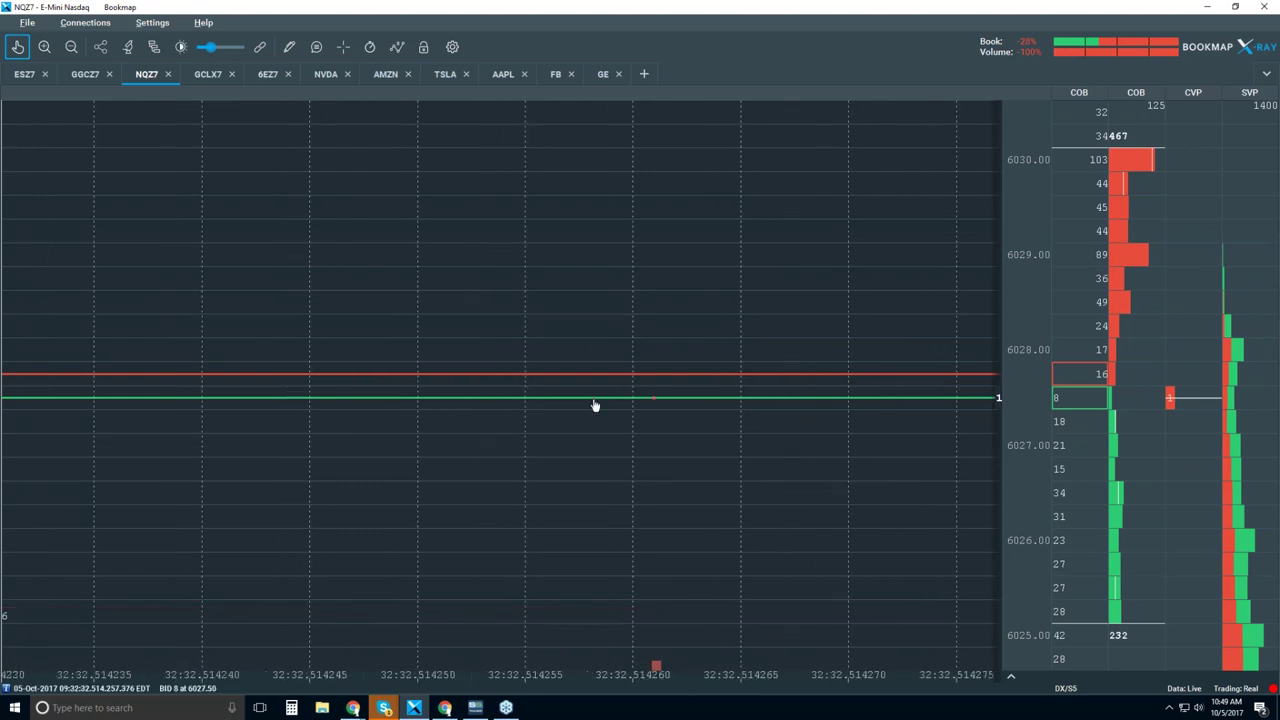
scroll(700, 408, up, 2)
scroll(700, 408, up, 1)
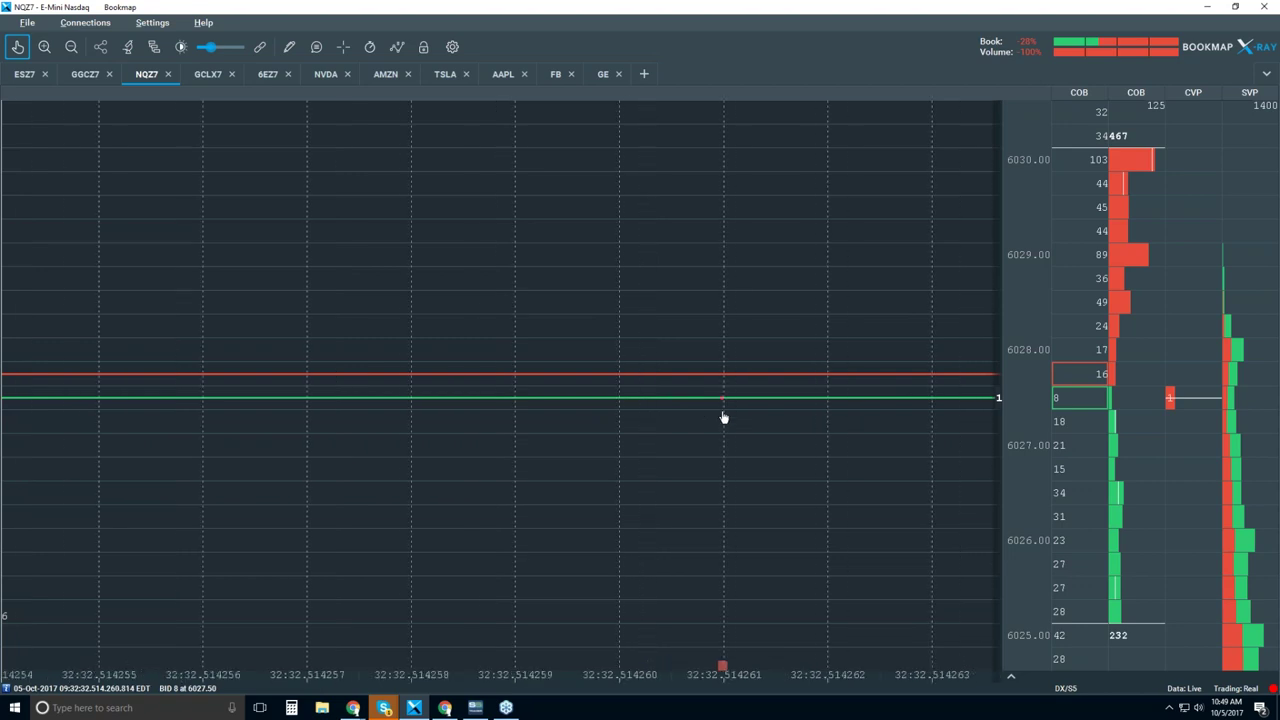
scroll(727, 420, up, 1)
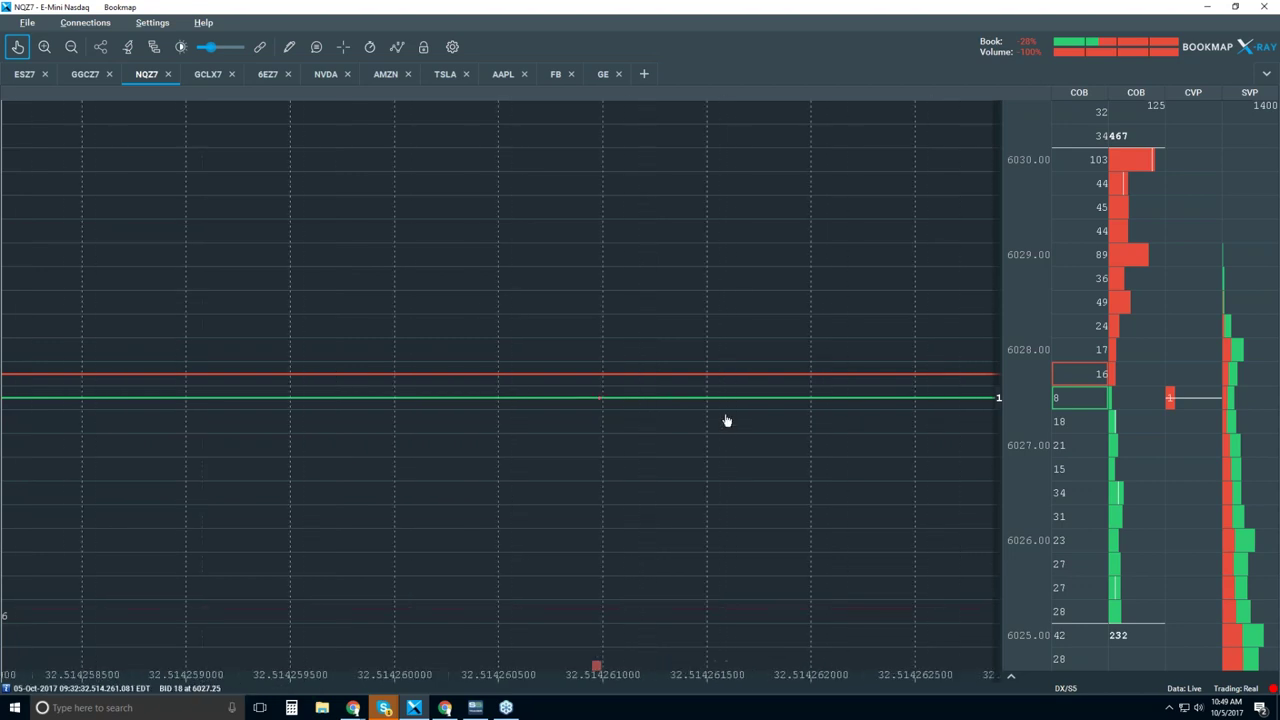
scroll(725, 420, up, 1)
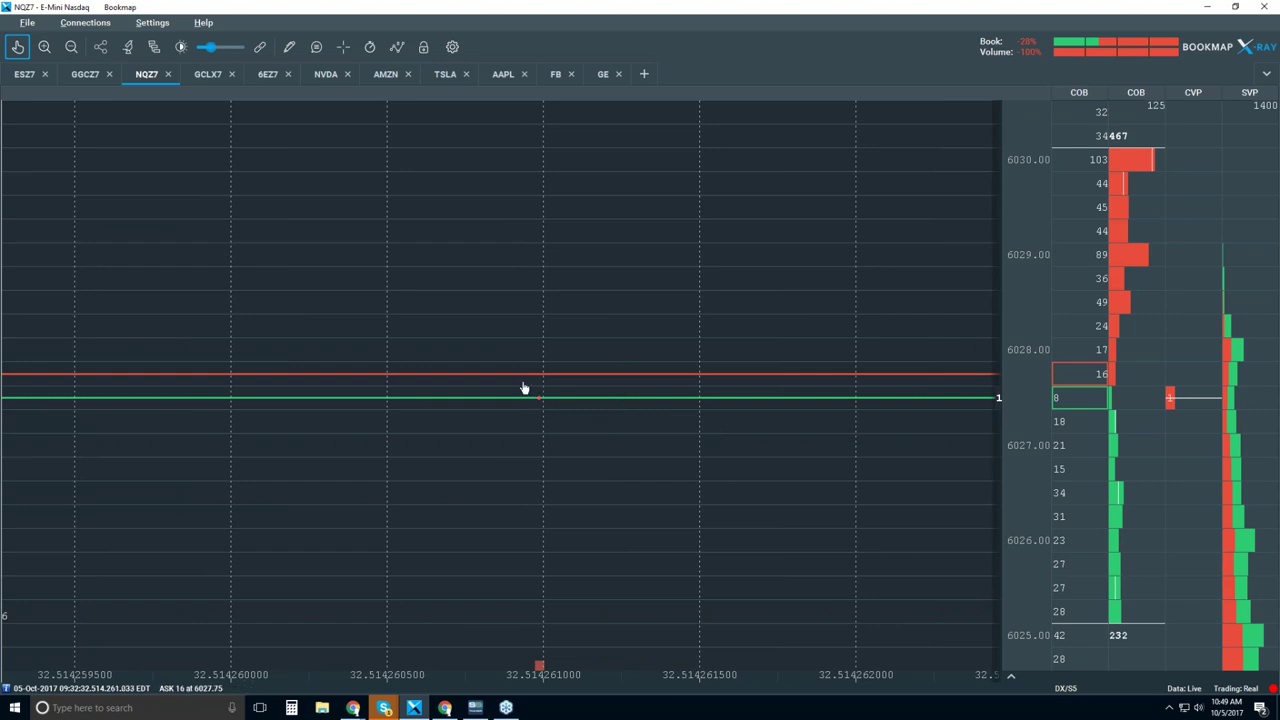
Examine how the individual trades aggregate into larger volume dots across the 09:26 to 09:40 price move.
scroll(580, 390, down, 8)
scroll(580, 390, down, 10)
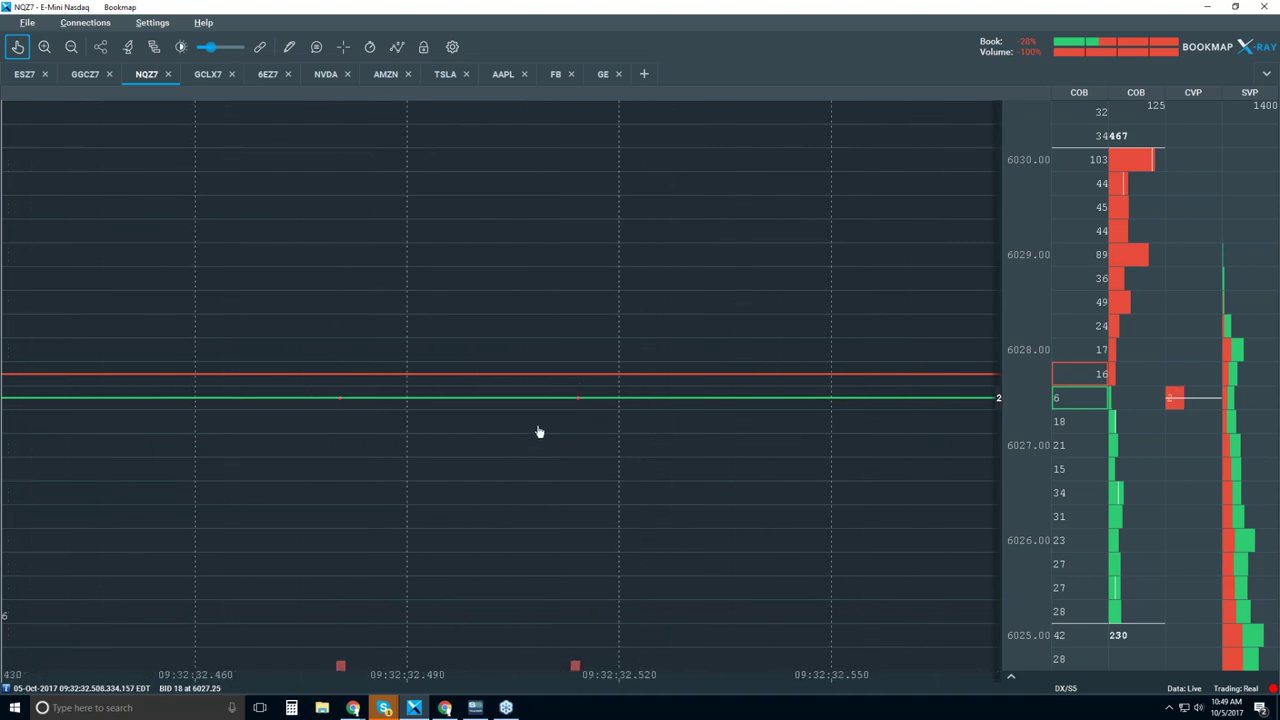
scroll(538, 432, down, 5)
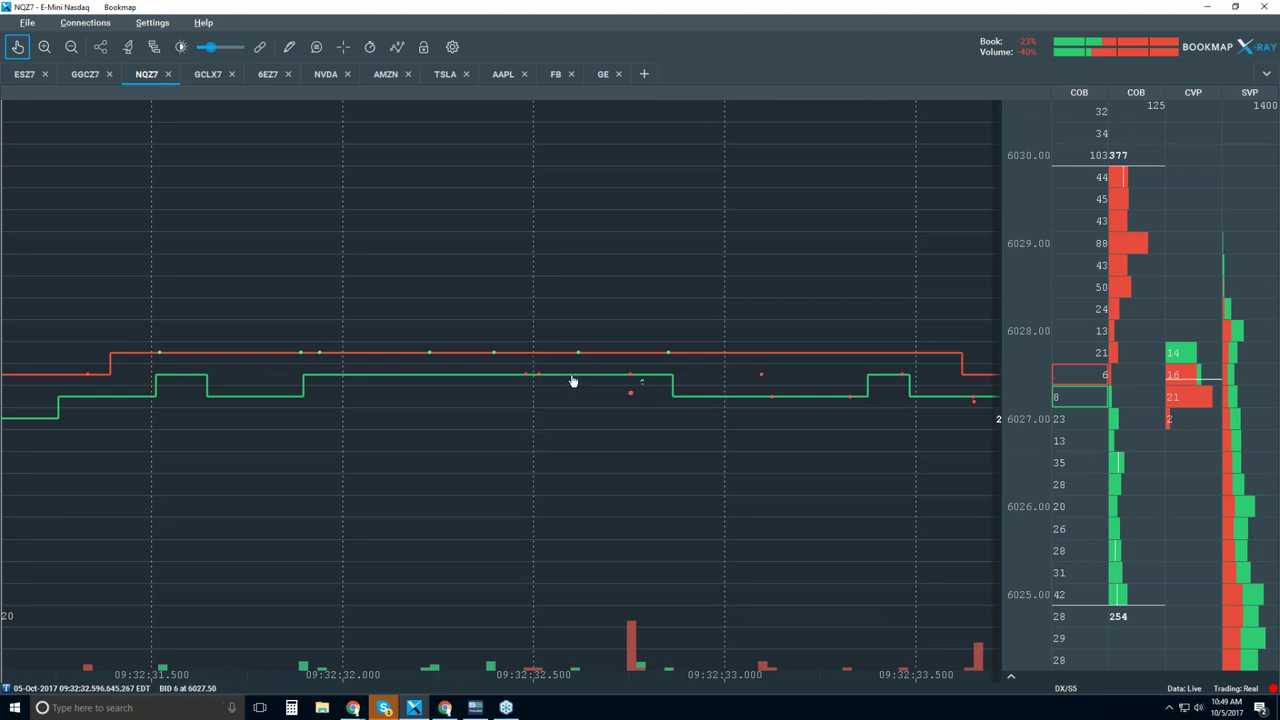
scroll(574, 382, down, 1)
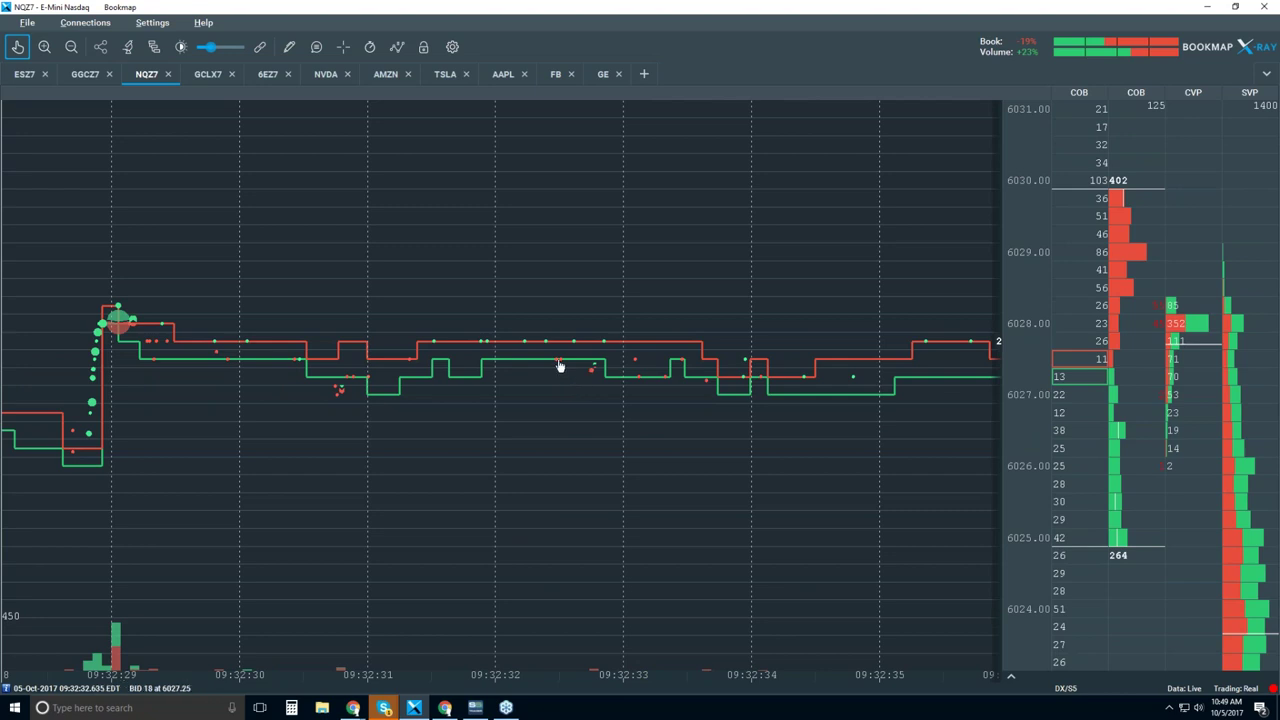
scroll(548, 354, down, 4)
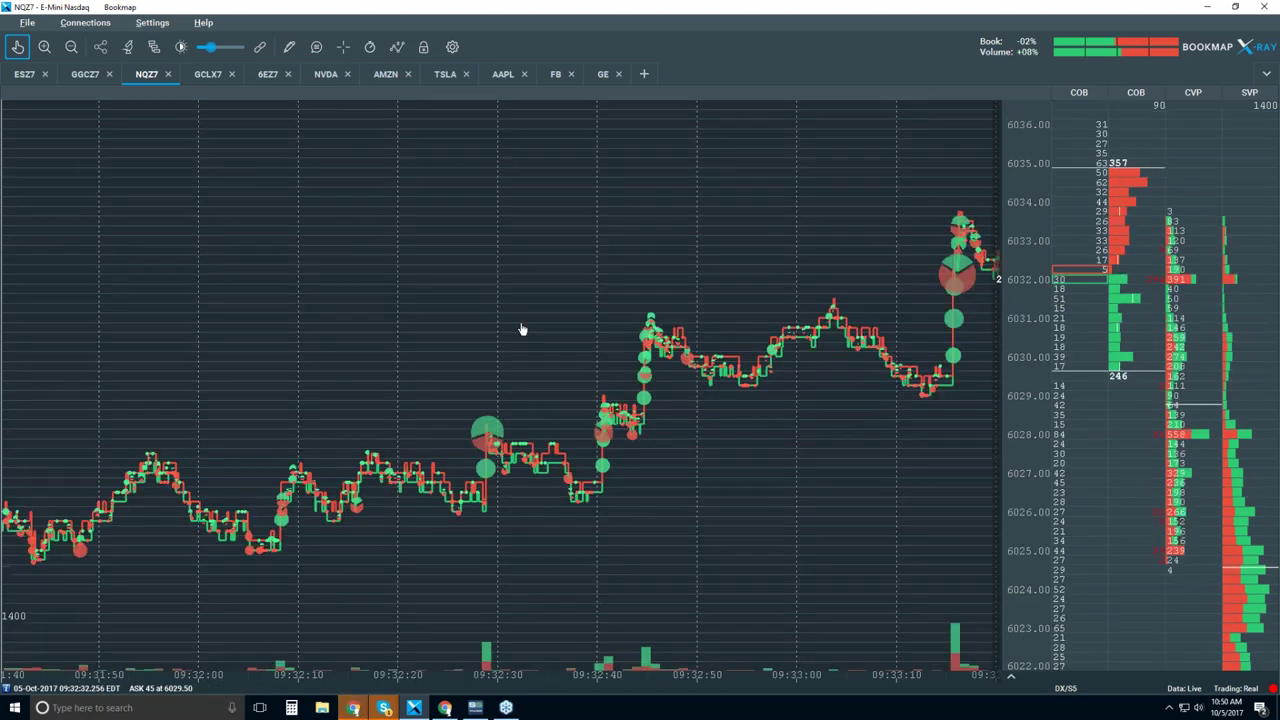
scroll(521, 329, down, 2)
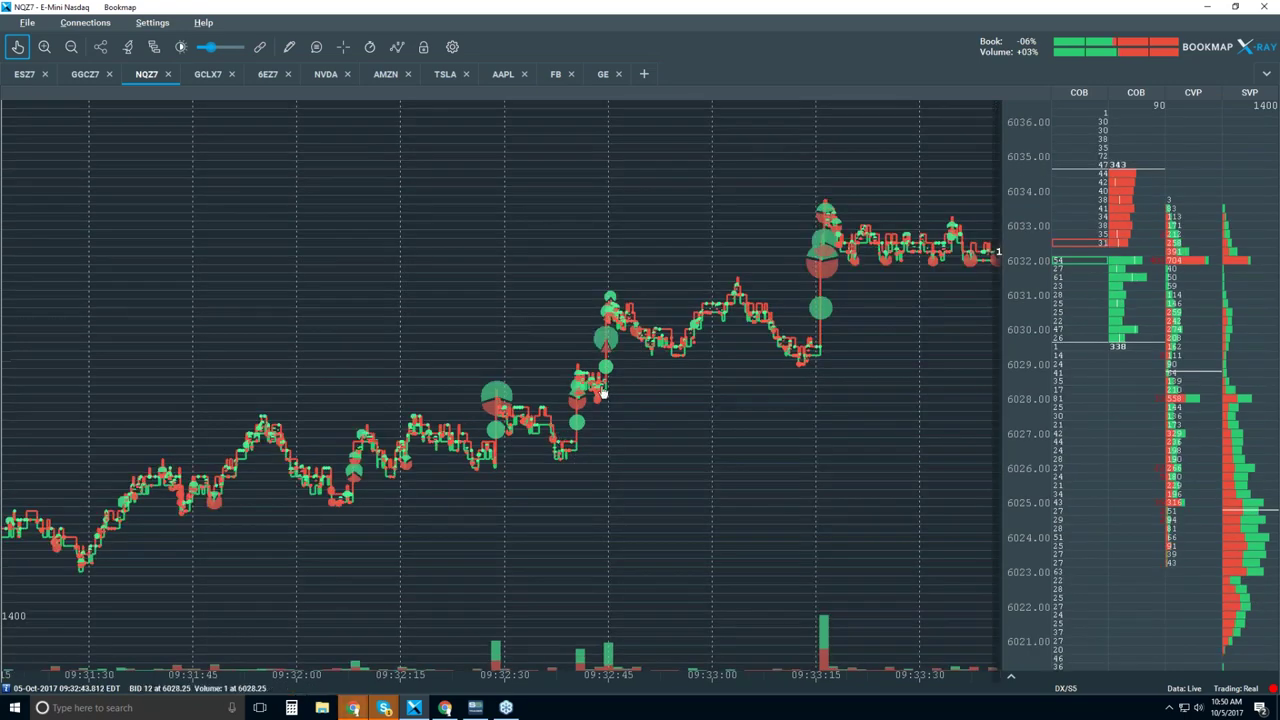
scroll(603, 392, down, 4)
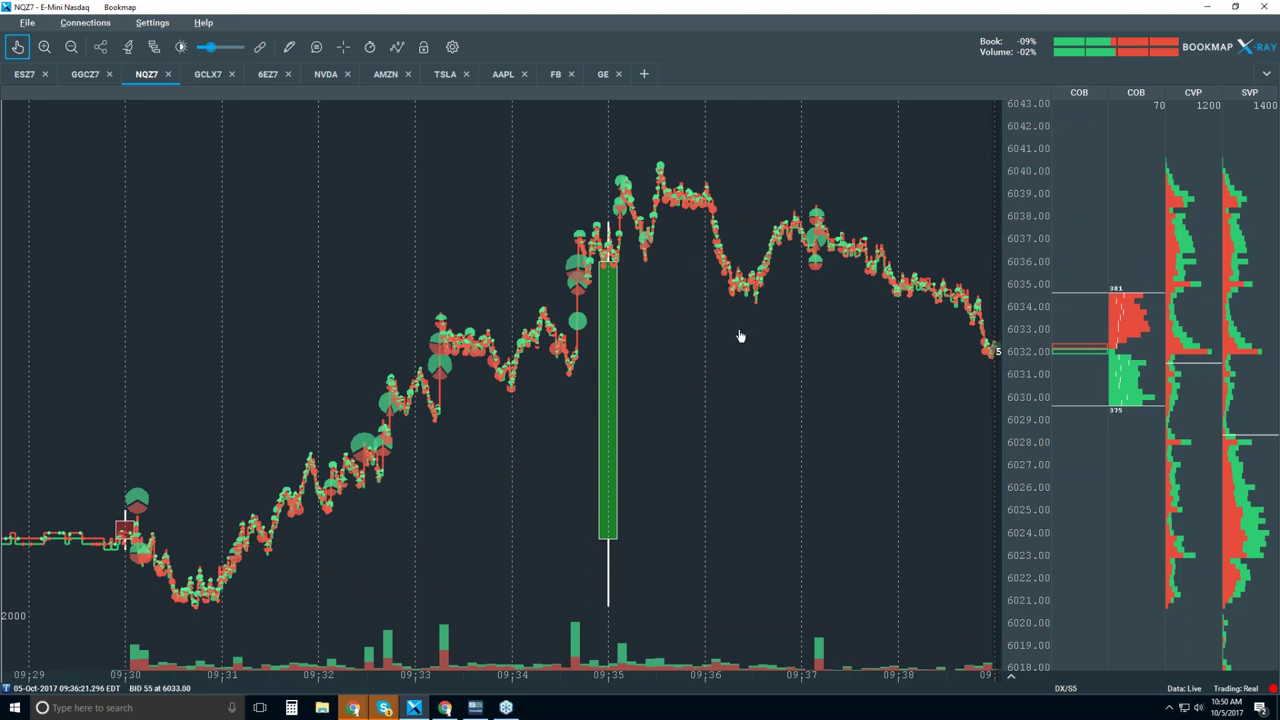
scroll(740, 336, down, 2)
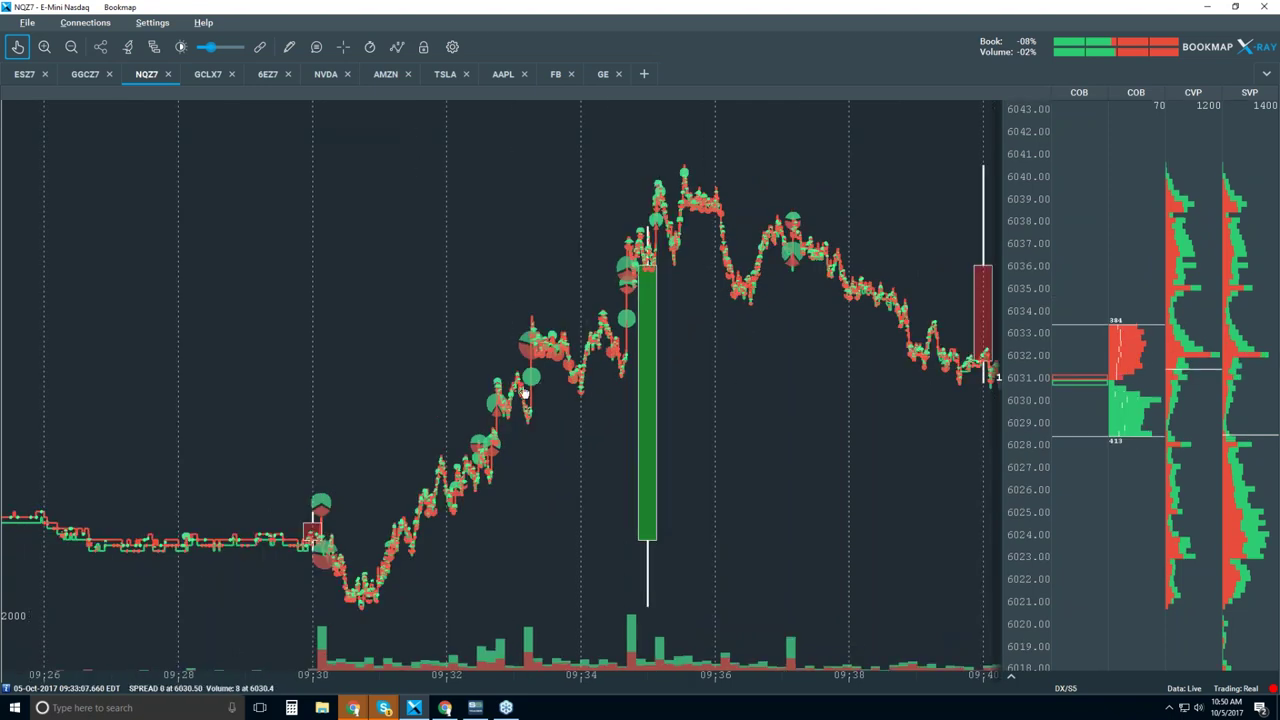
drag(871, 420, 700, 403)
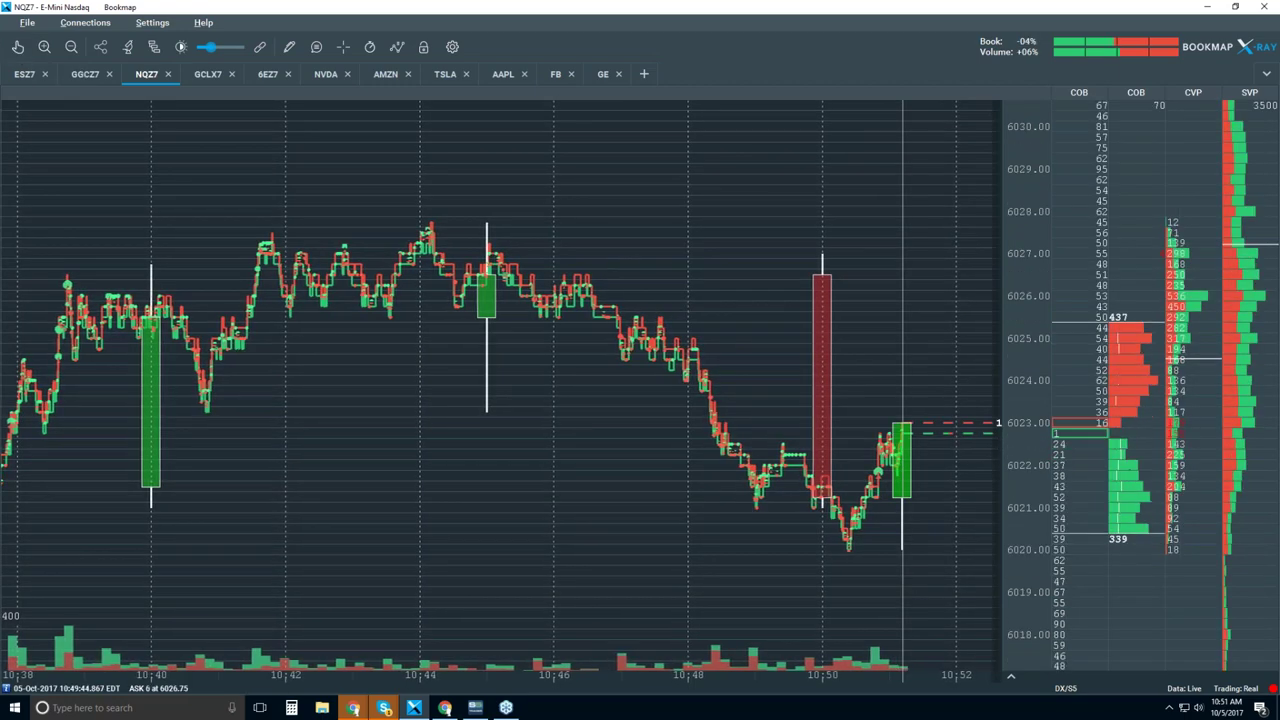
Turn on the Heatmap, Extended and Indicators layers for the recent NQZ7 price action.
scroll(888, 250, up, 3)
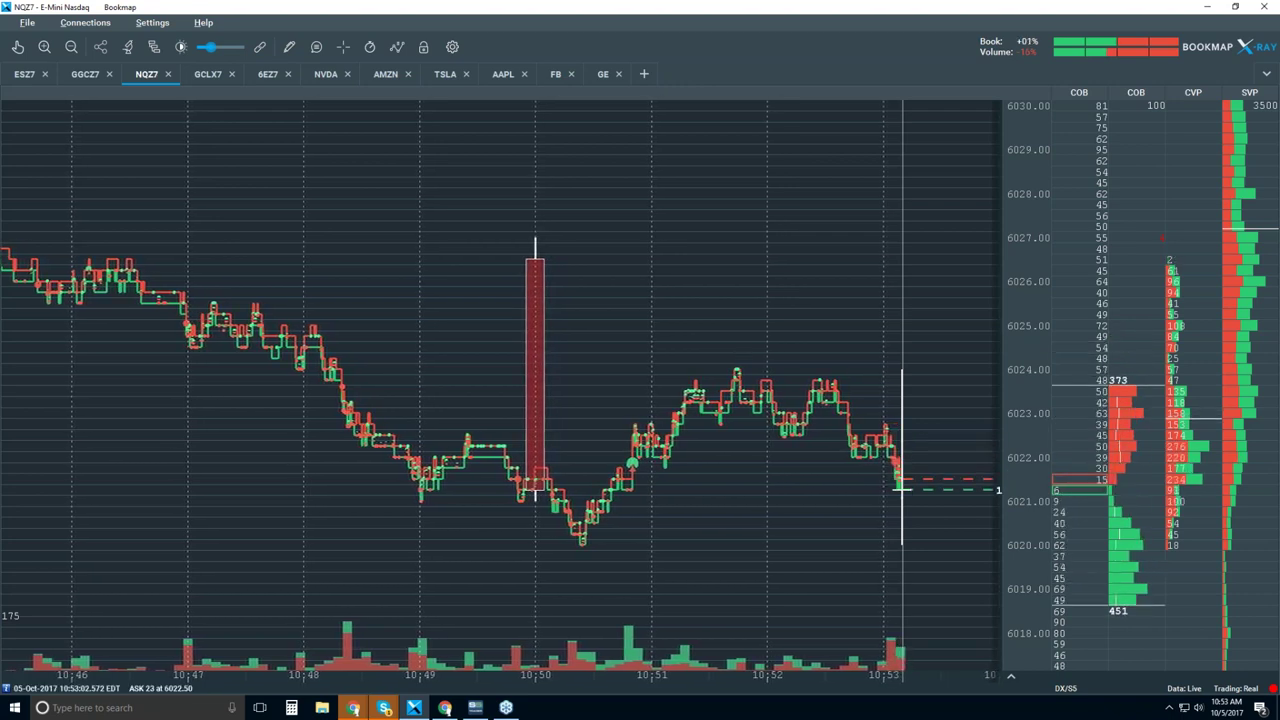
click(400, 52)
click(423, 249)
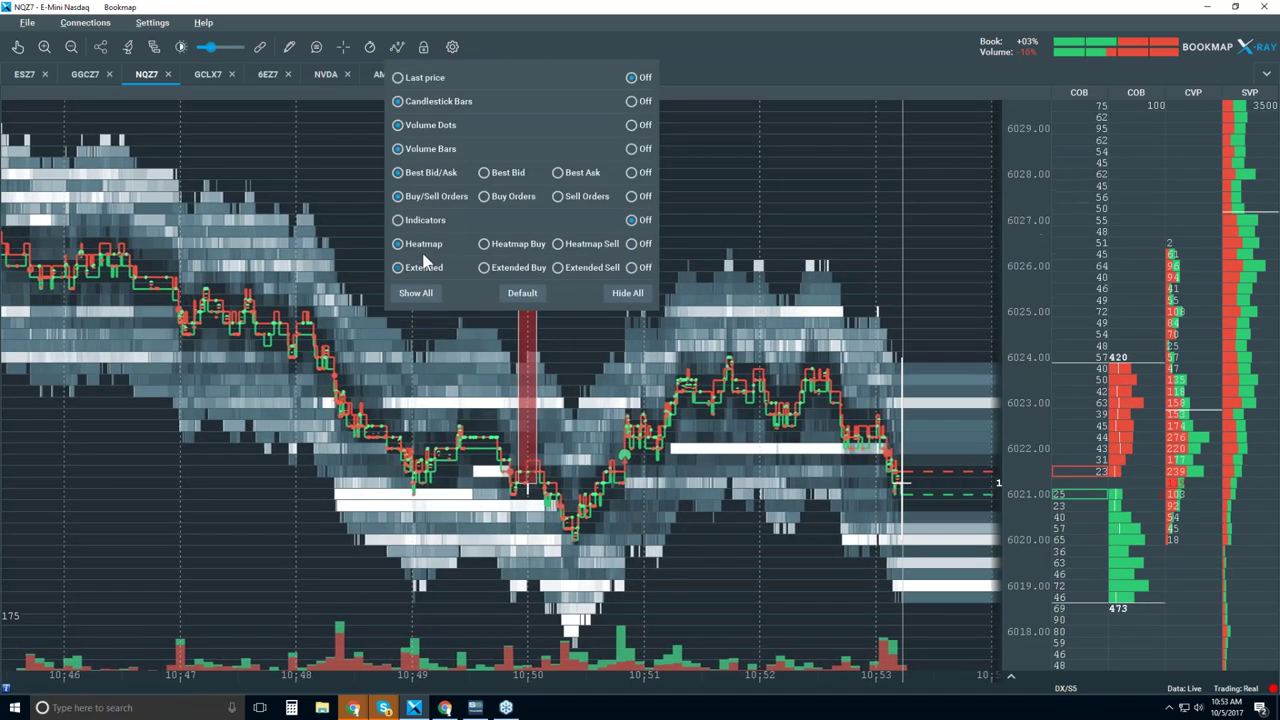
click(423, 262)
click(442, 220)
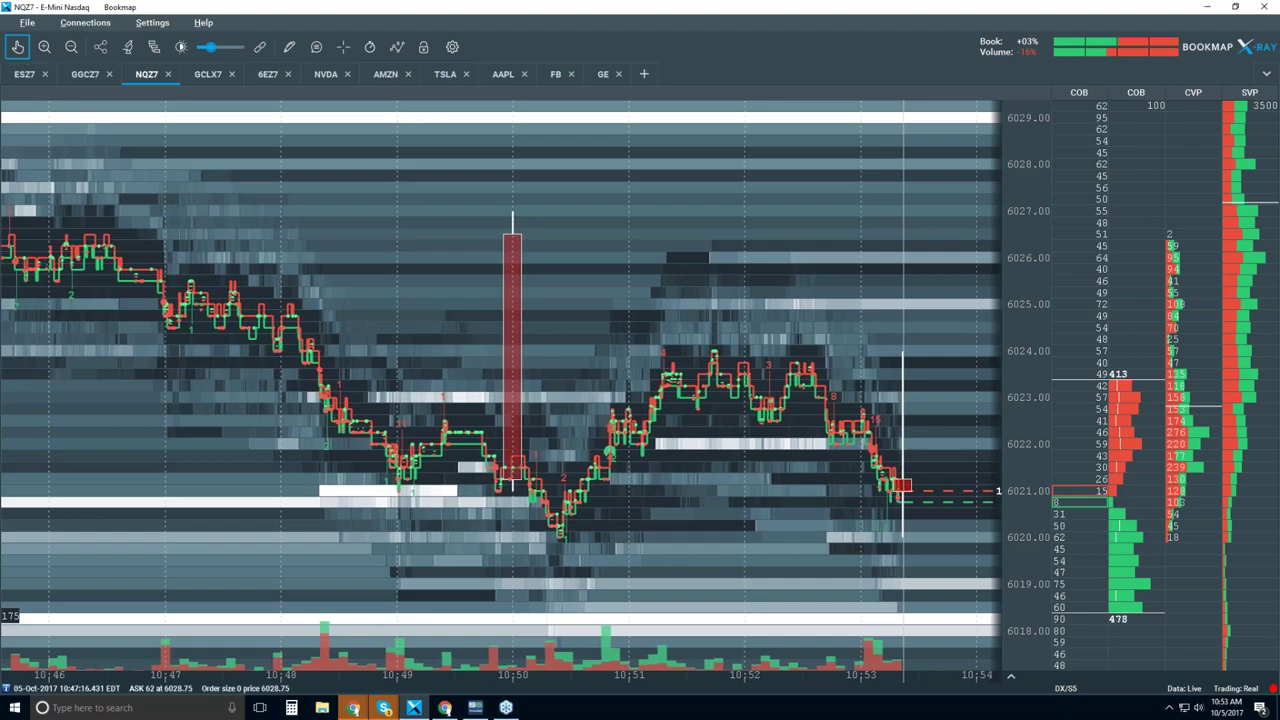
Turn on the chart data tooltip and inspect the bright liquidity band at 6022.00 between 10:51 and 10:53.
scroll(696, 316, up, 5)
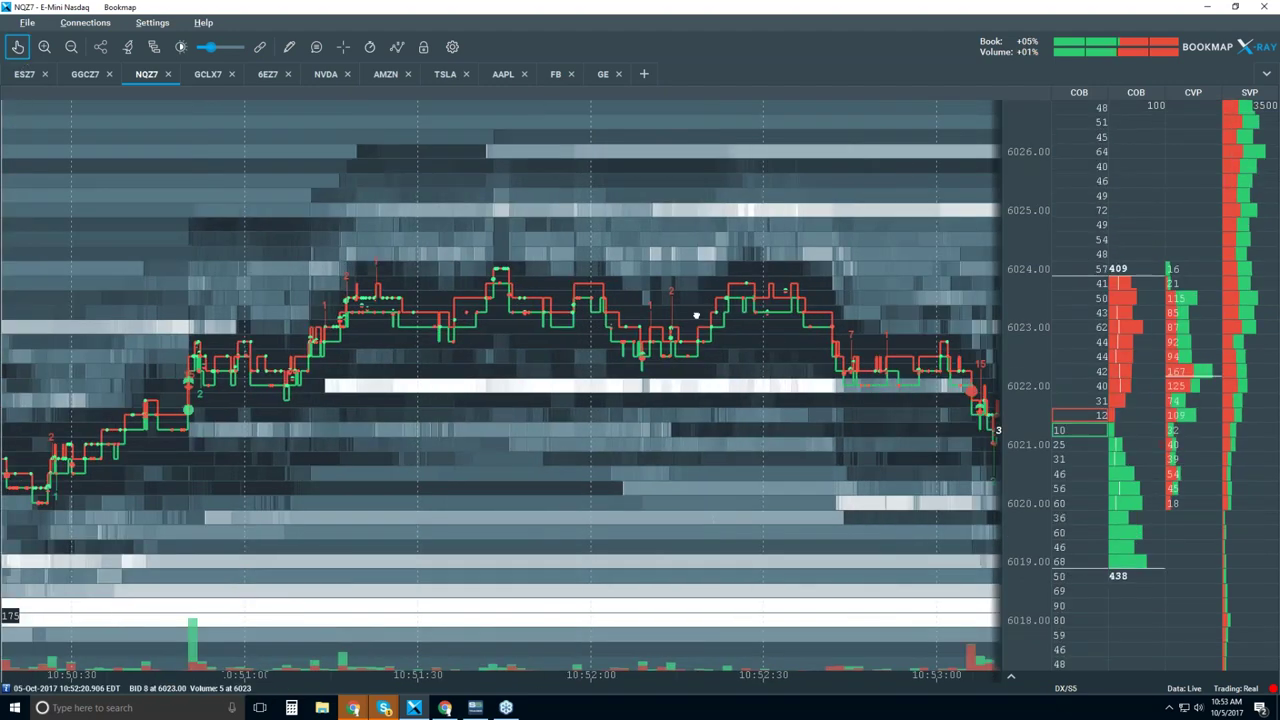
scroll(450, 357, up, 2)
scroll(594, 388, down, 2)
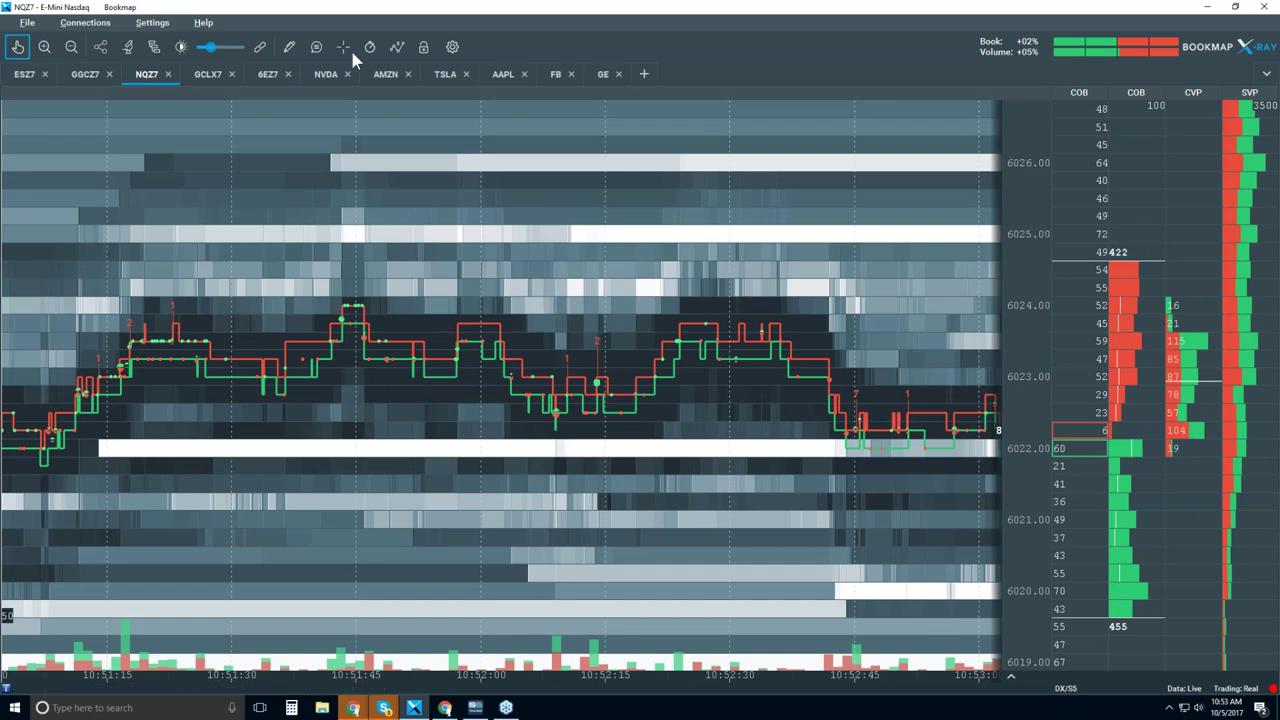
click(316, 47)
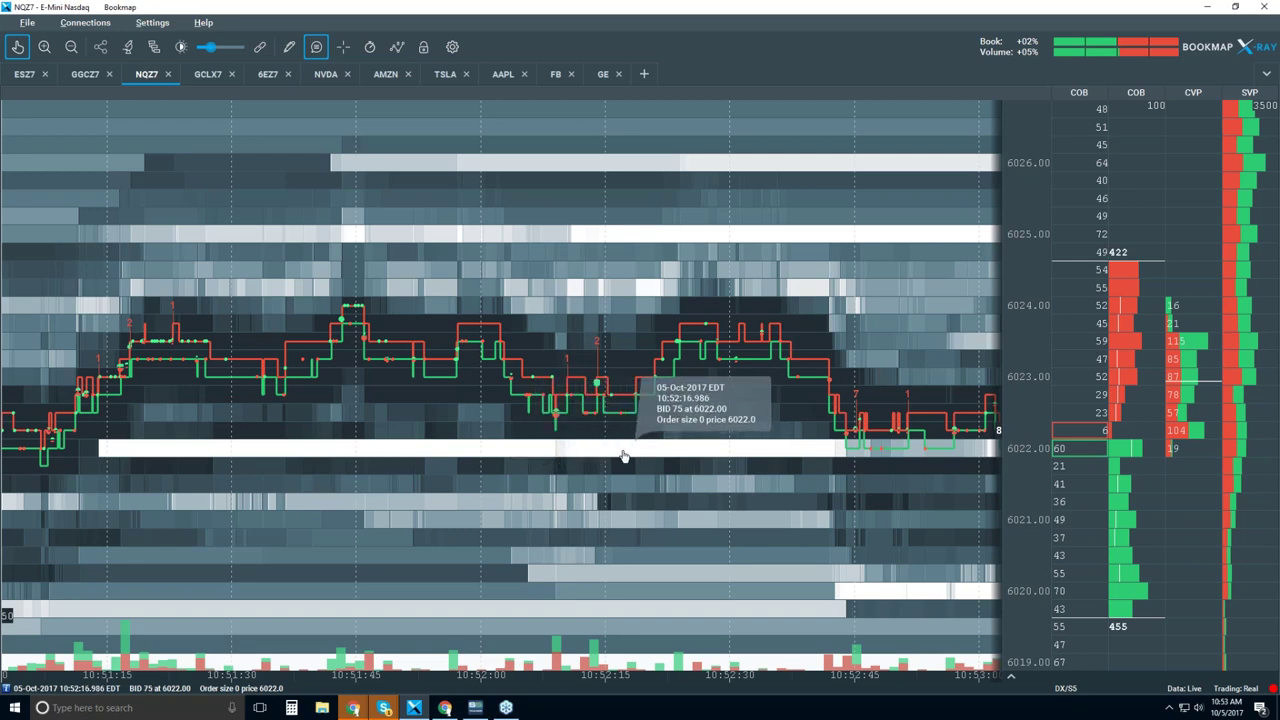
Examine the 6022.00 liquidity band and the sell trades that hit it at 10:53:06, at nanosecond time resolution.
scroll(848, 436, up, 2)
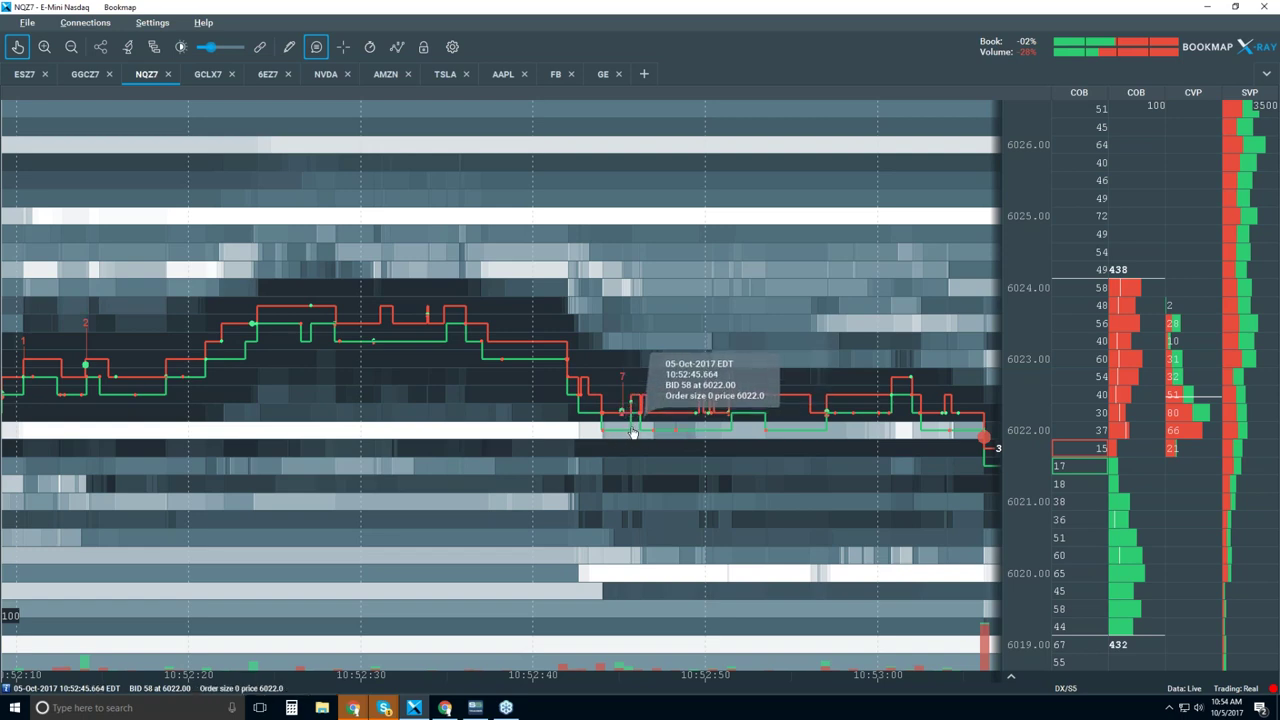
scroll(632, 432, down, 3)
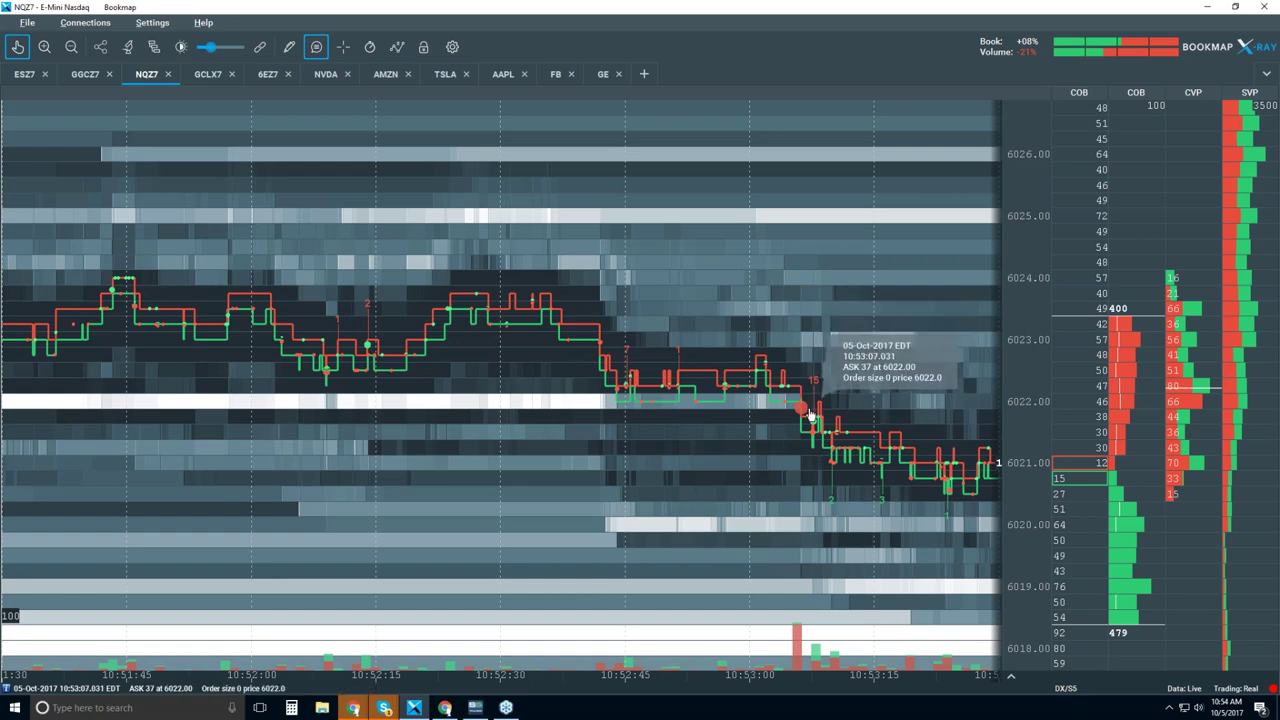
scroll(810, 415, up, 2)
scroll(810, 415, up, 8)
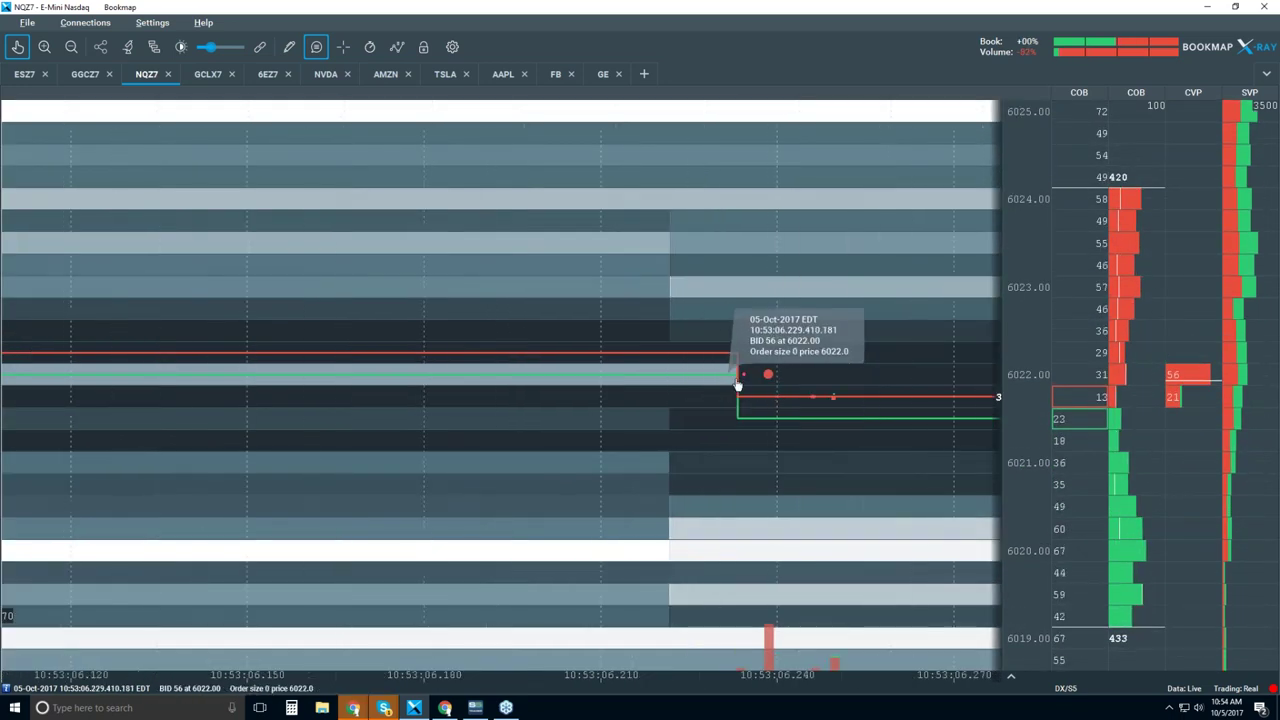
scroll(801, 374, up, 2)
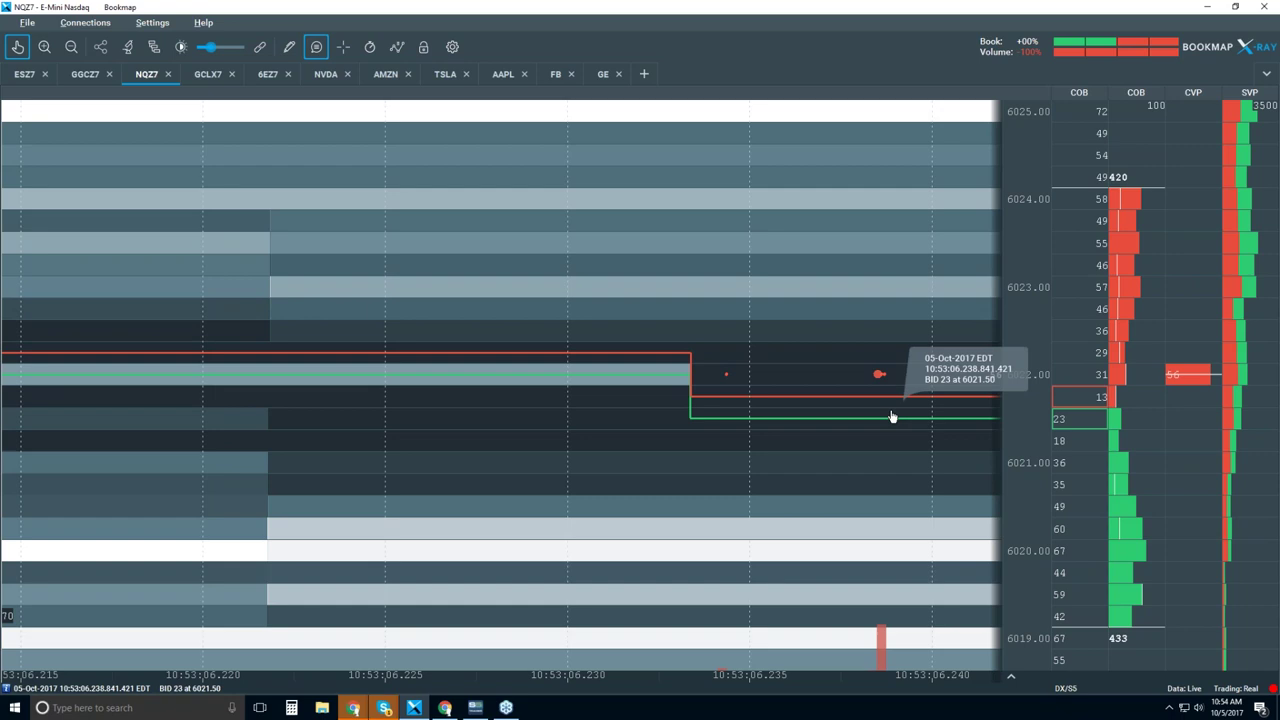
scroll(696, 396, down, 10)
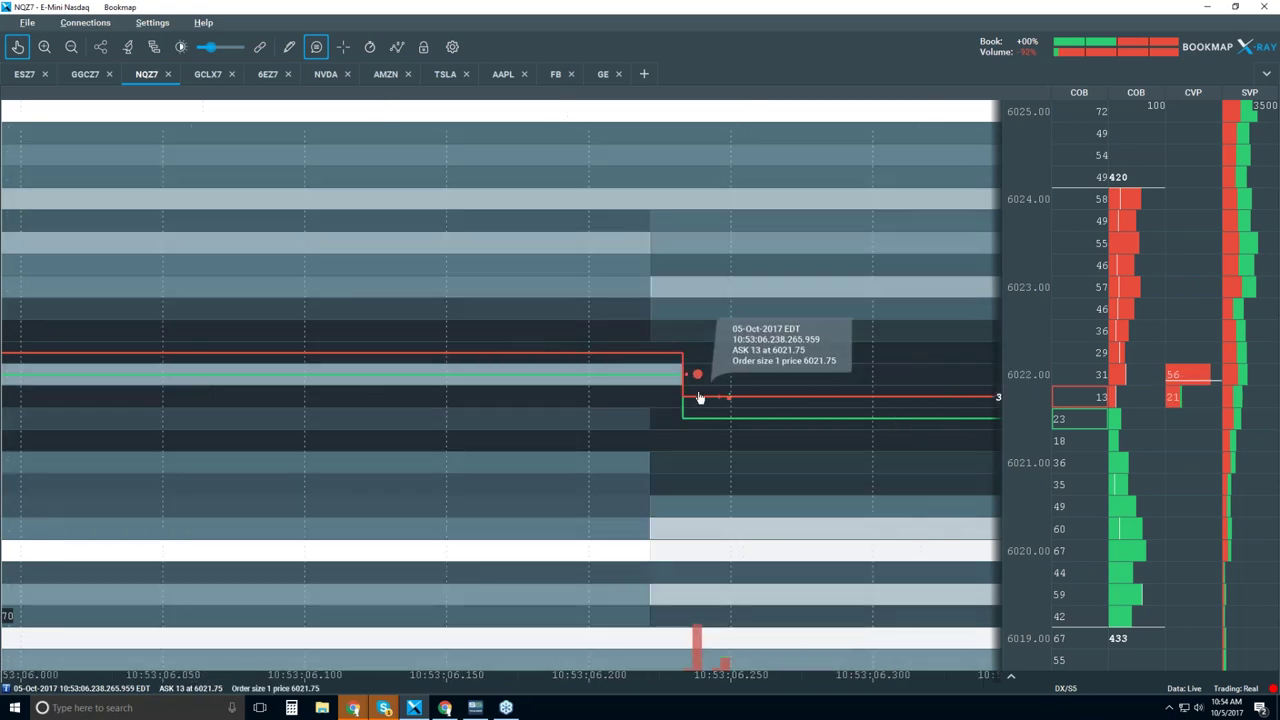
scroll(698, 398, down, 6)
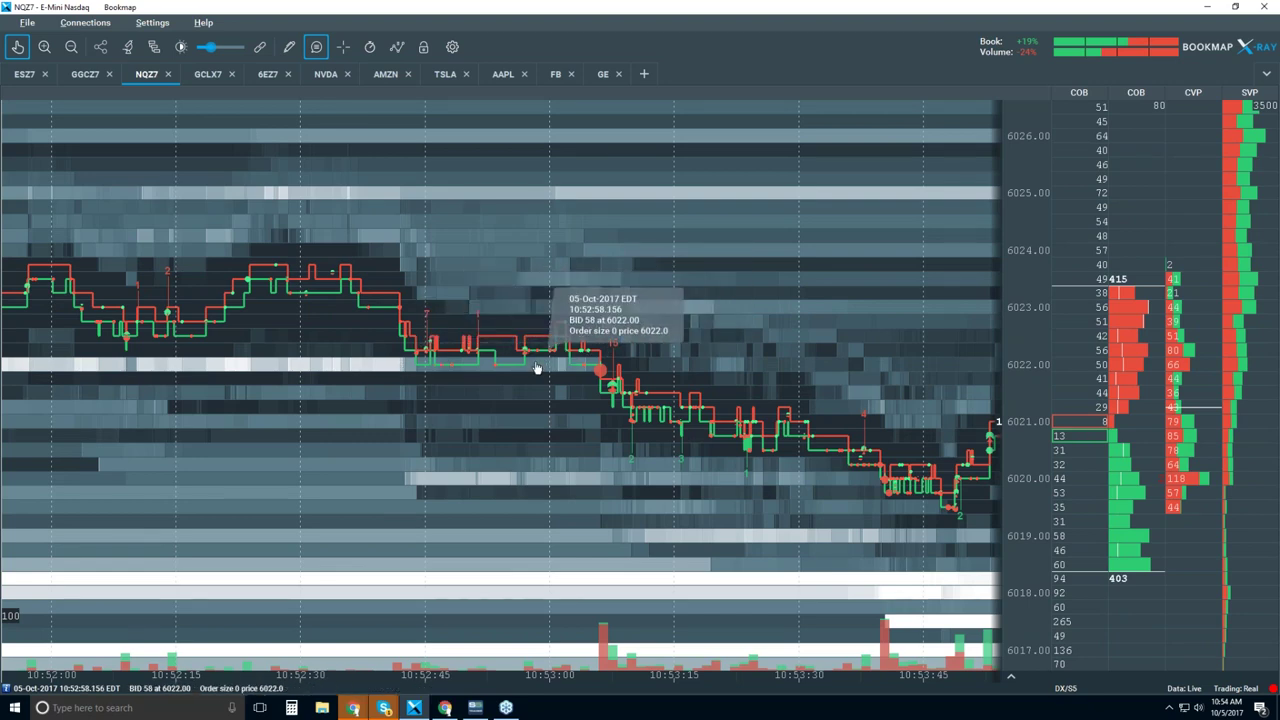
Examine how heatmap liquidity shifts around the price swings between 10:50 and 10:56.
scroll(535, 369, down, 3)
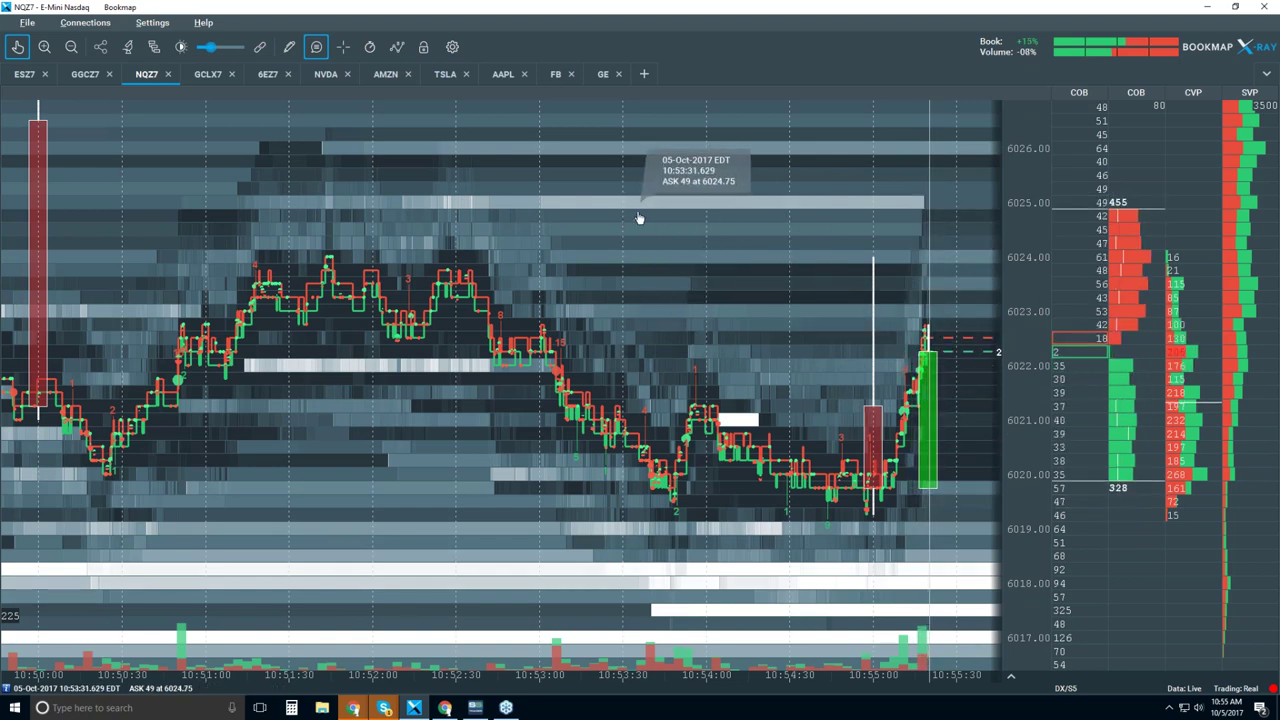
scroll(730, 285, up, 2)
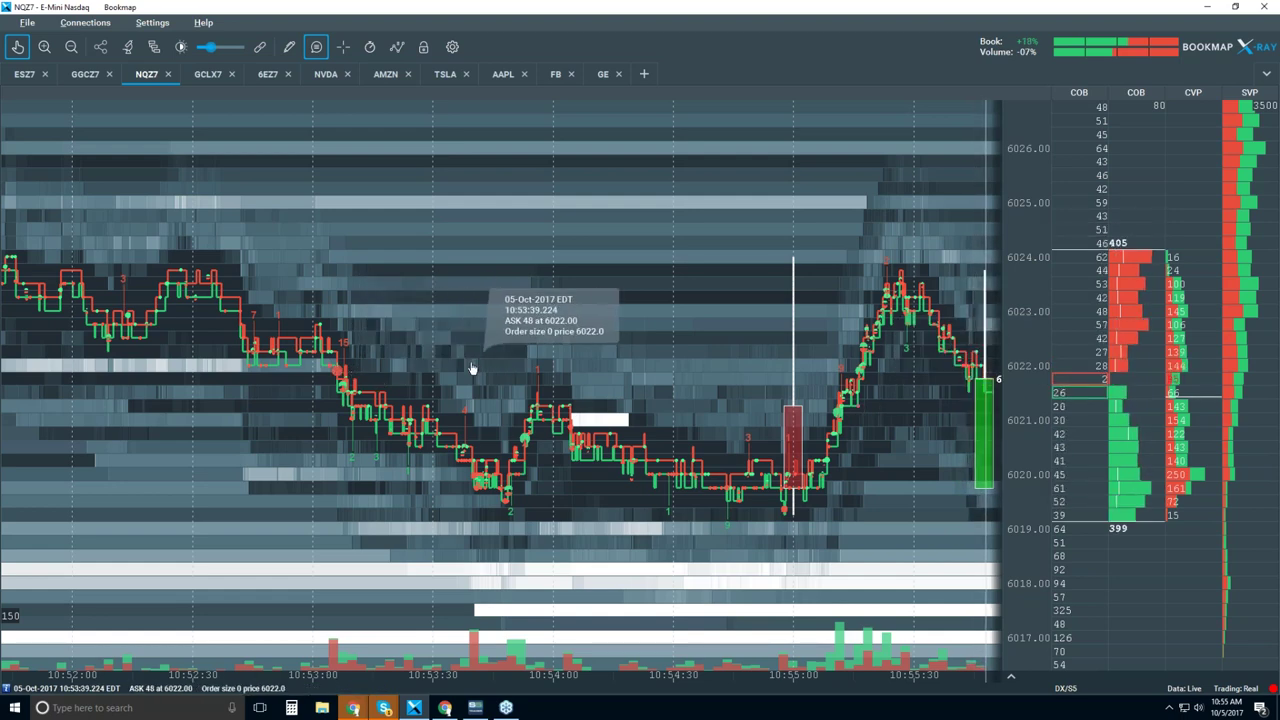
scroll(740, 372, down, 3)
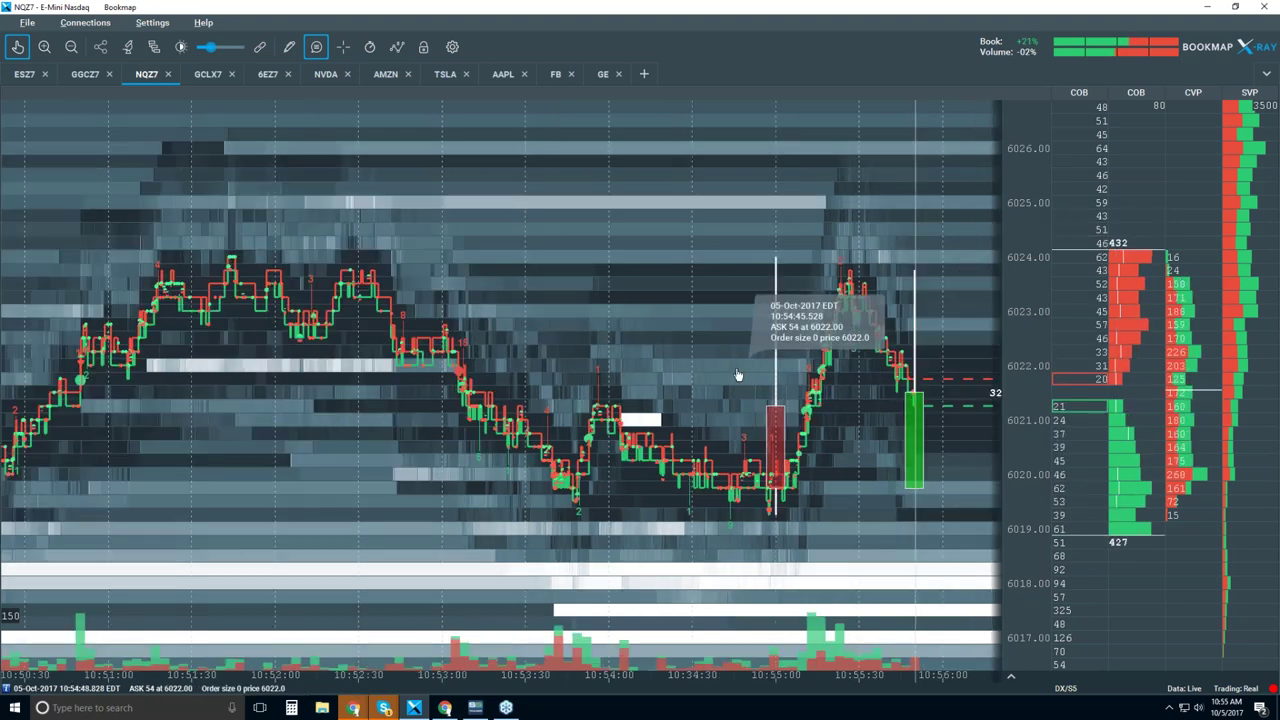
scroll(586, 294, down, 3)
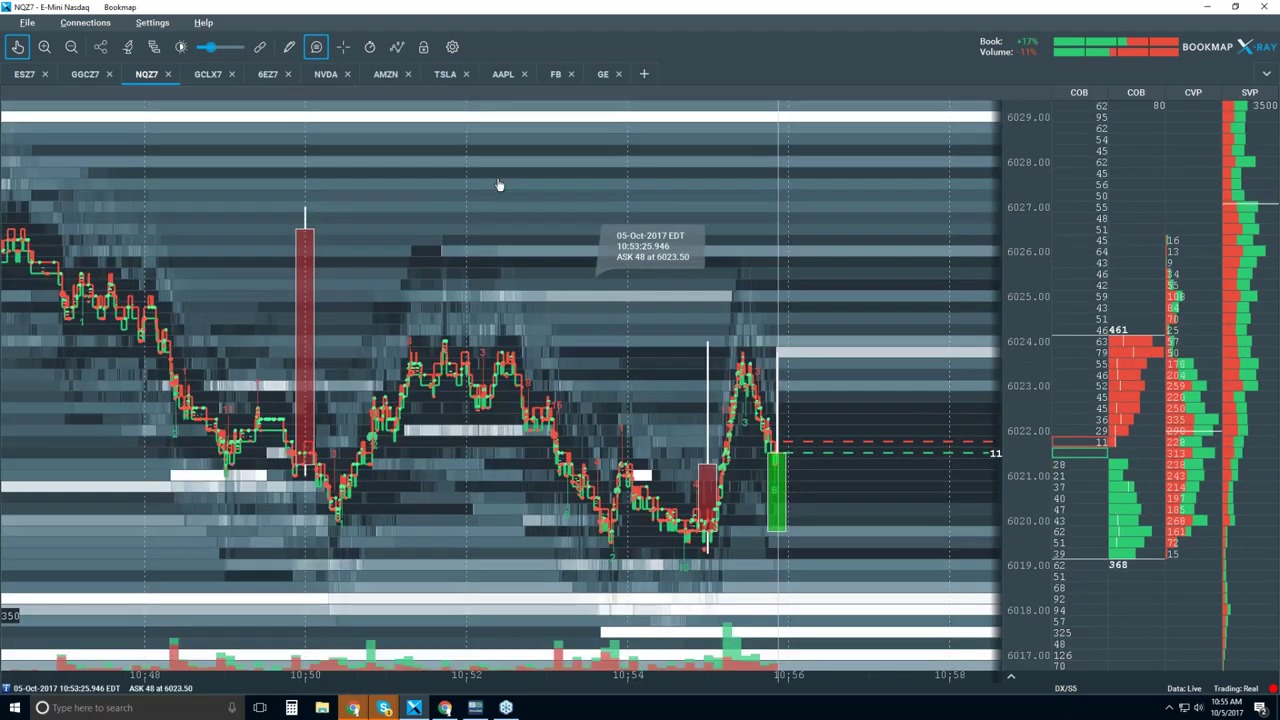
Go back to the morning session and examine the liquidity bands around the 09:33 to 09:43 price swing.
drag(310, 307, 493, 307)
scroll(493, 307, down, 5)
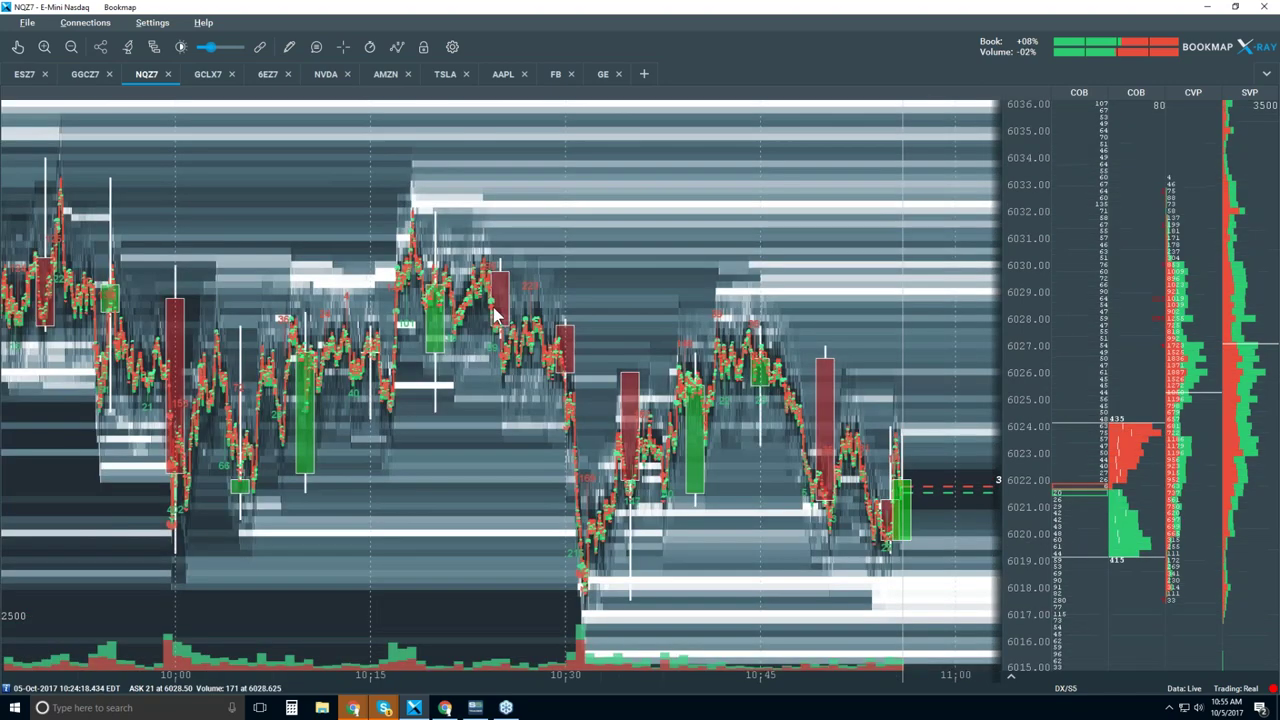
scroll(493, 307, down, 1)
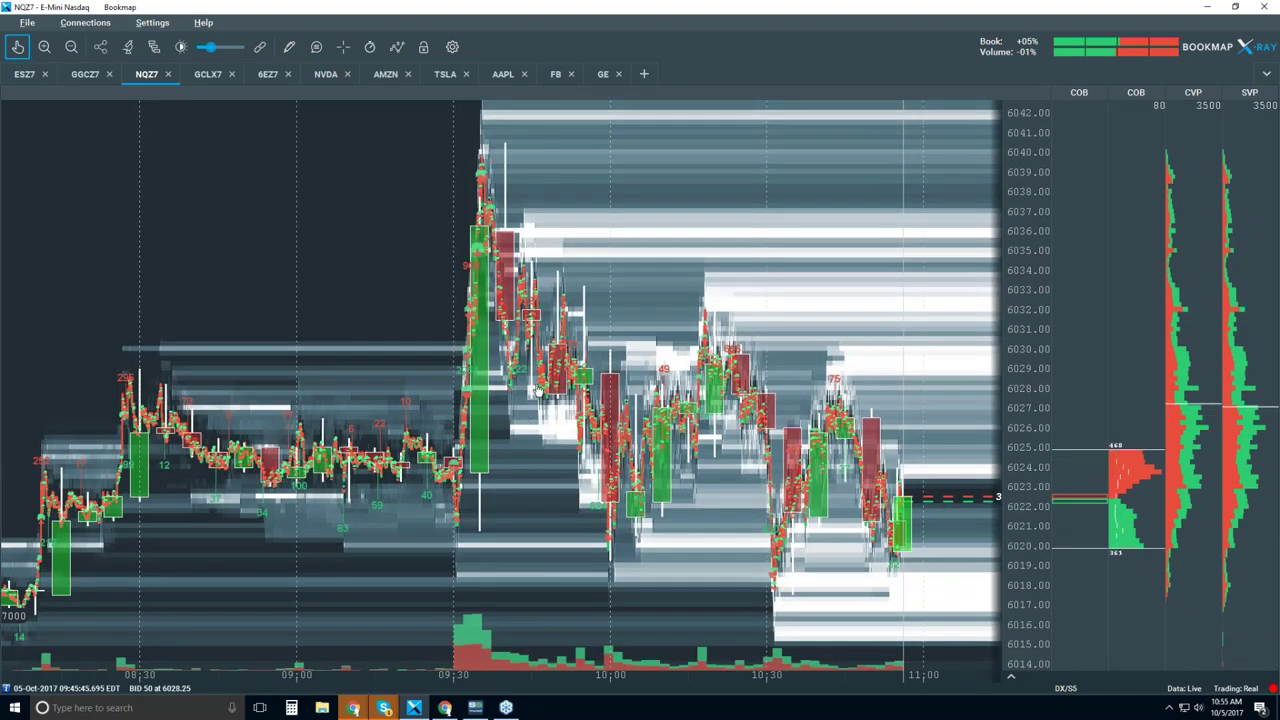
scroll(527, 367, up, 2)
scroll(527, 367, up, 4)
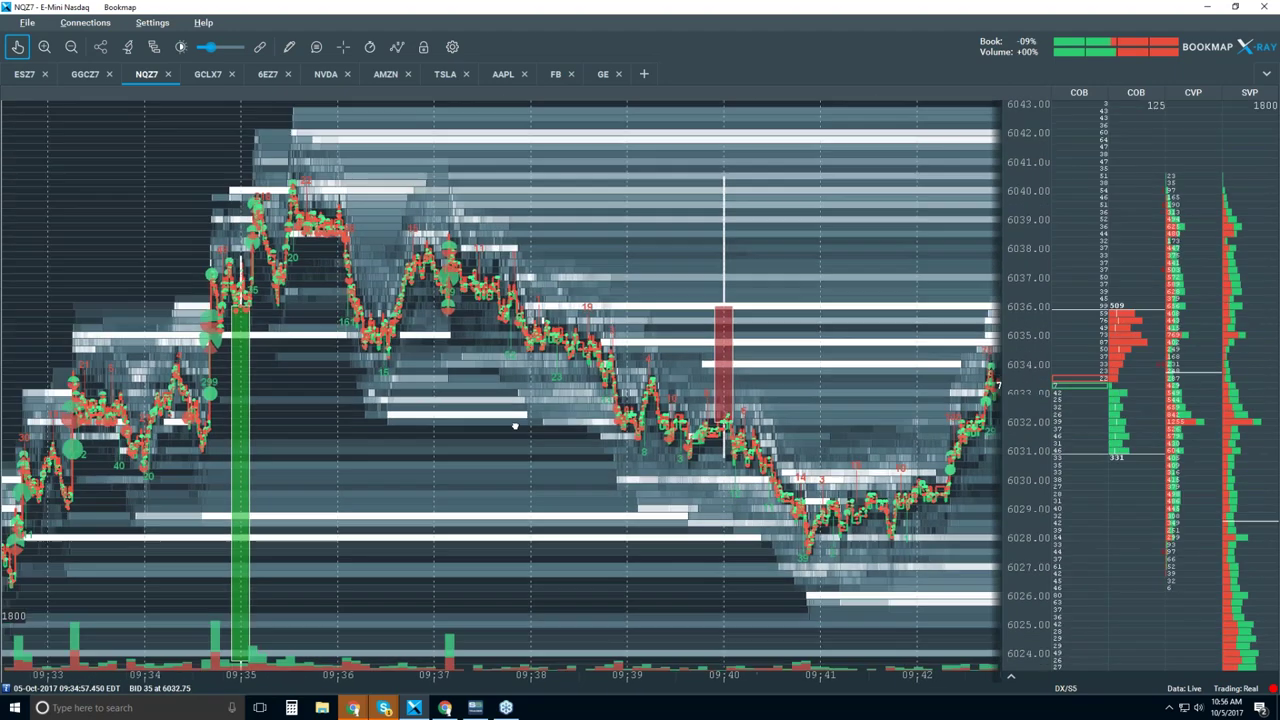
drag(515, 427, 836, 432)
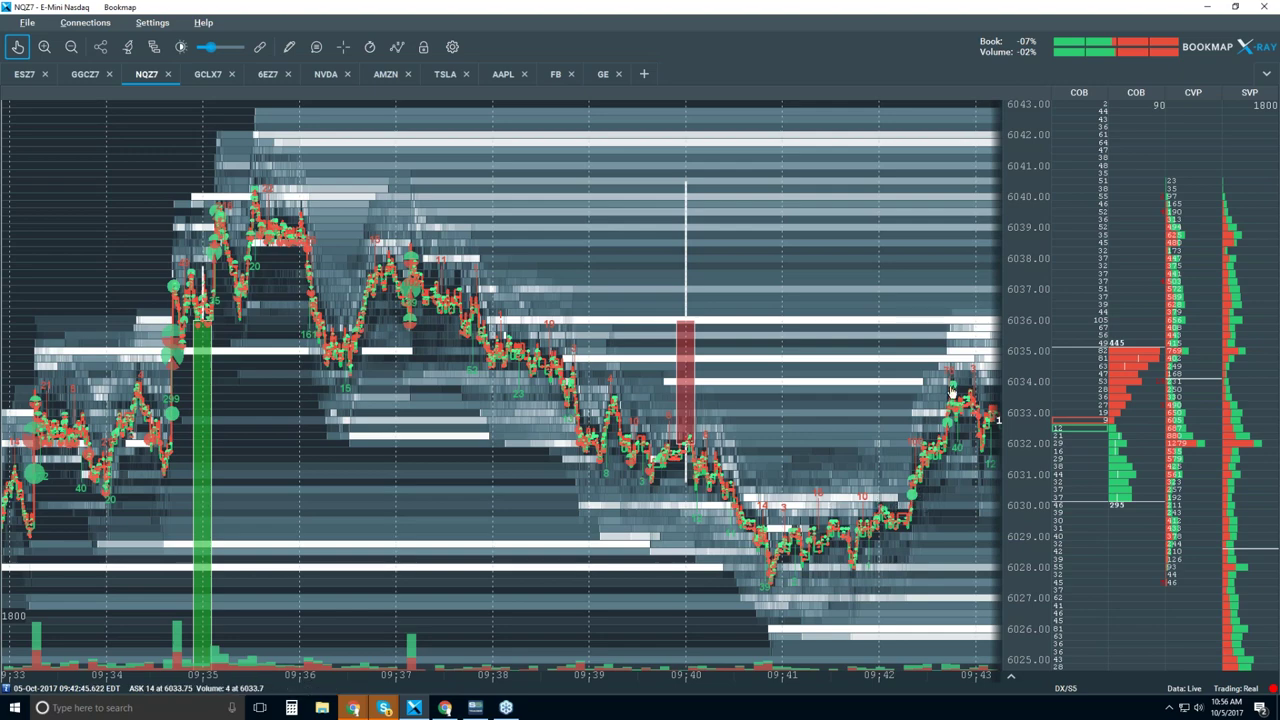
Examine the liquidity bands above and below price around the 09:54 drop and the recovery into 09:55.
scroll(830, 466, down, 5)
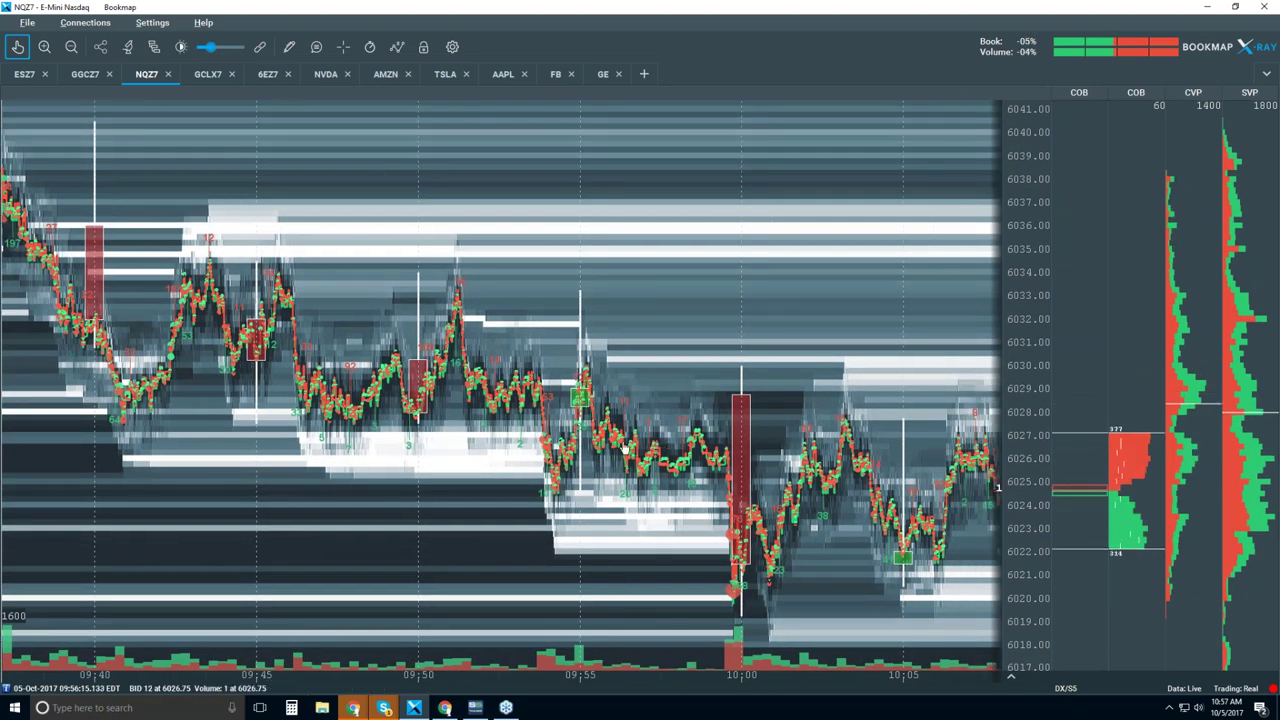
scroll(545, 440, up, 5)
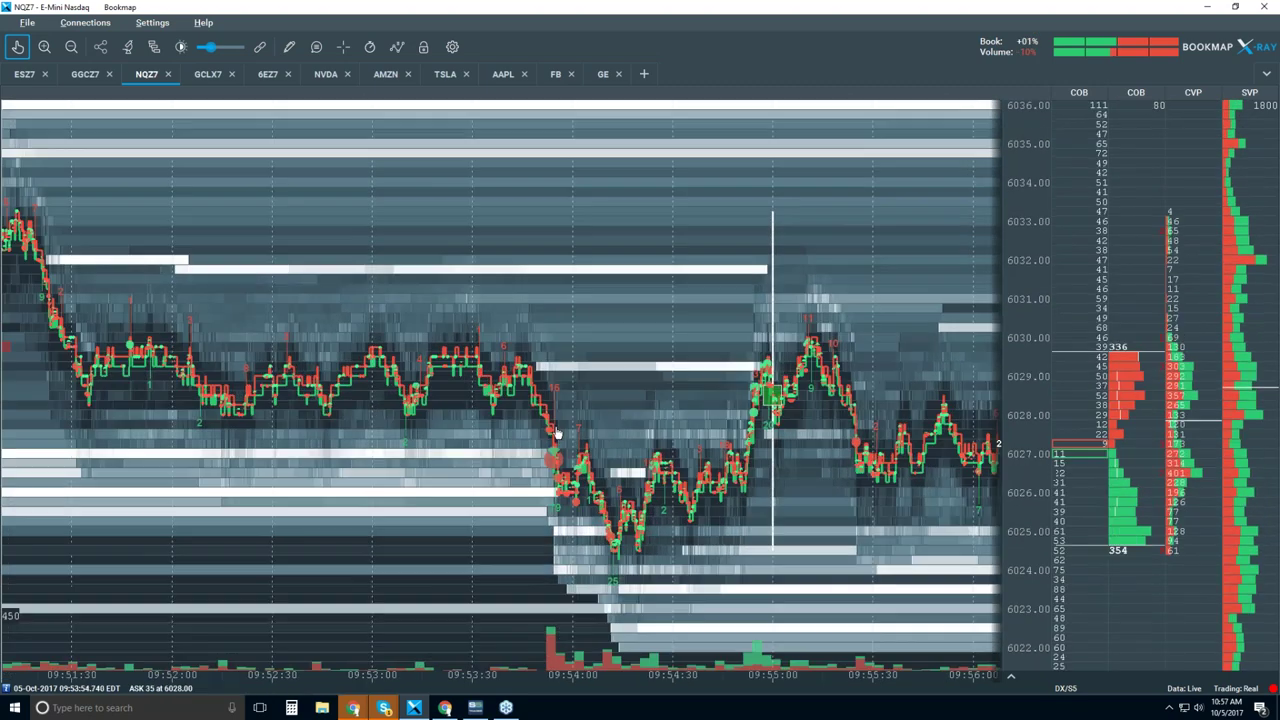
scroll(557, 435, up, 3)
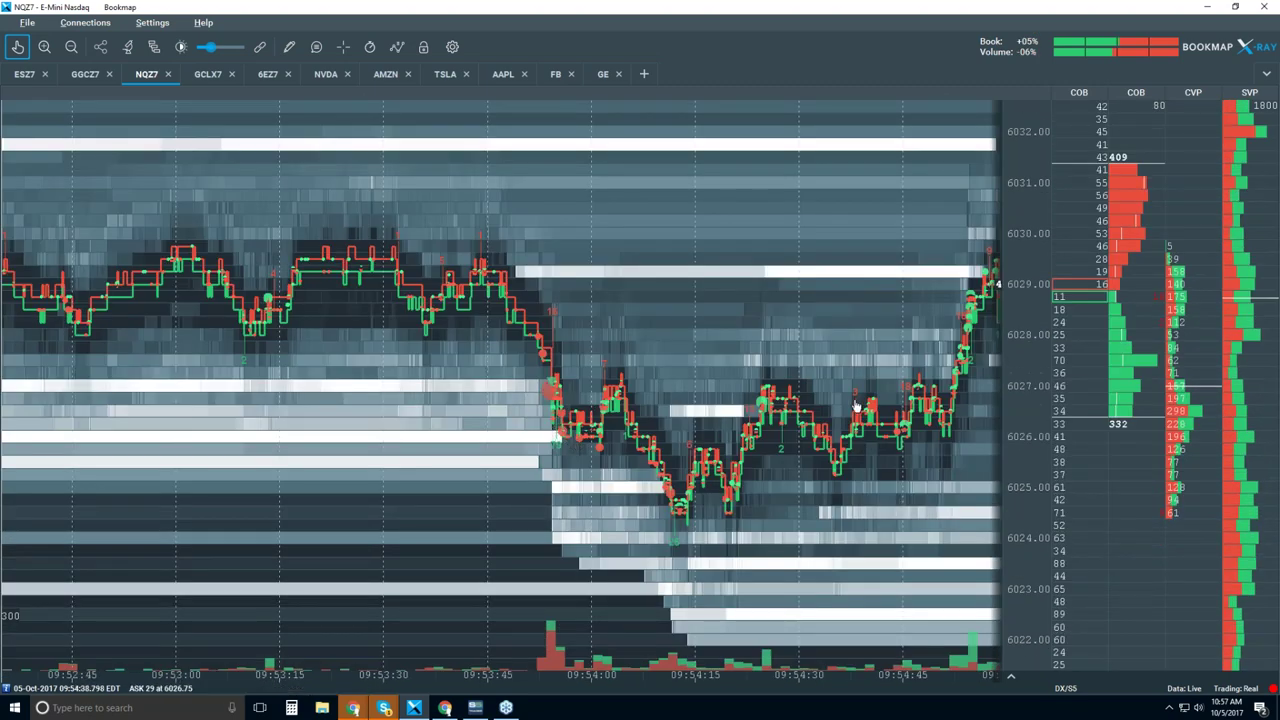
scroll(657, 380, down, 4)
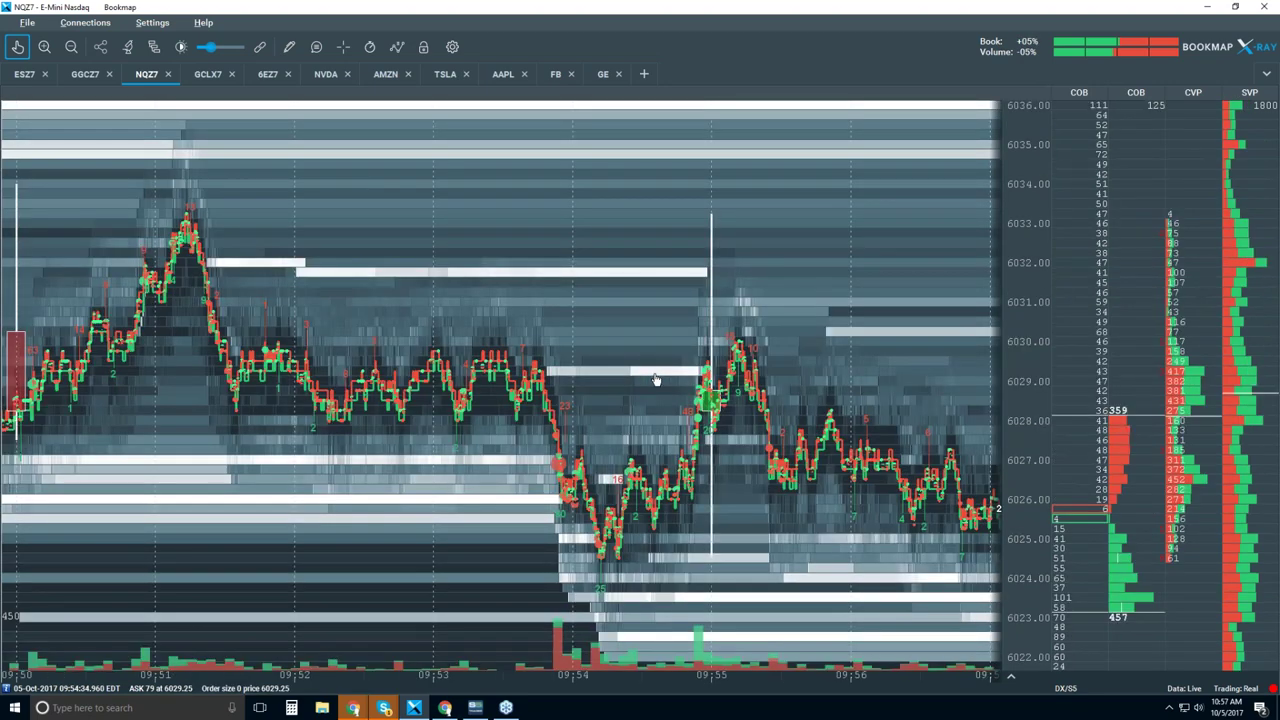
scroll(655, 380, down, 3)
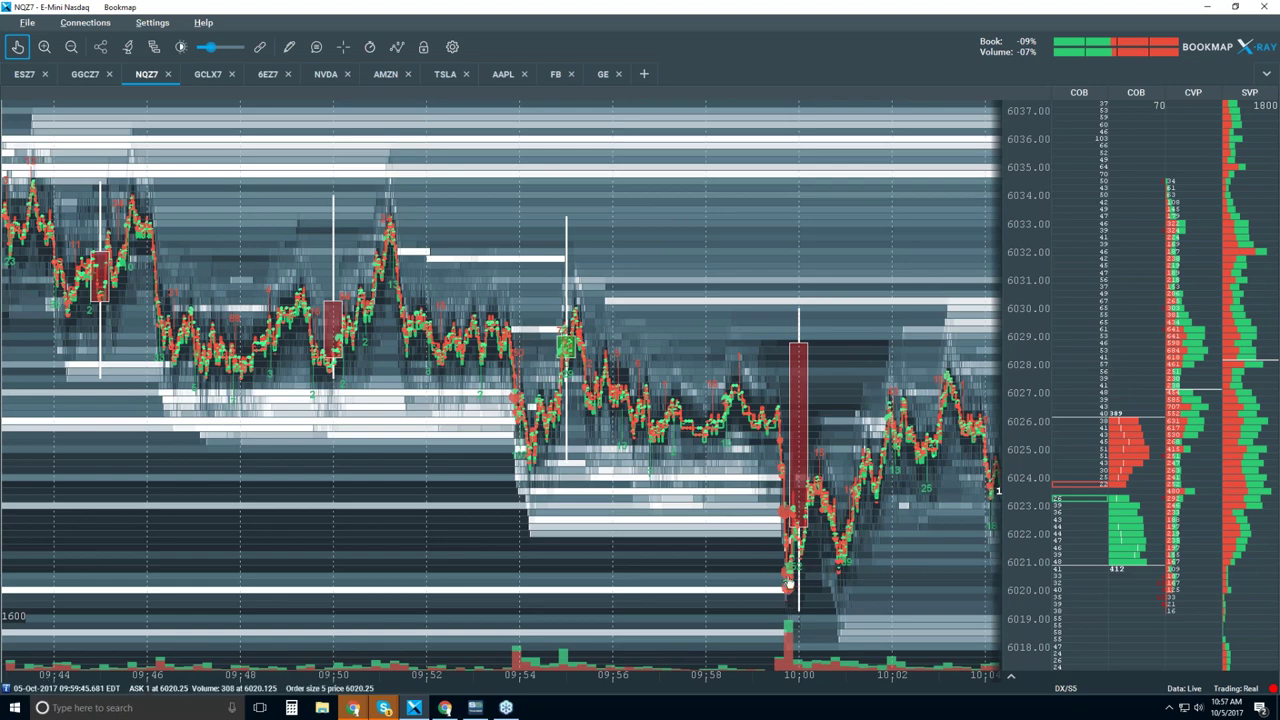
Examine the volume dots and shifting liquidity in the selloff around 09:59:45 and the rebound past 10:00.
scroll(790, 594, up, 5)
scroll(779, 515, up, 3)
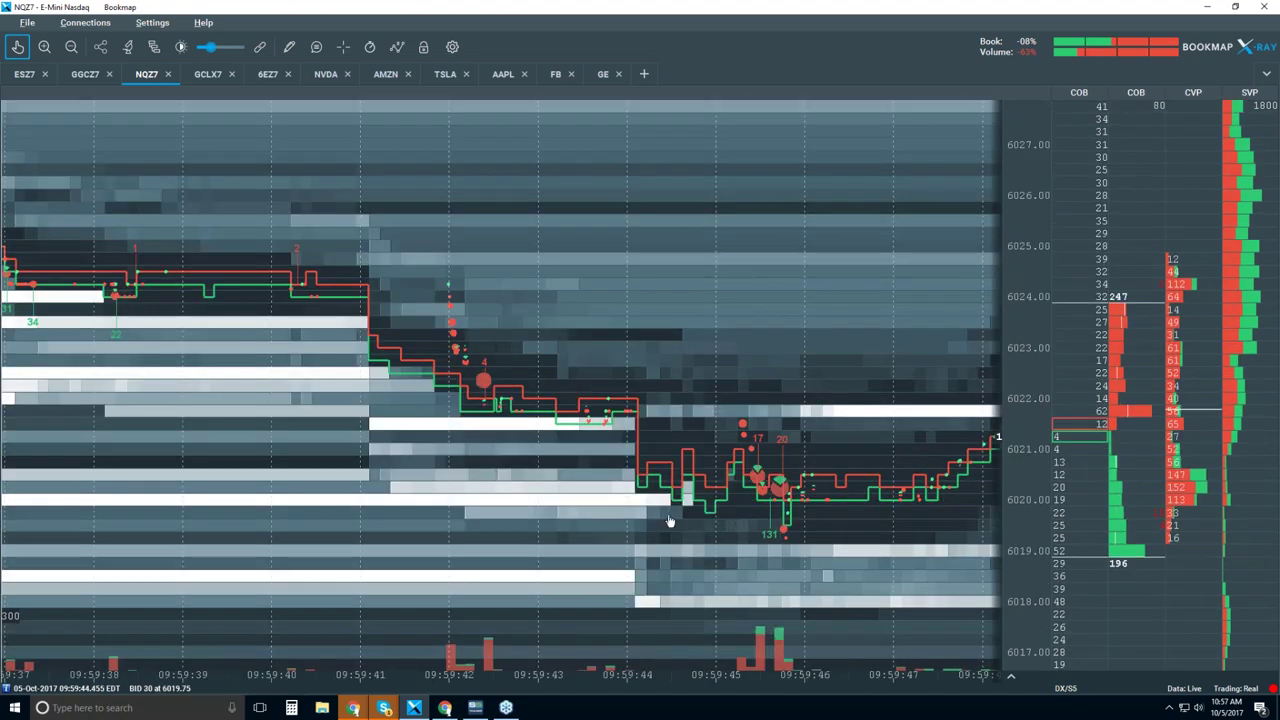
scroll(662, 508, up, 1)
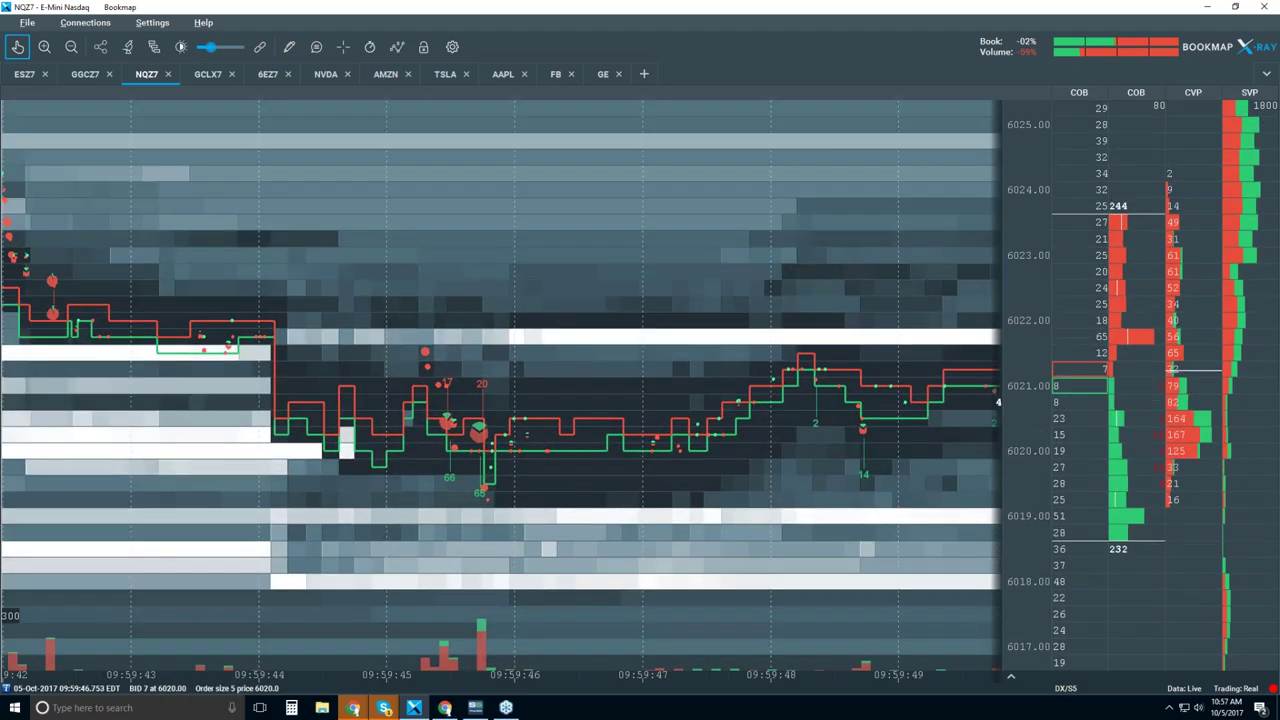
scroll(857, 449, down, 3)
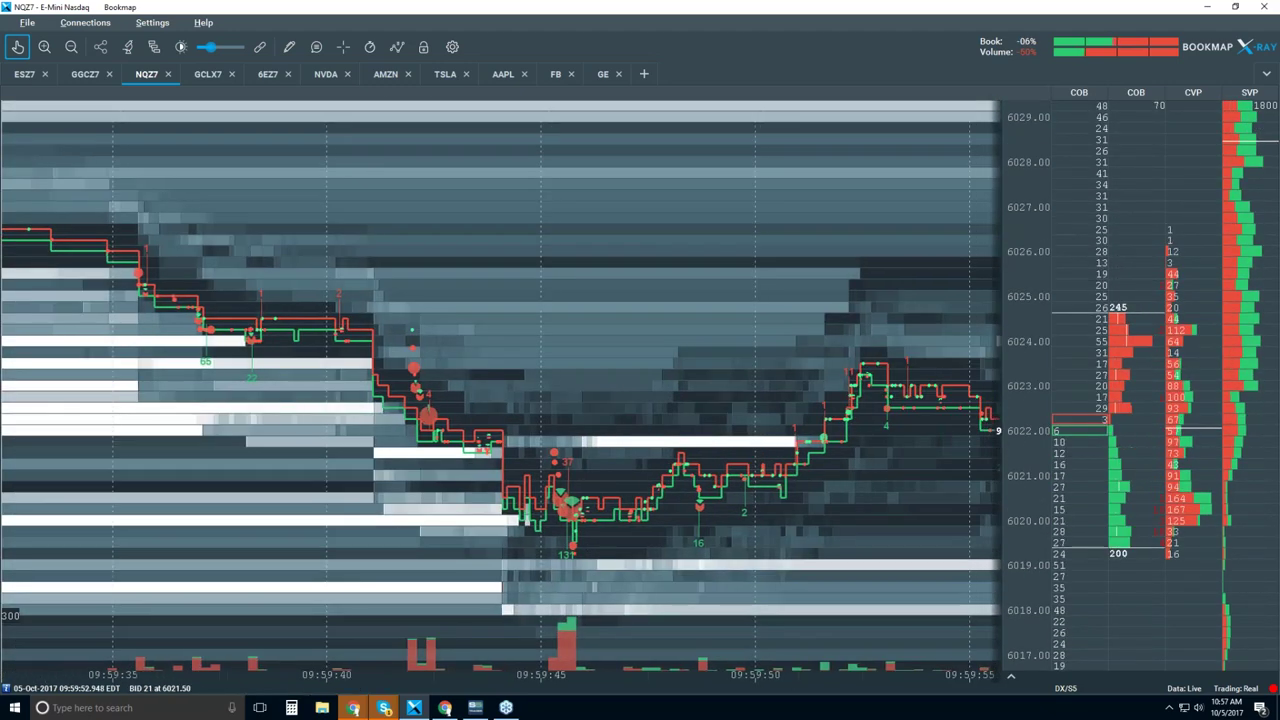
scroll(857, 449, down, 1)
scroll(751, 493, down, 3)
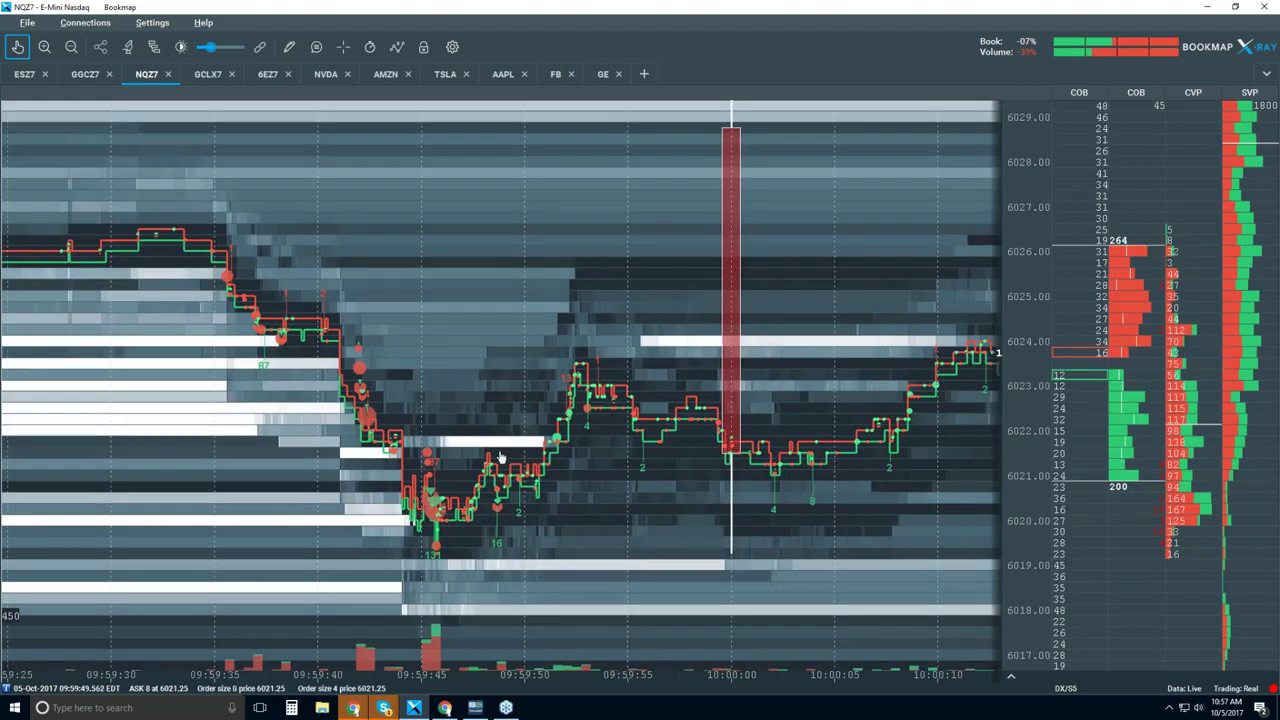
drag(499, 447, 337, 450)
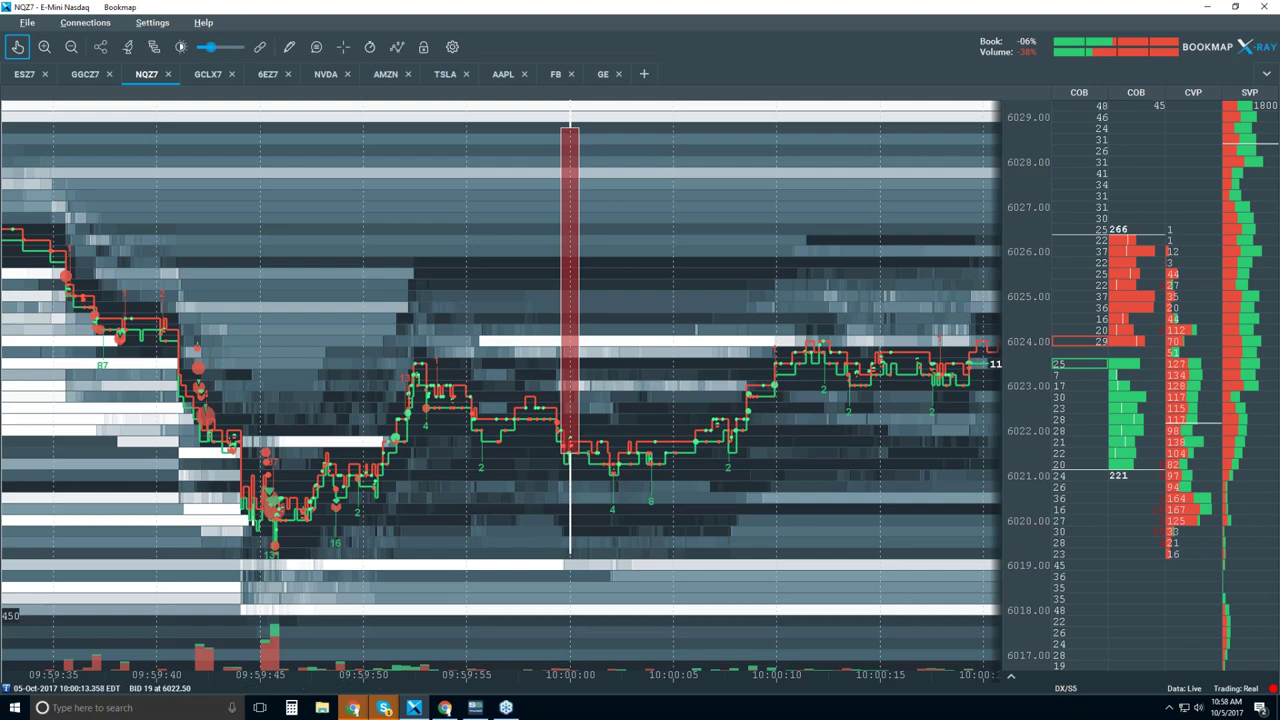
scroll(532, 430, down, 5)
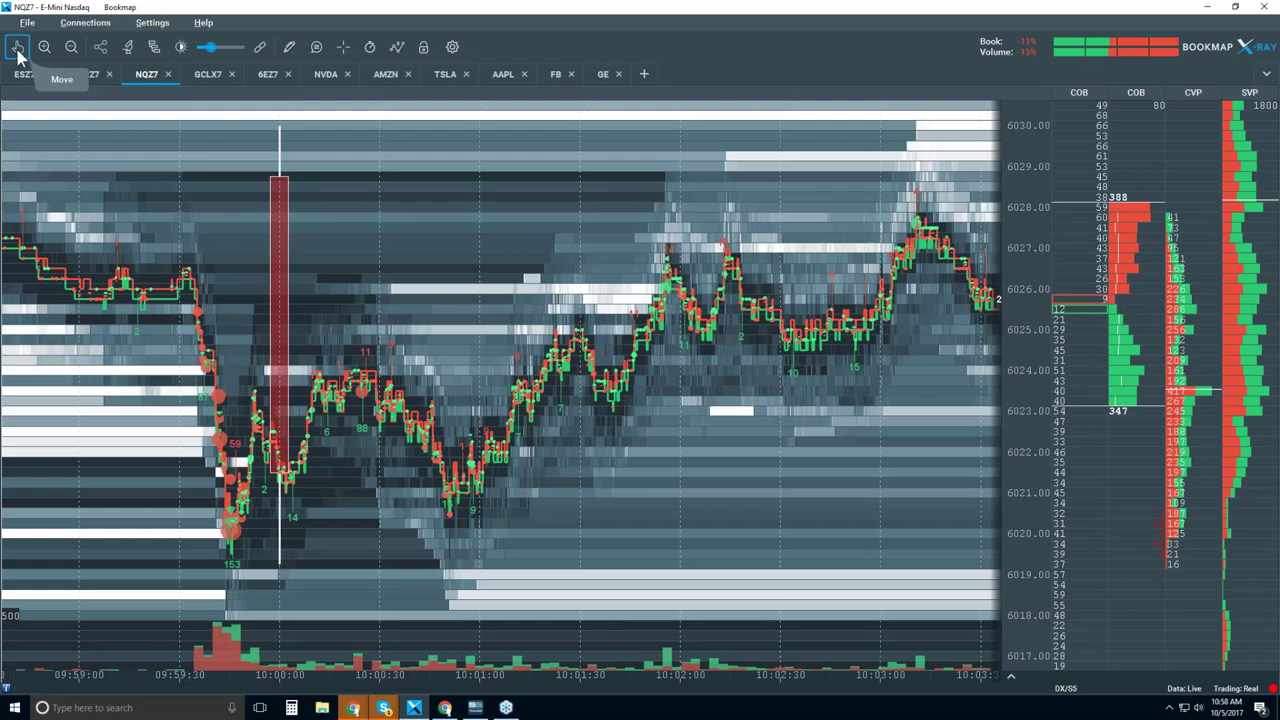
Return the chart to live price action and show the period from about 10:30 to 11:00.
click(17, 46)
scroll(346, 316, down, 5)
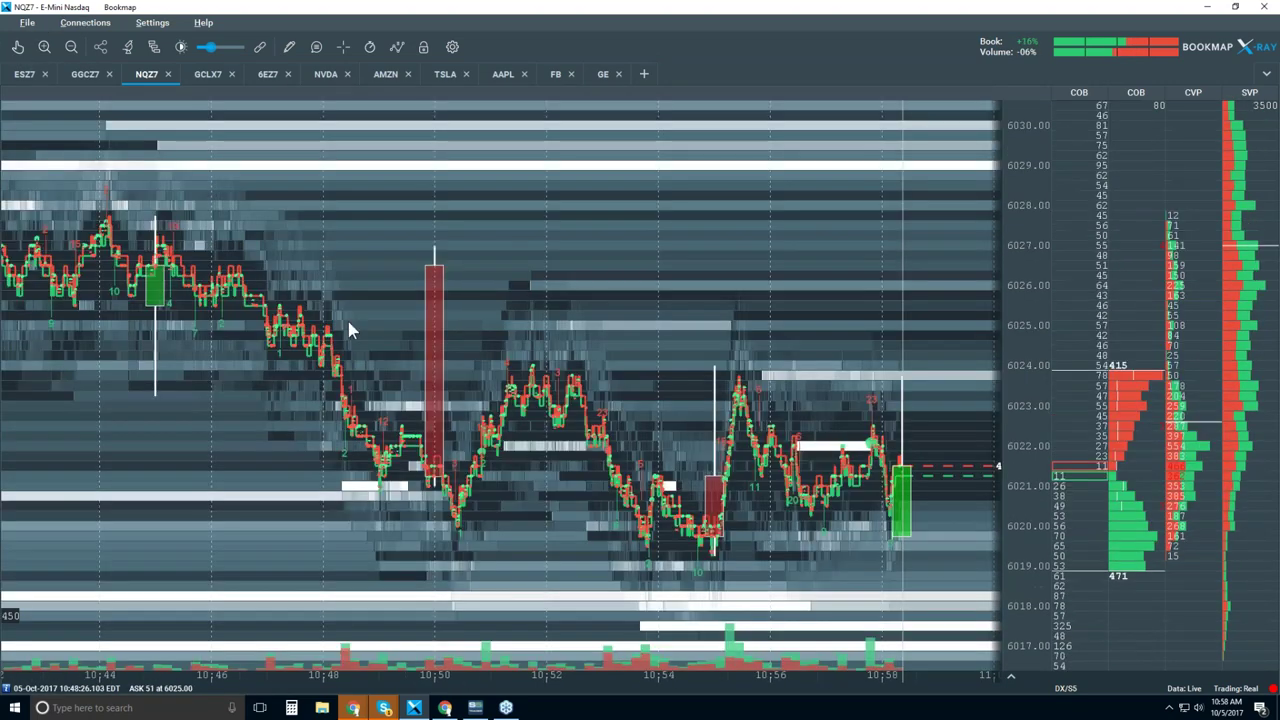
scroll(348, 321, down, 2)
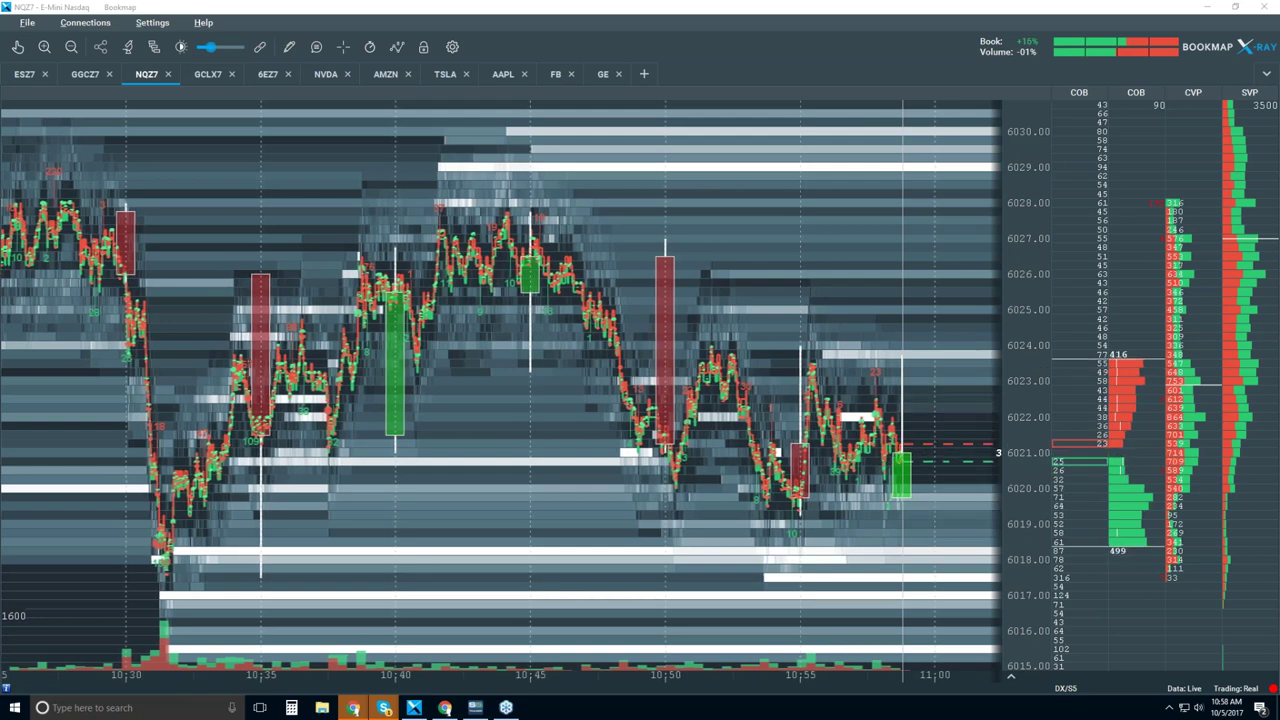
Insert a column beside the numeric COB column and set it to show cloud notes.
right_click(1081, 305)
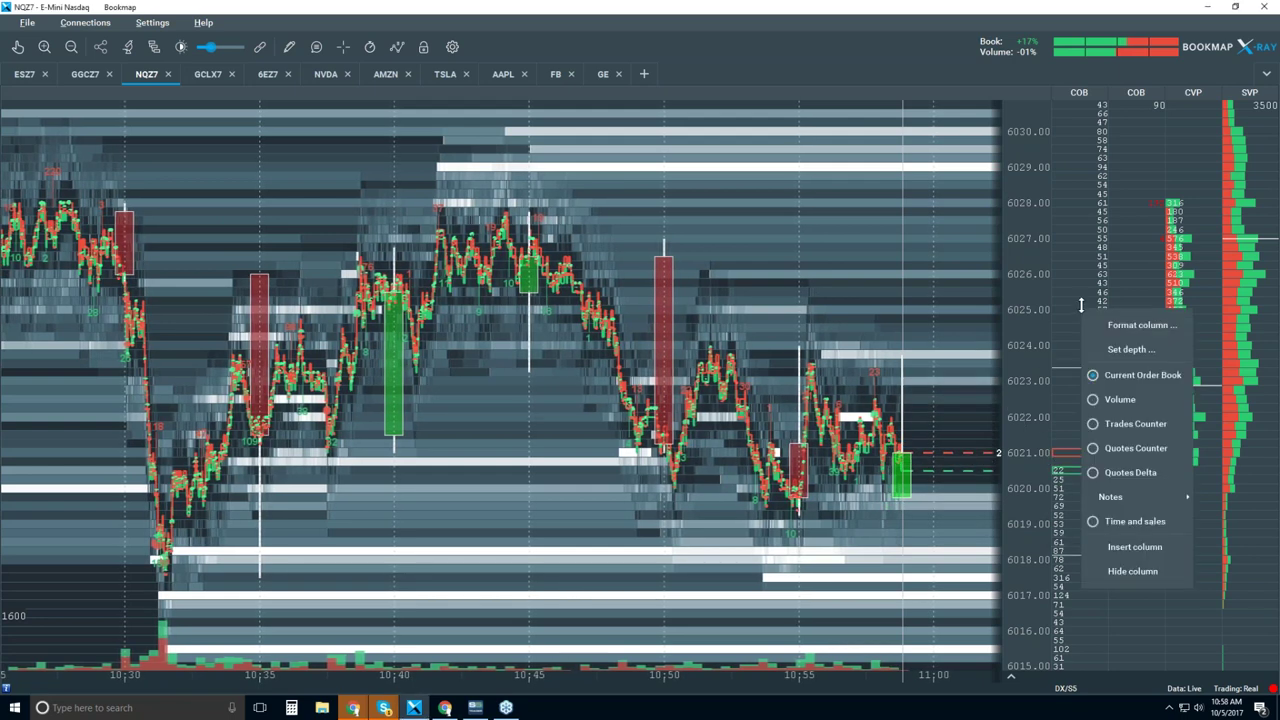
click(1135, 545)
right_click(1022, 329)
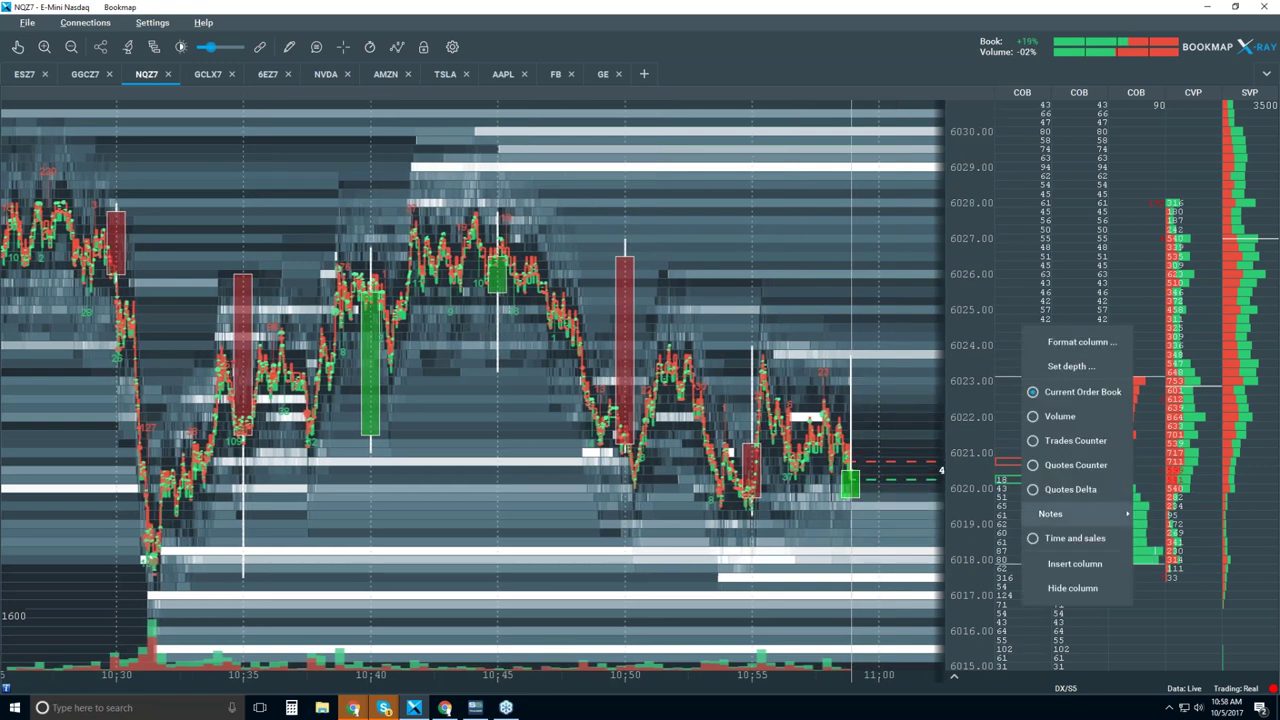
mouse_move(1110, 513)
click(1180, 541)
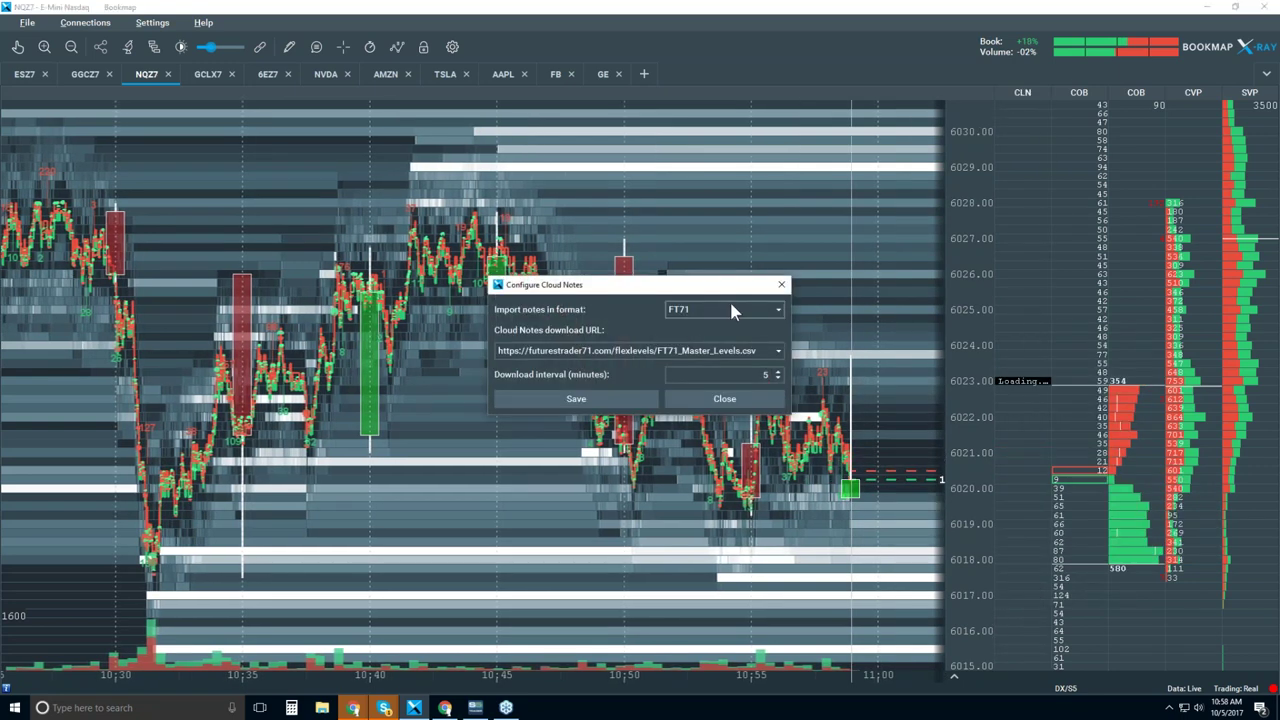
Set the import format of the cloud notes to Bookmap.
click(777, 309)
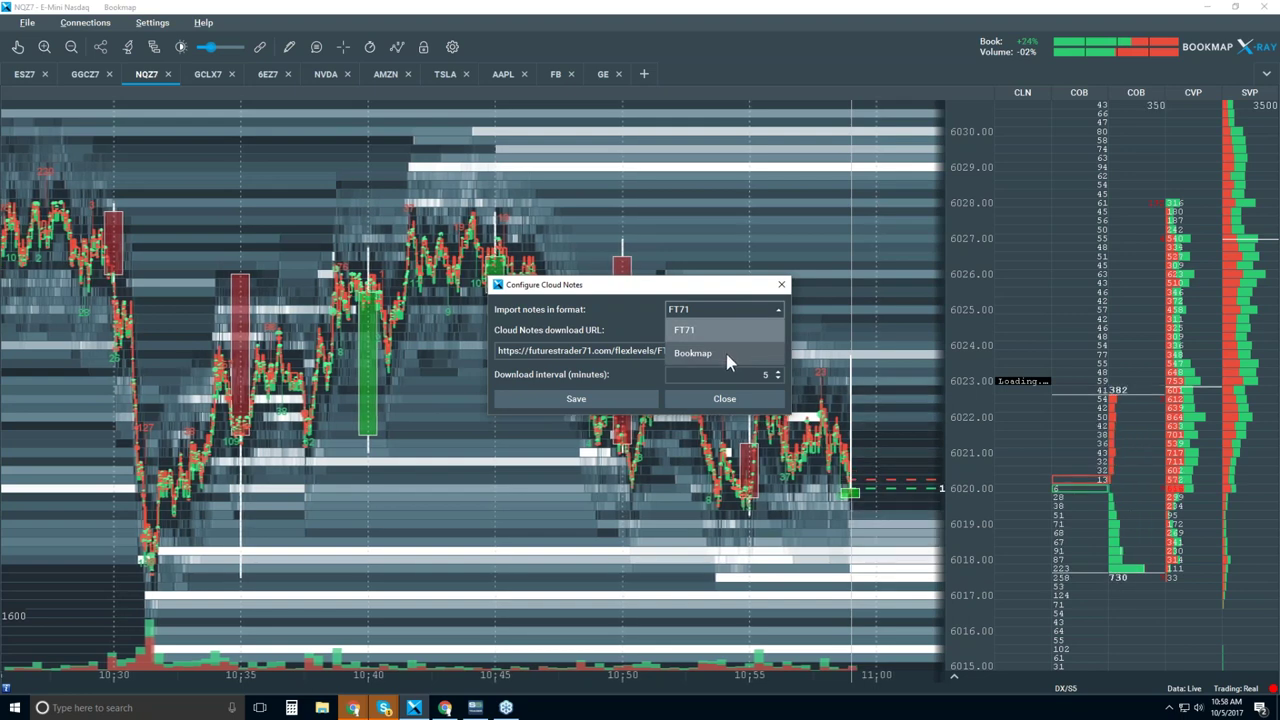
click(659, 334)
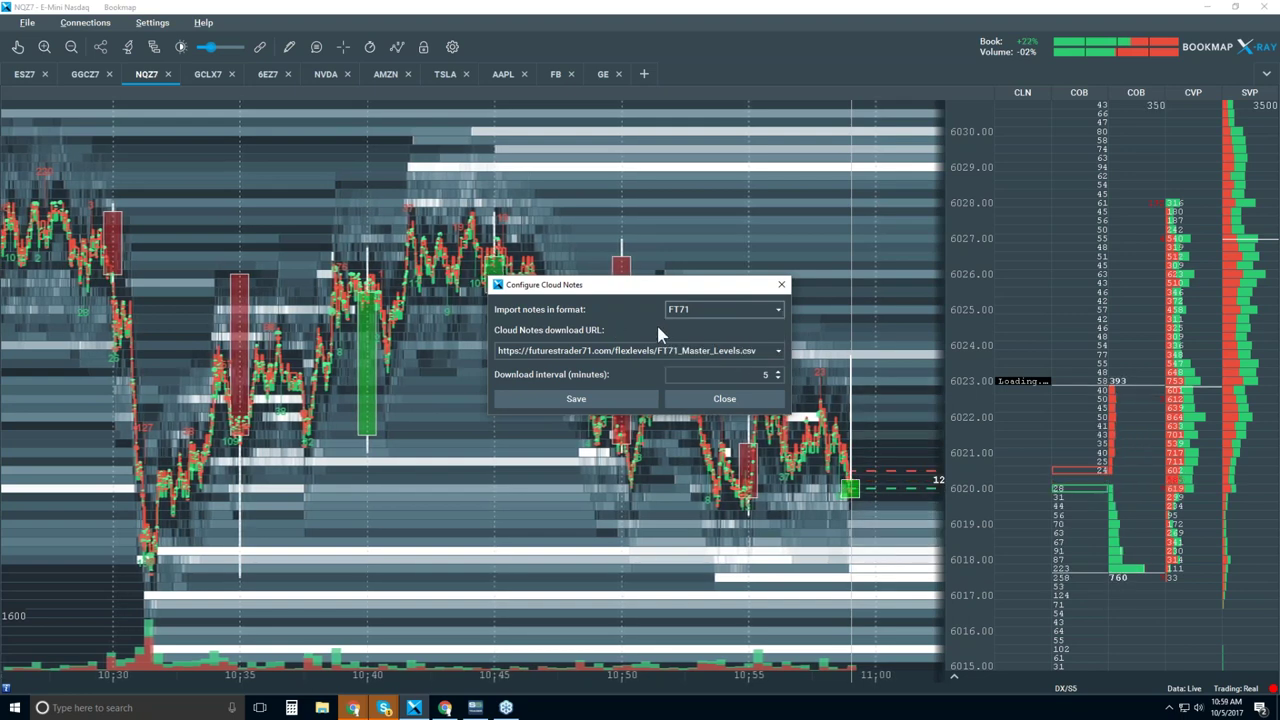
click(749, 312)
click(744, 347)
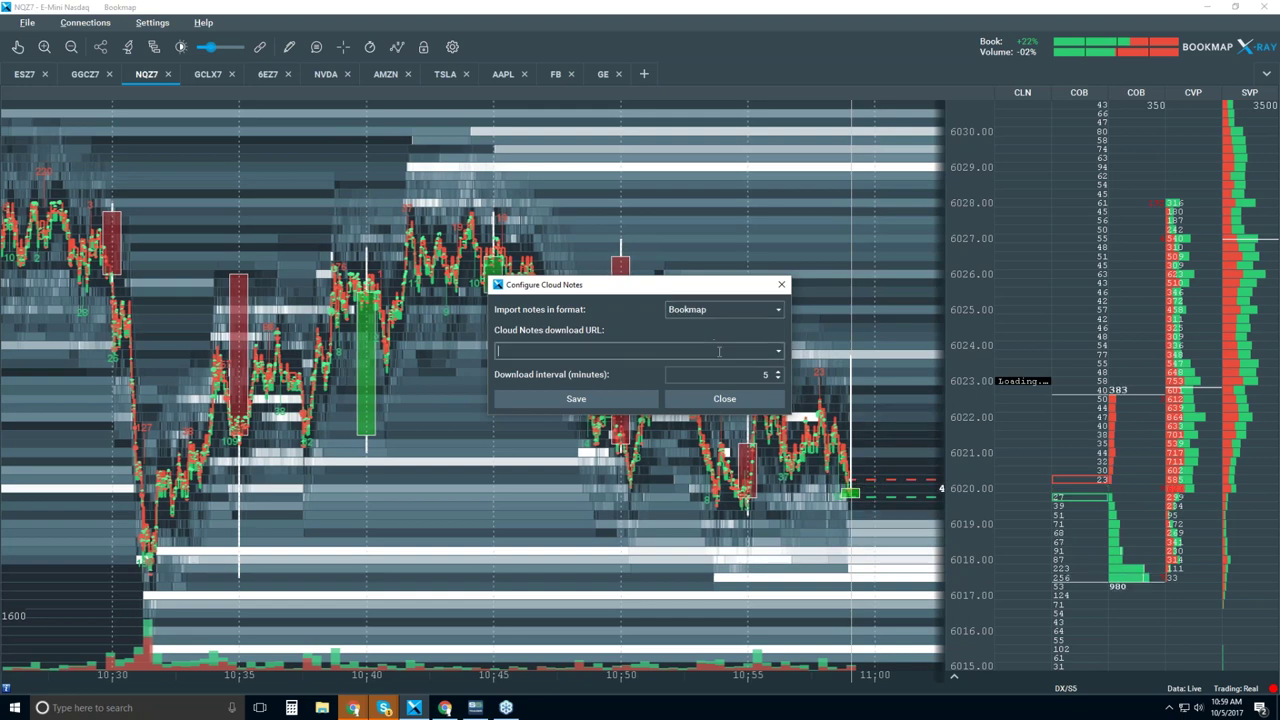
text(http://trading-marketprofile.com/wp/indicateurs-gratuits/)
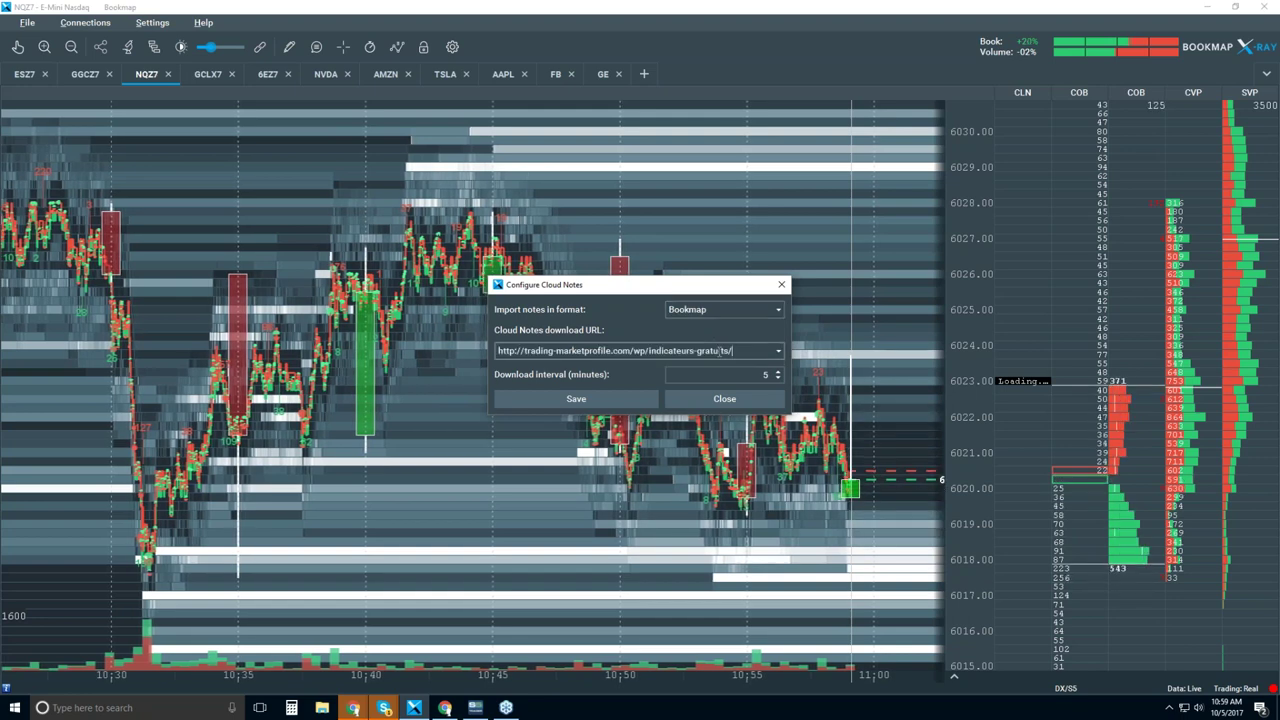
text(http://trading-marketprofile.com/wp/indicateurs-gratuits/)
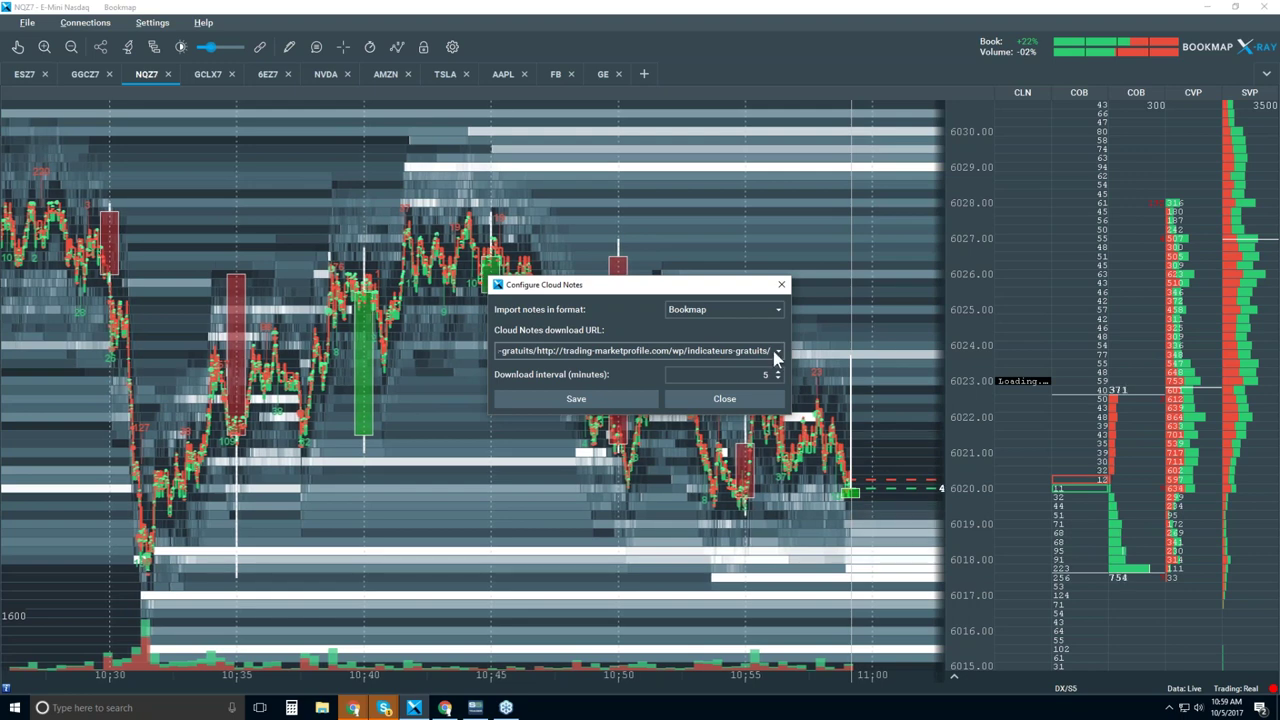
key(ctrl+a)
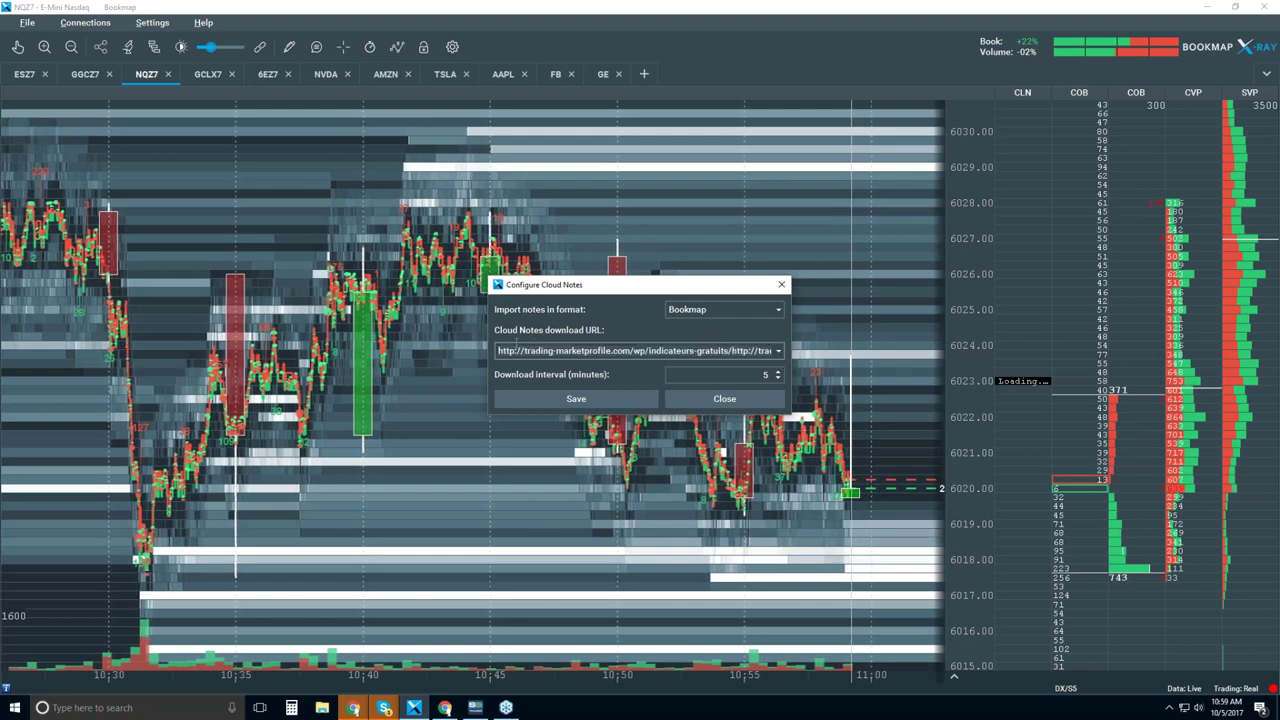
key(BackSpace)
text(http://trading-marketprofile.com/wp/indicateurs-gratuits/)
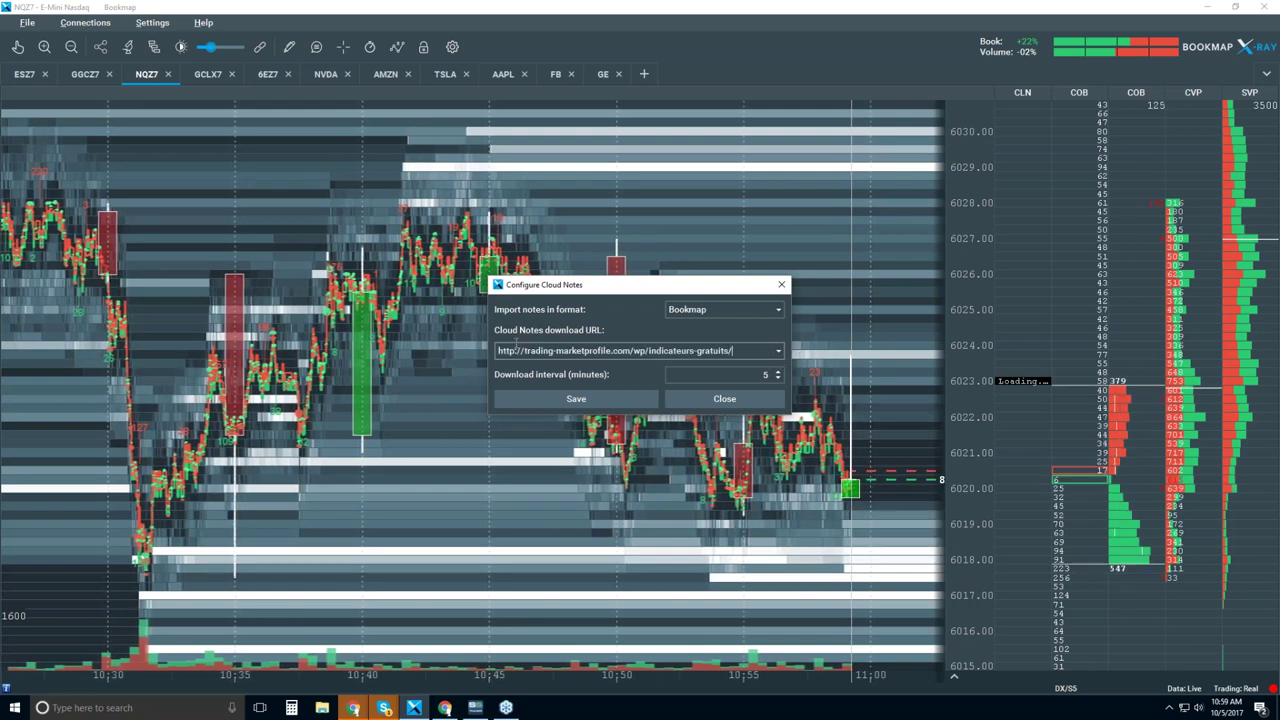
click(645, 399)
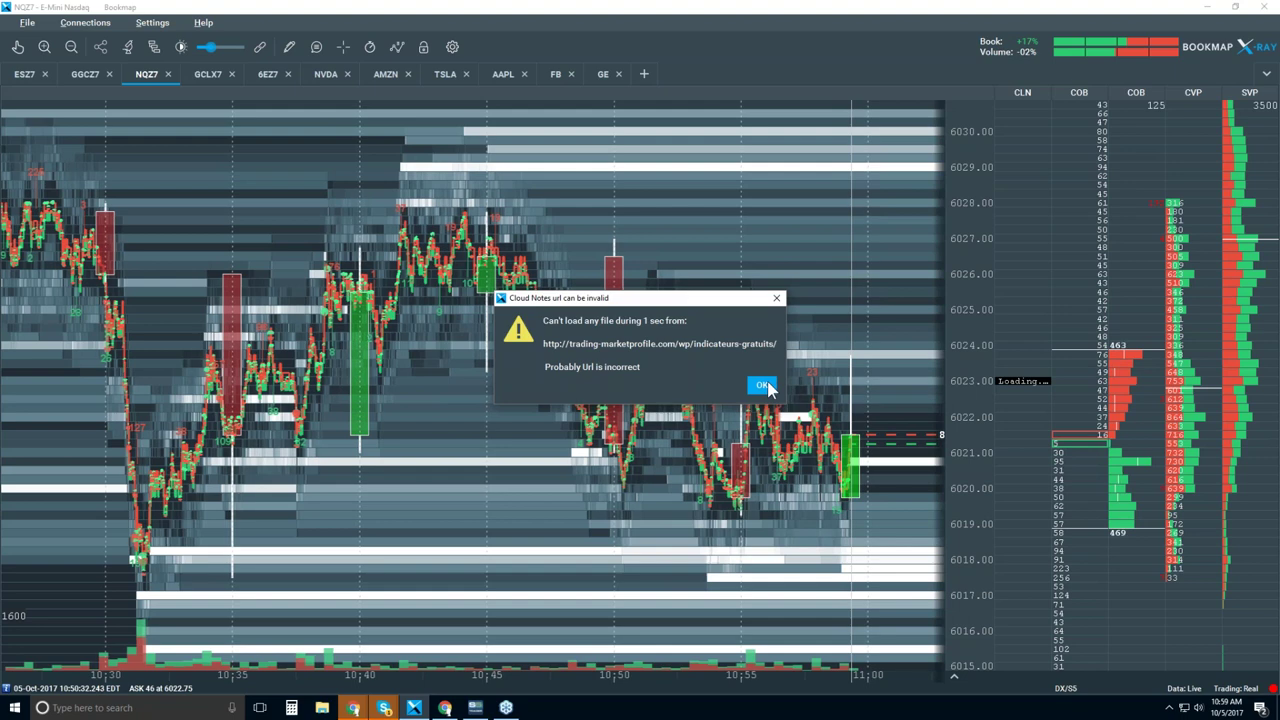
click(763, 385)
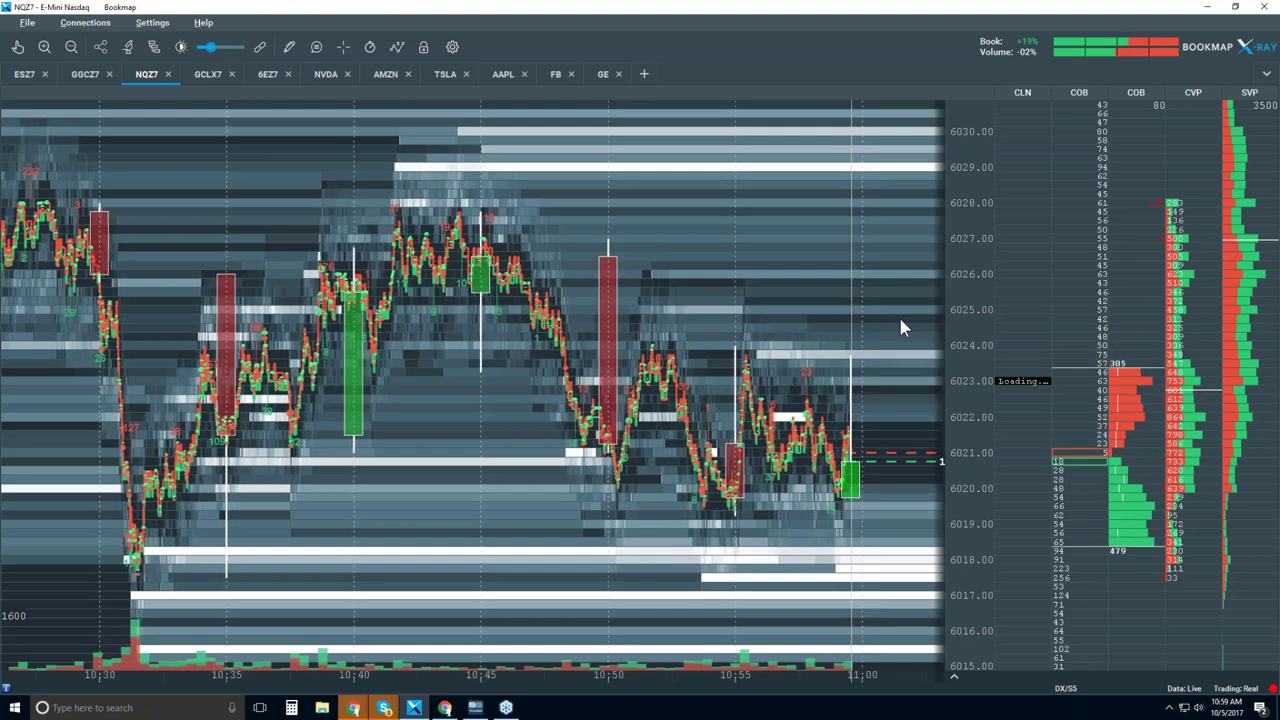
Switch to the hand tool and examine the large volume dot at 6022.00 near 10:57:49 at millisecond scale.
click(17, 47)
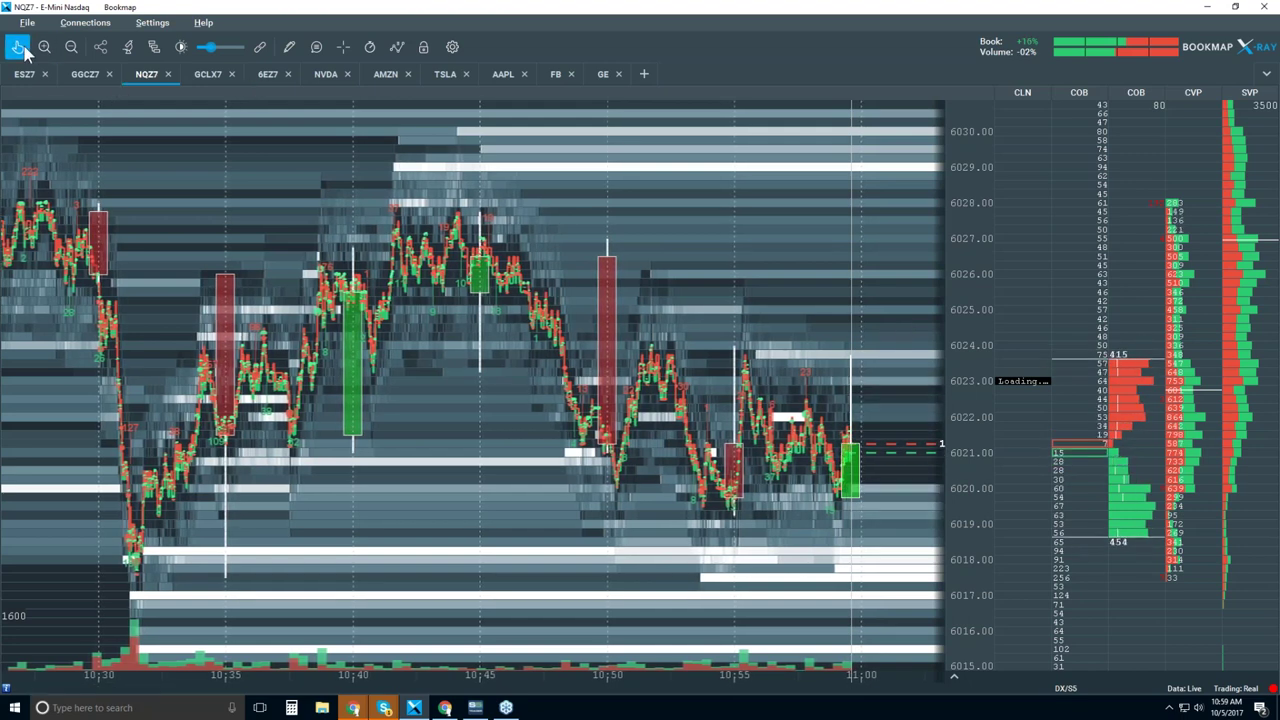
scroll(797, 440, up, 5)
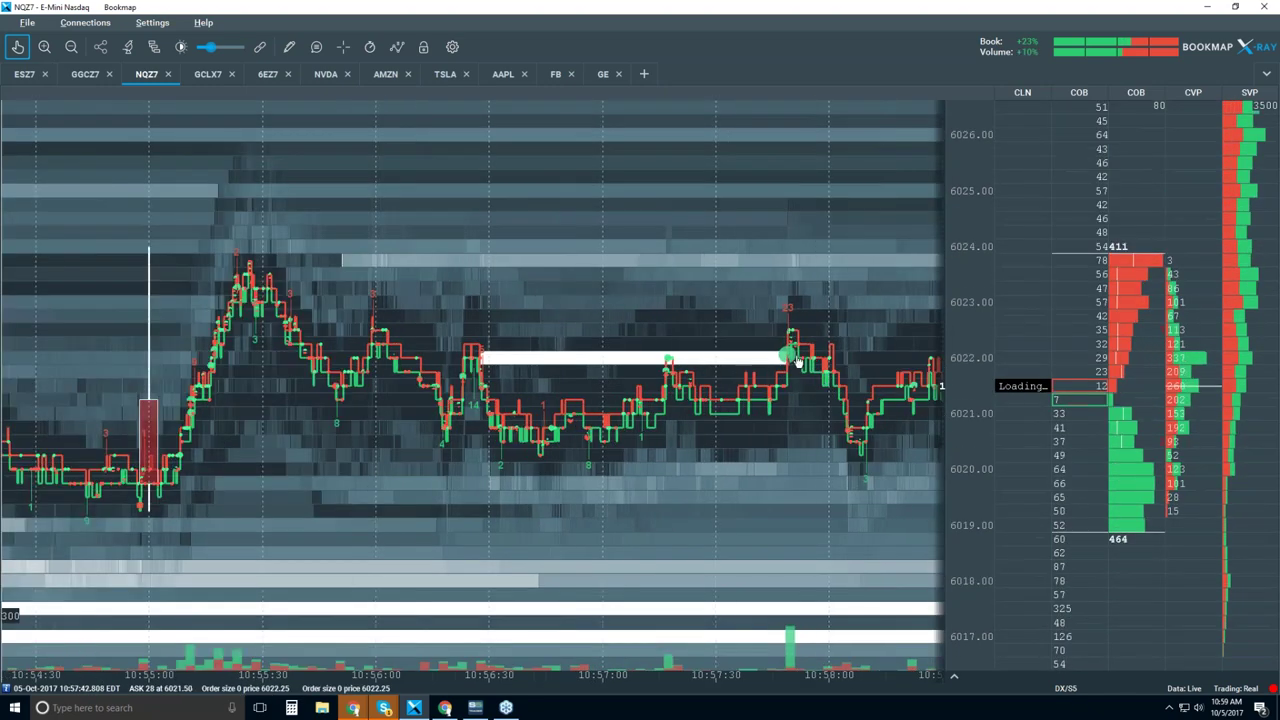
scroll(808, 375, up, 10)
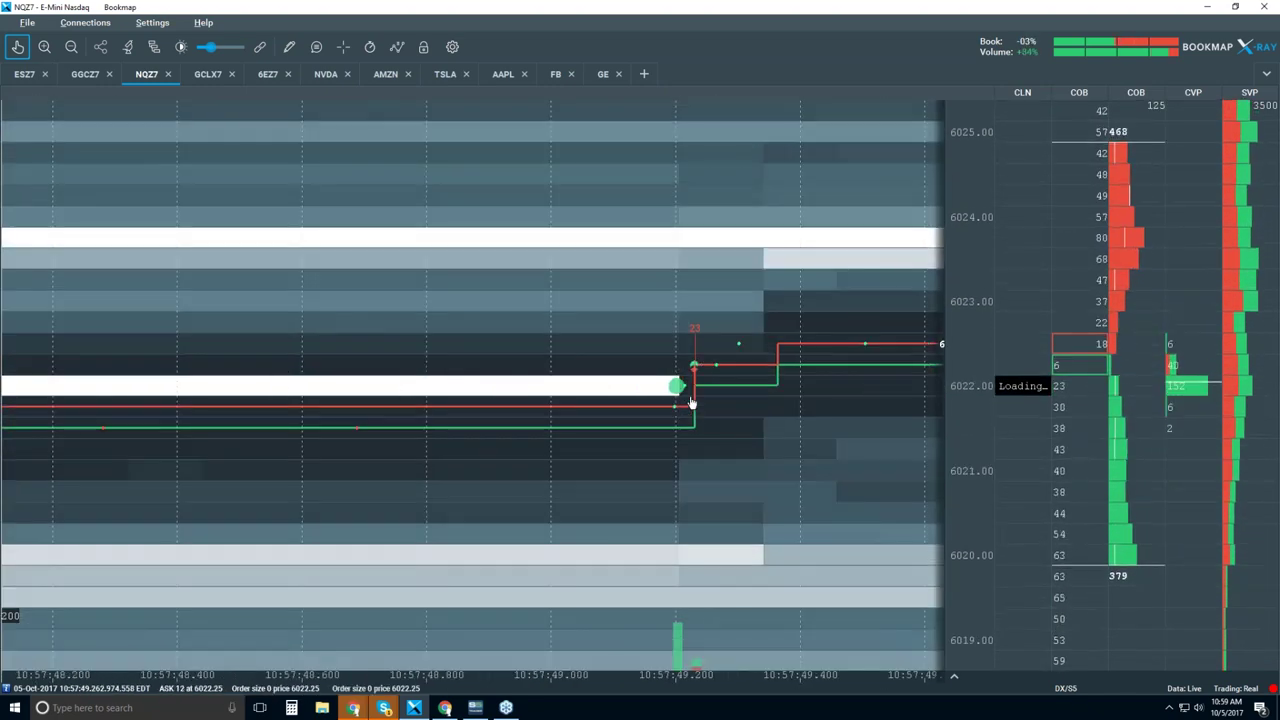
scroll(667, 398, up, 3)
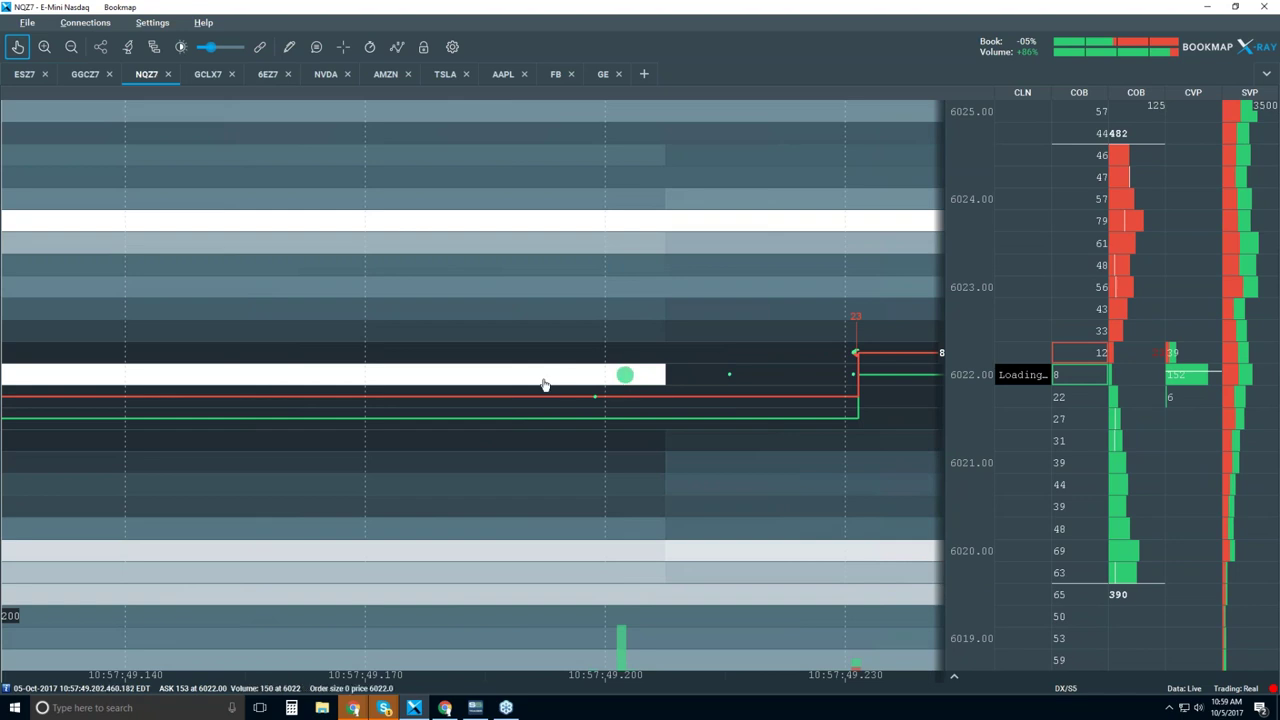
Turn on data tooltips and read the time, ask size and traded volume at the 6022.00 volume dot.
click(316, 47)
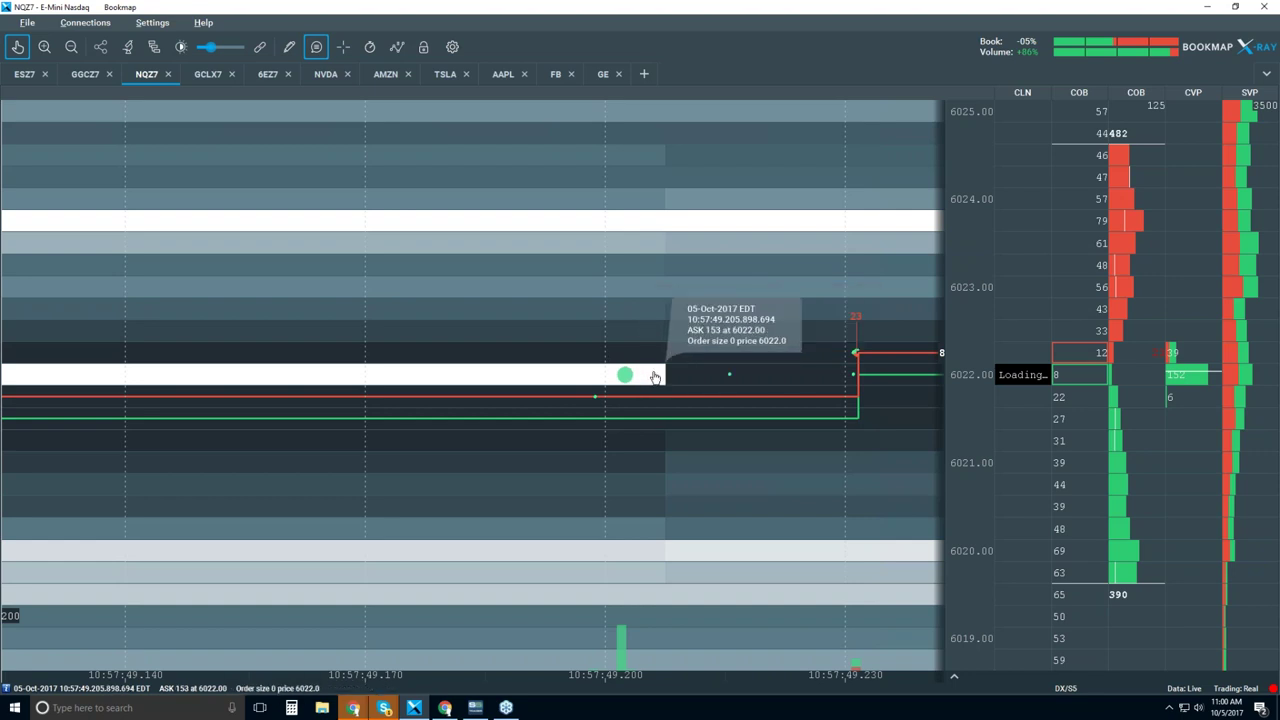
scroll(655, 377, up, 5)
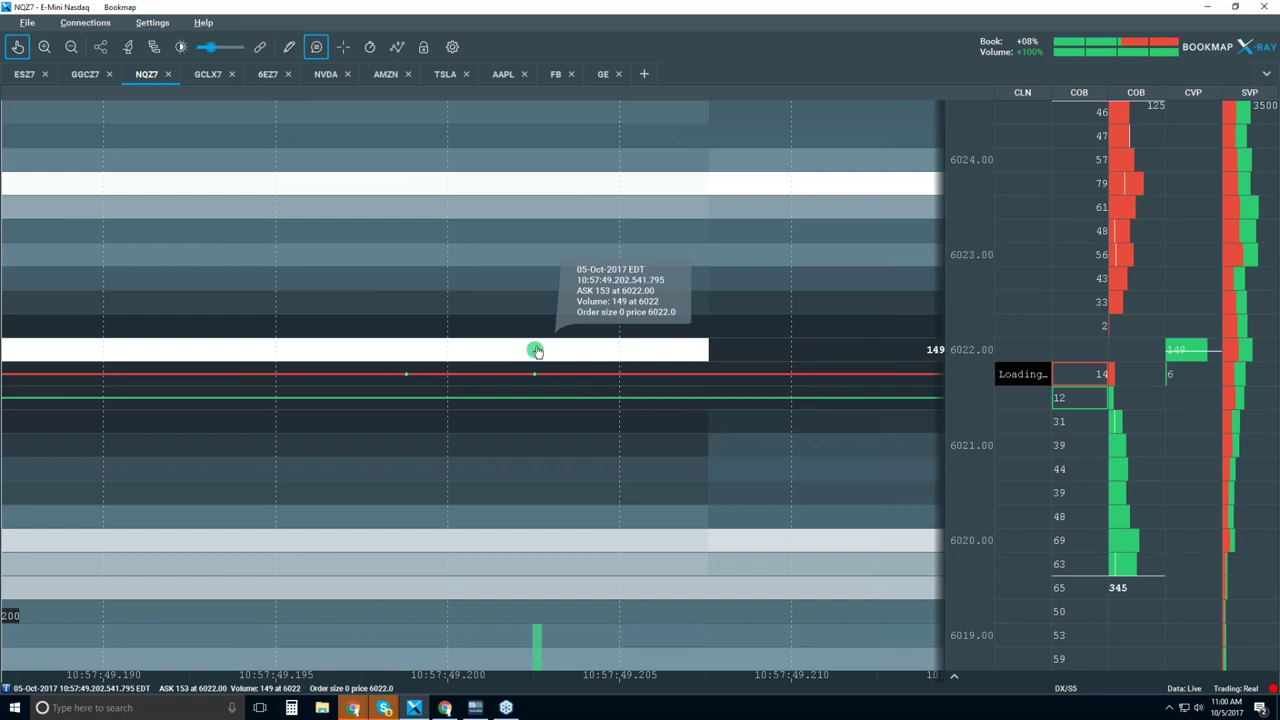
scroll(536, 350, down, 5)
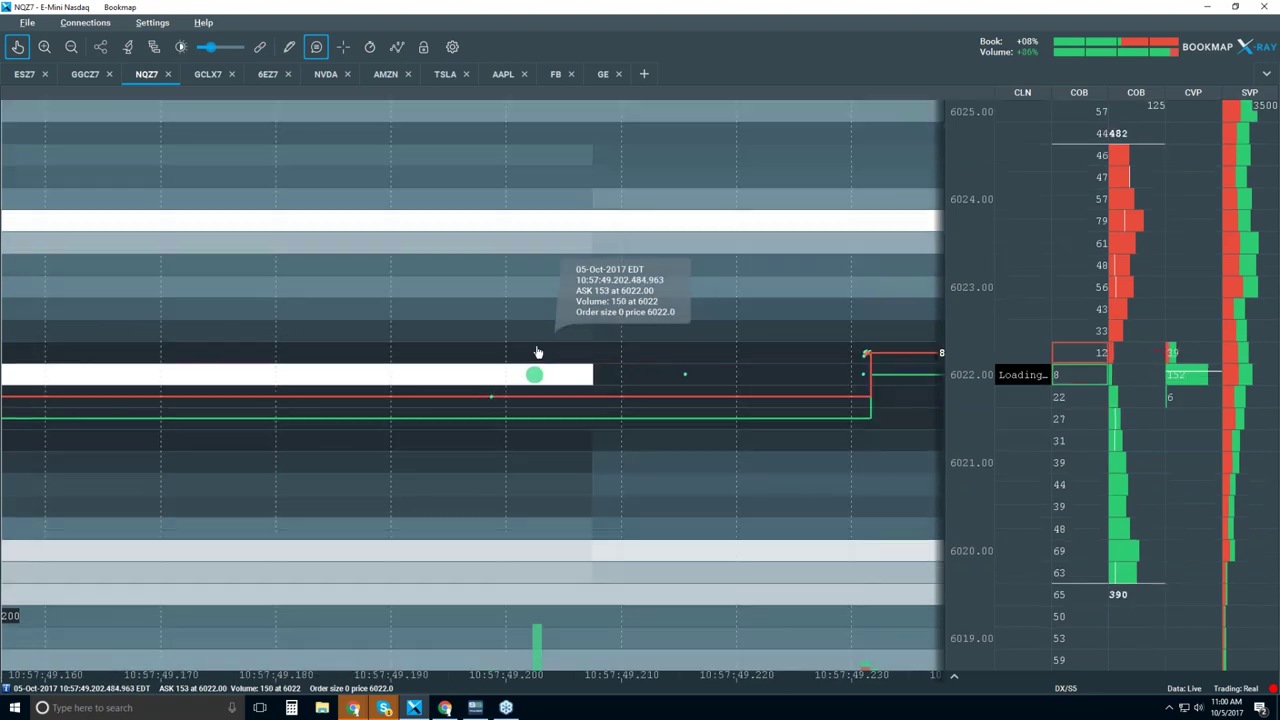
scroll(537, 352, down, 2)
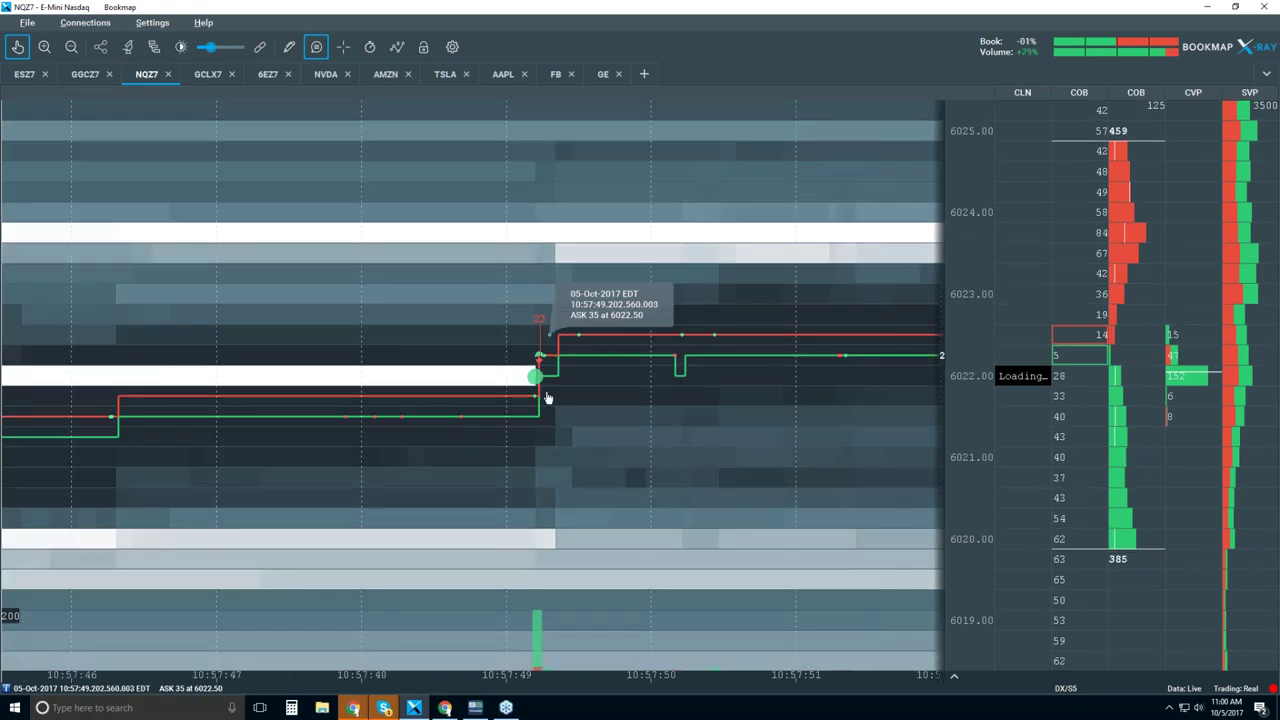
scroll(604, 391, down, 4)
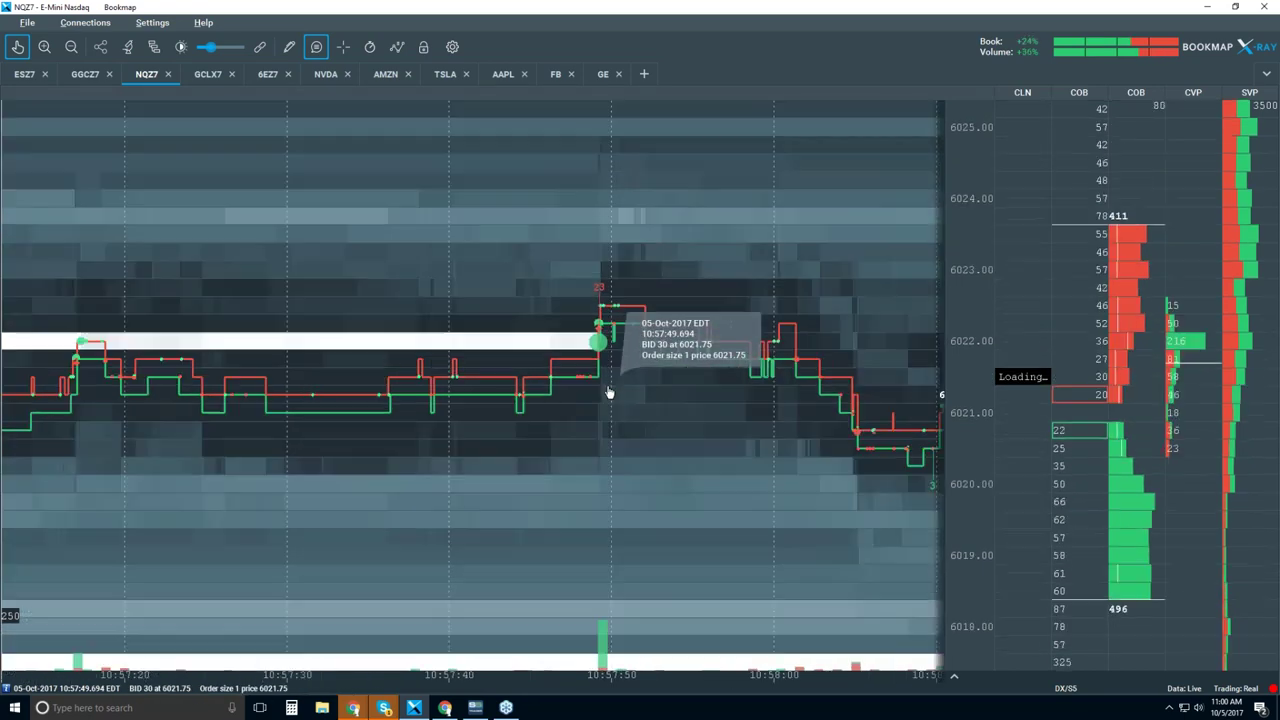
scroll(607, 391, down, 4)
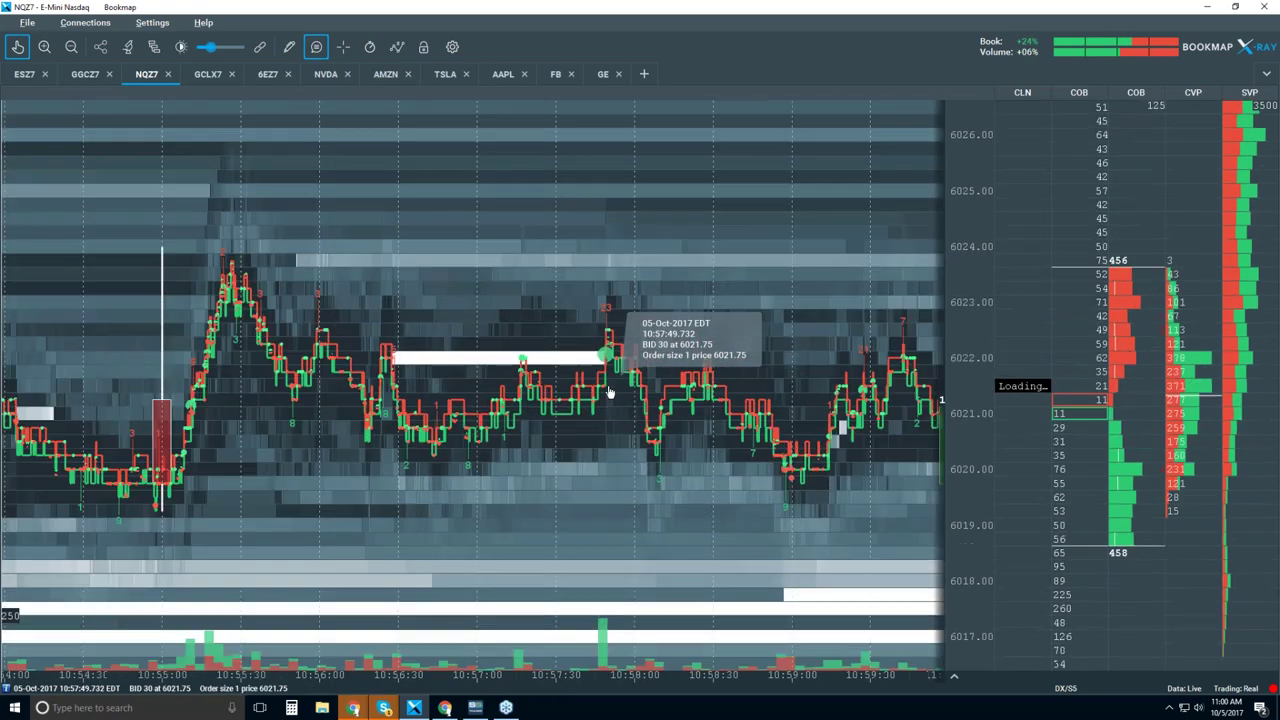
Examine the earlier price touch of the 6022.00 liquidity band around 10:57:17 and the orders resting there.
scroll(580, 382, up, 2)
scroll(549, 372, up, 2)
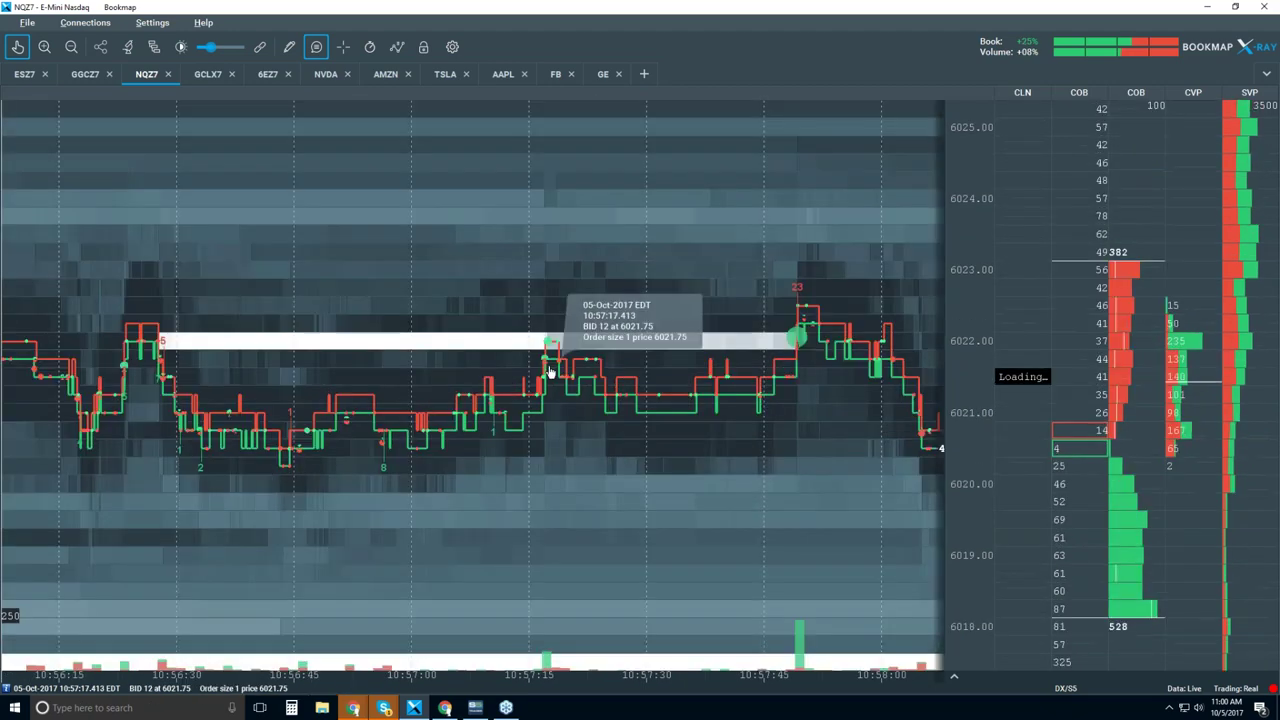
scroll(552, 358, up, 3)
scroll(560, 340, up, 3)
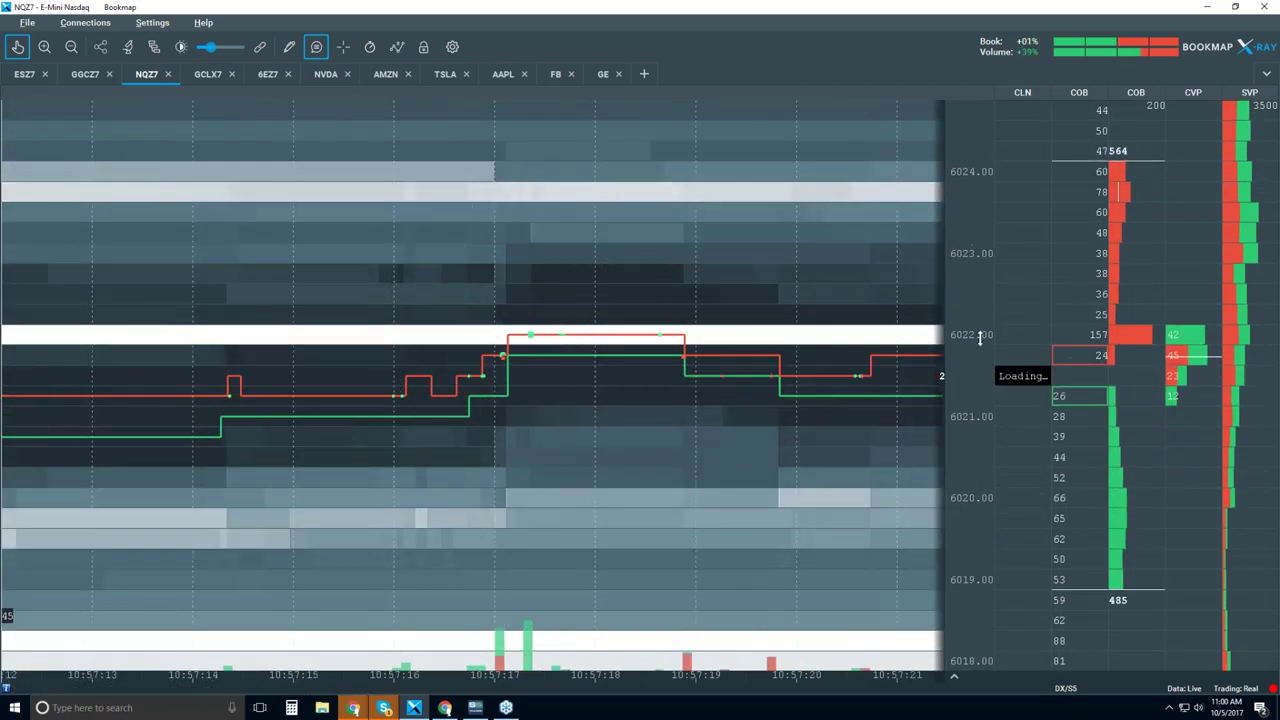
scroll(713, 354, down, 8)
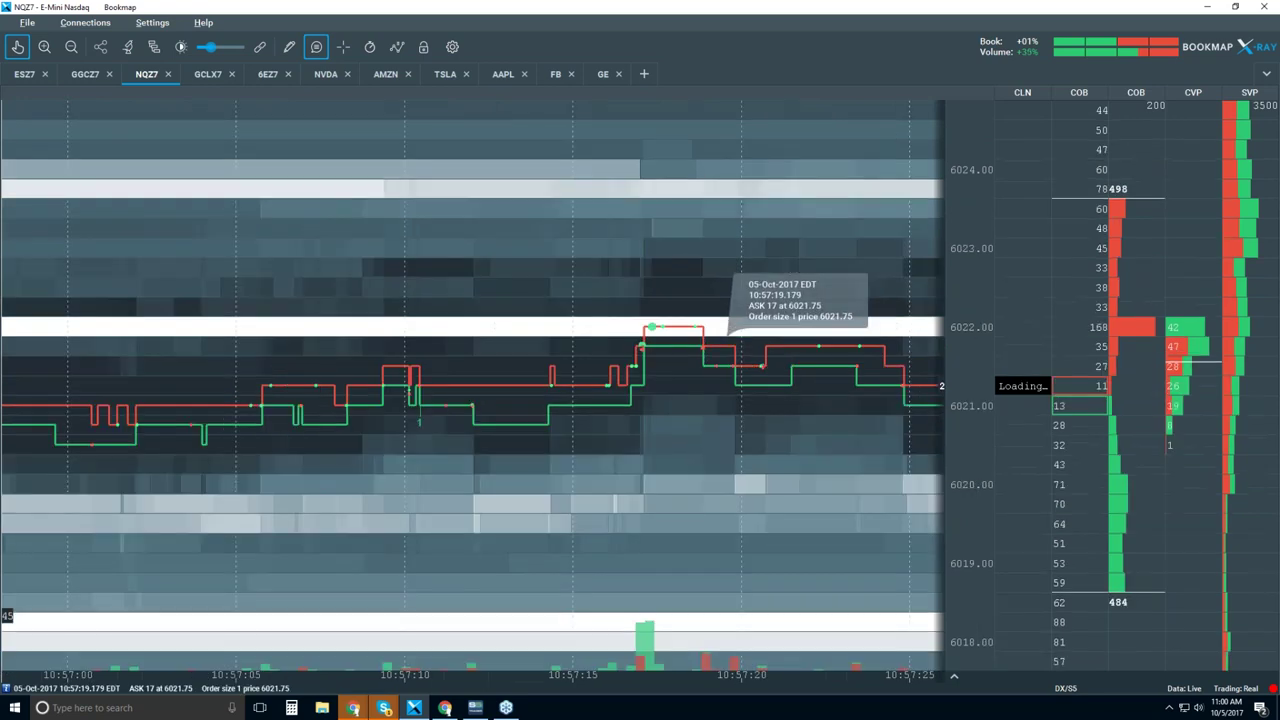
scroll(713, 354, down, 3)
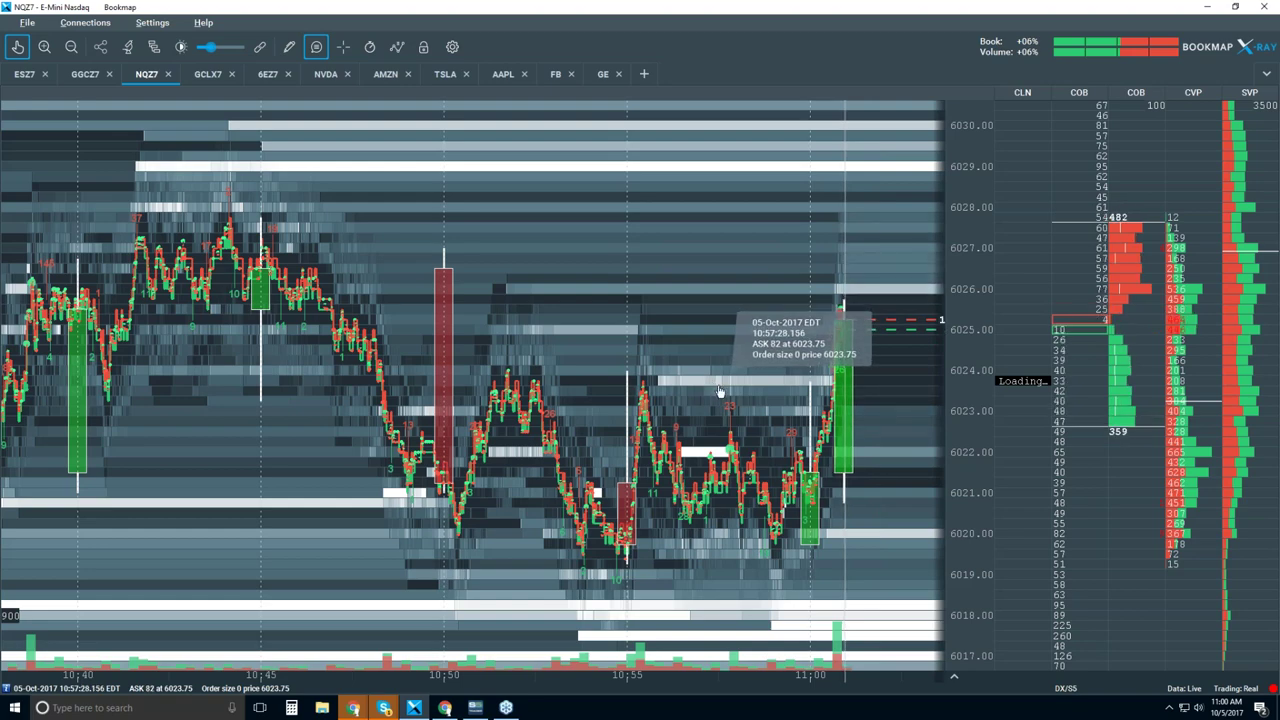
Examine the bid liquidity at 6021.50 and the sell trades hitting it around 10:49:50.
scroll(445, 458, up, 4)
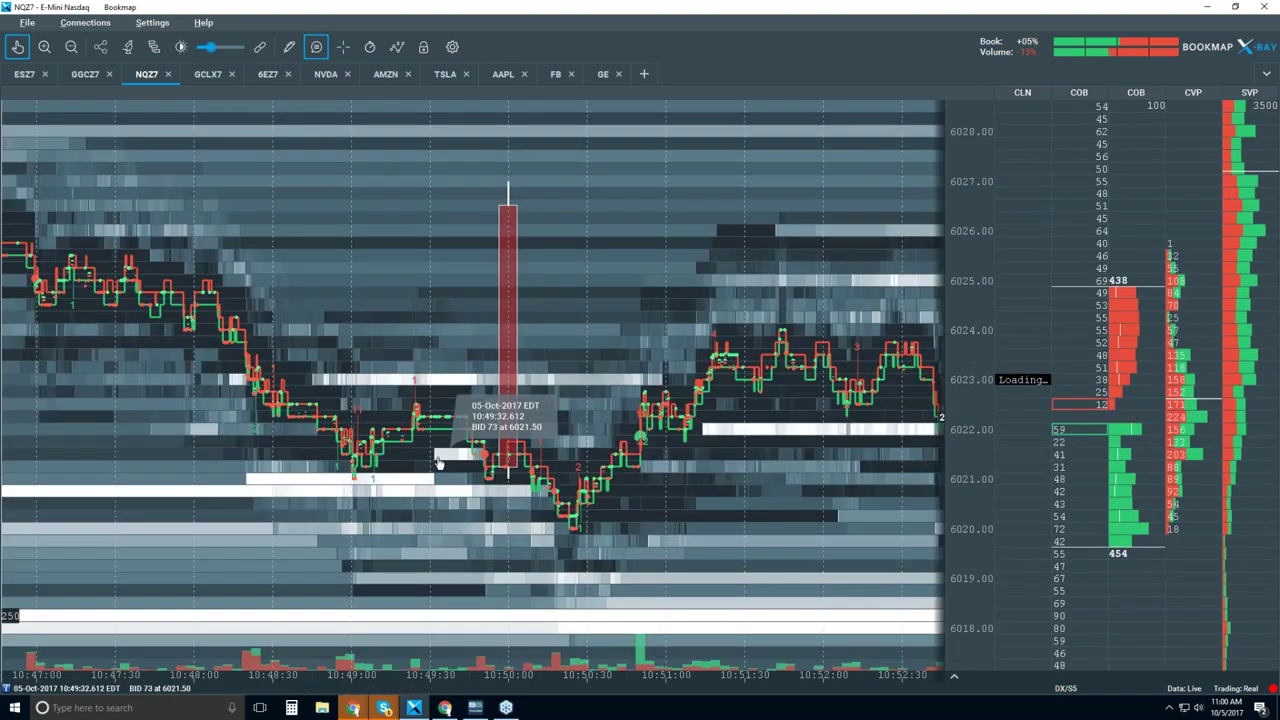
scroll(438, 462, up, 2)
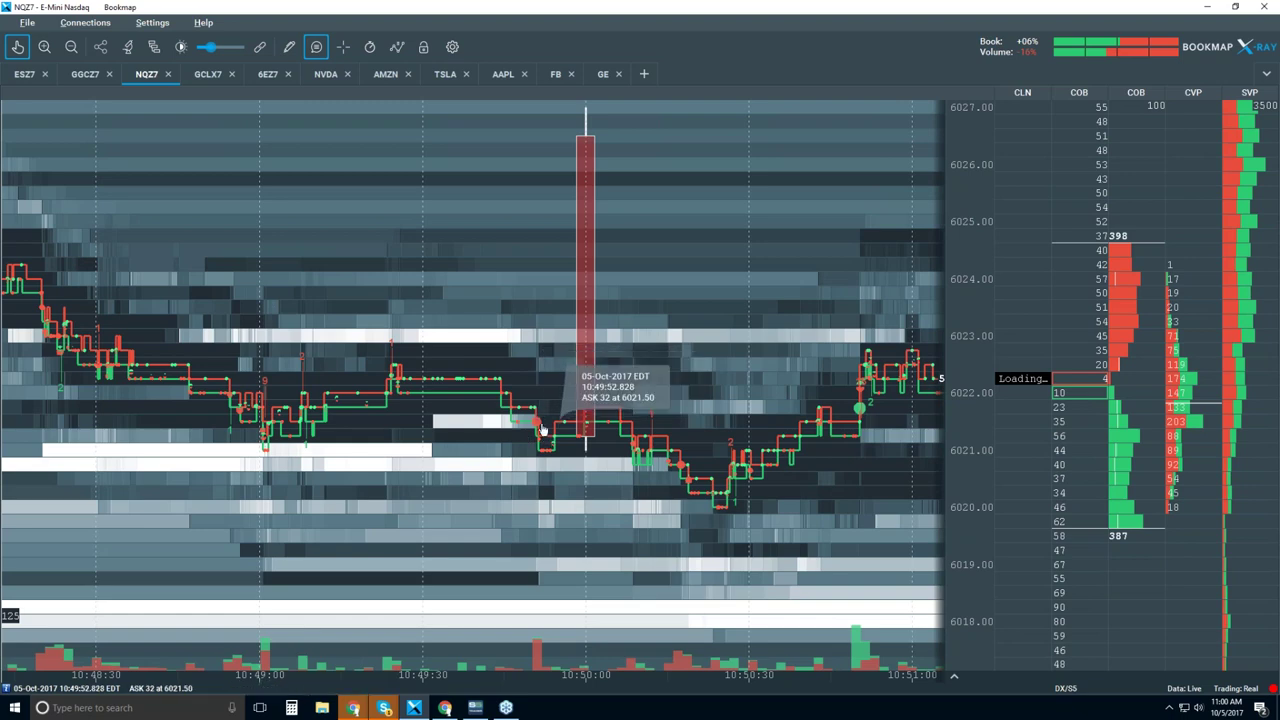
scroll(543, 424, up, 6)
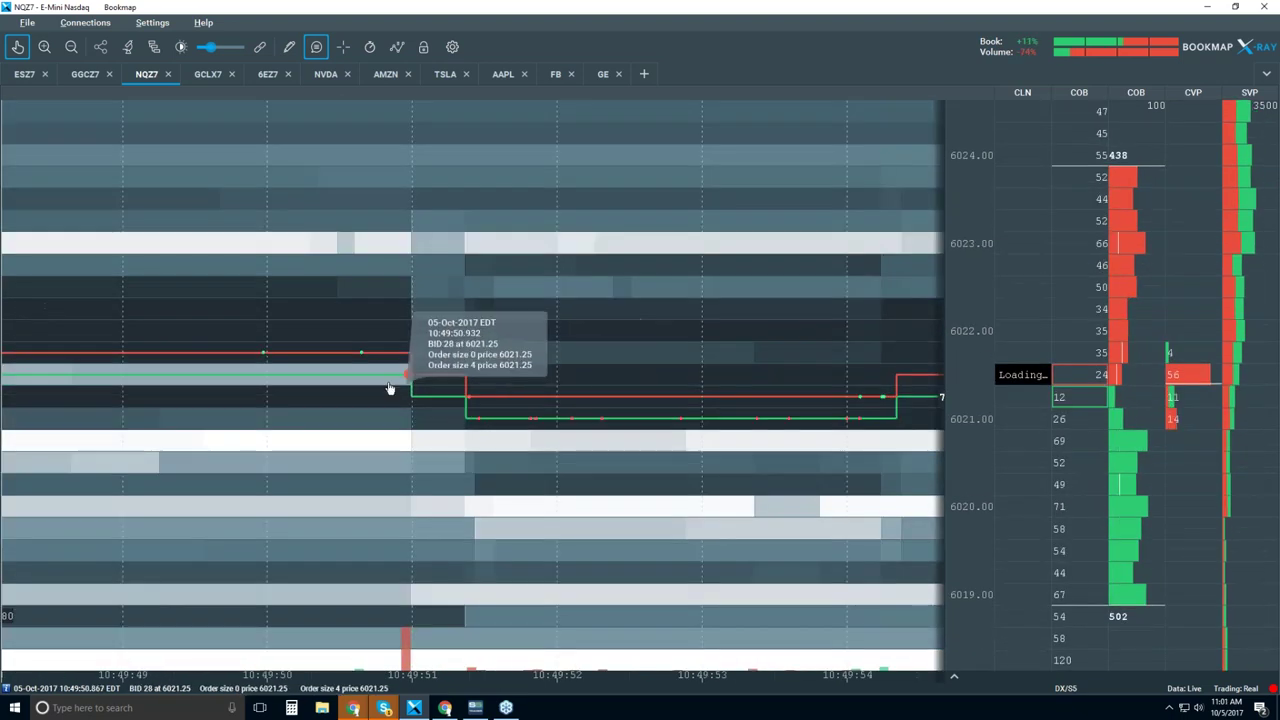
scroll(370, 390, up, 4)
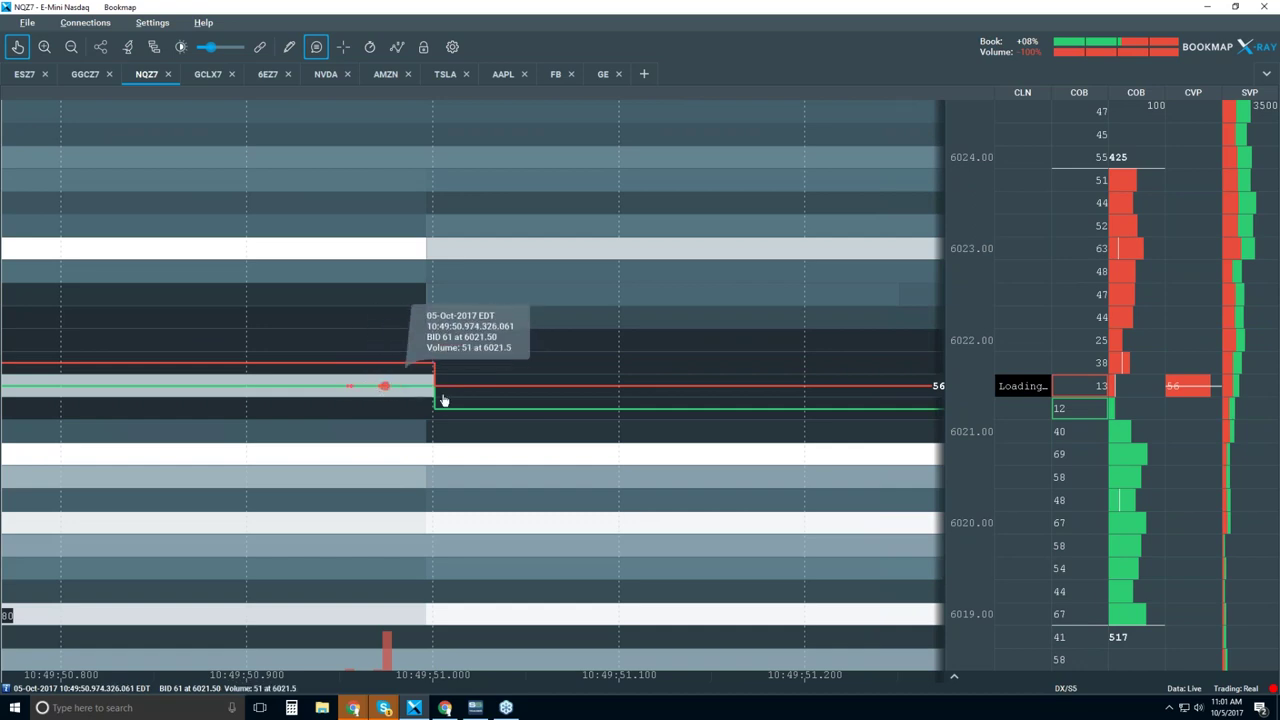
scroll(421, 392, down, 4)
scroll(421, 397, down, 5)
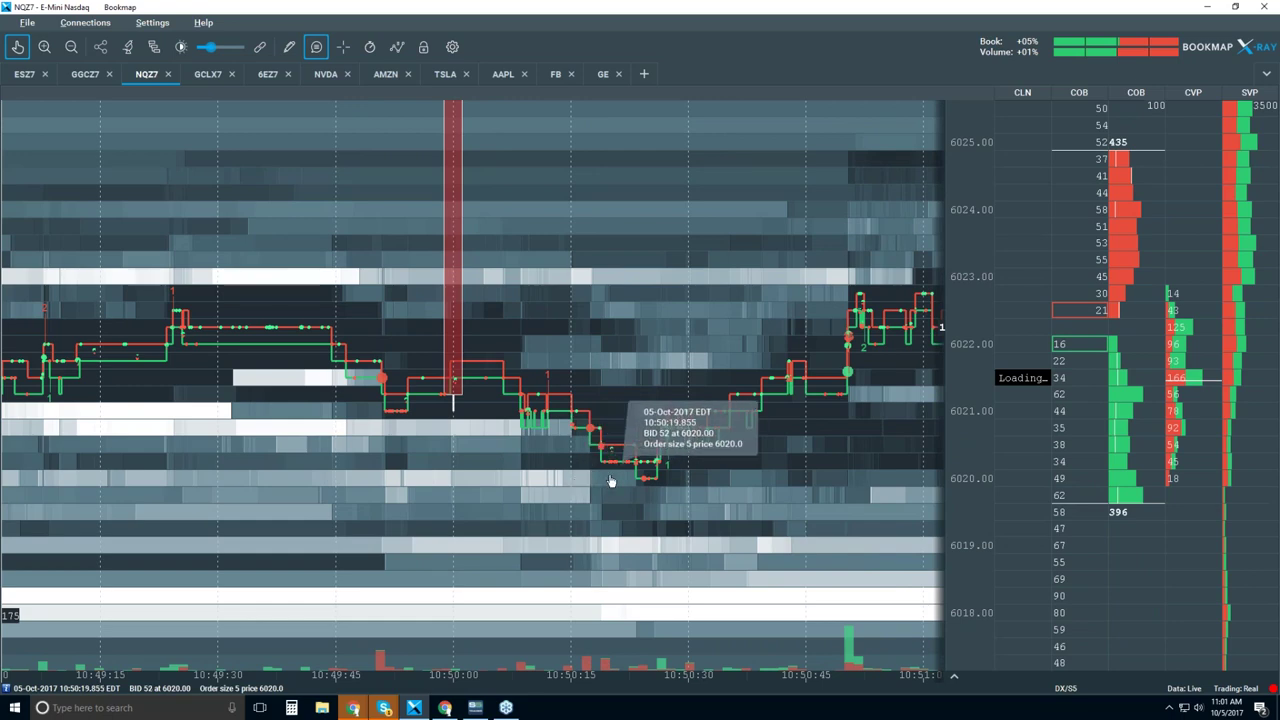
Examine the selling toward 6020.00 between 10:50:14 and 10:50:26 within the wider 10:15 to 11:00 price action.
scroll(610, 481, up, 5)
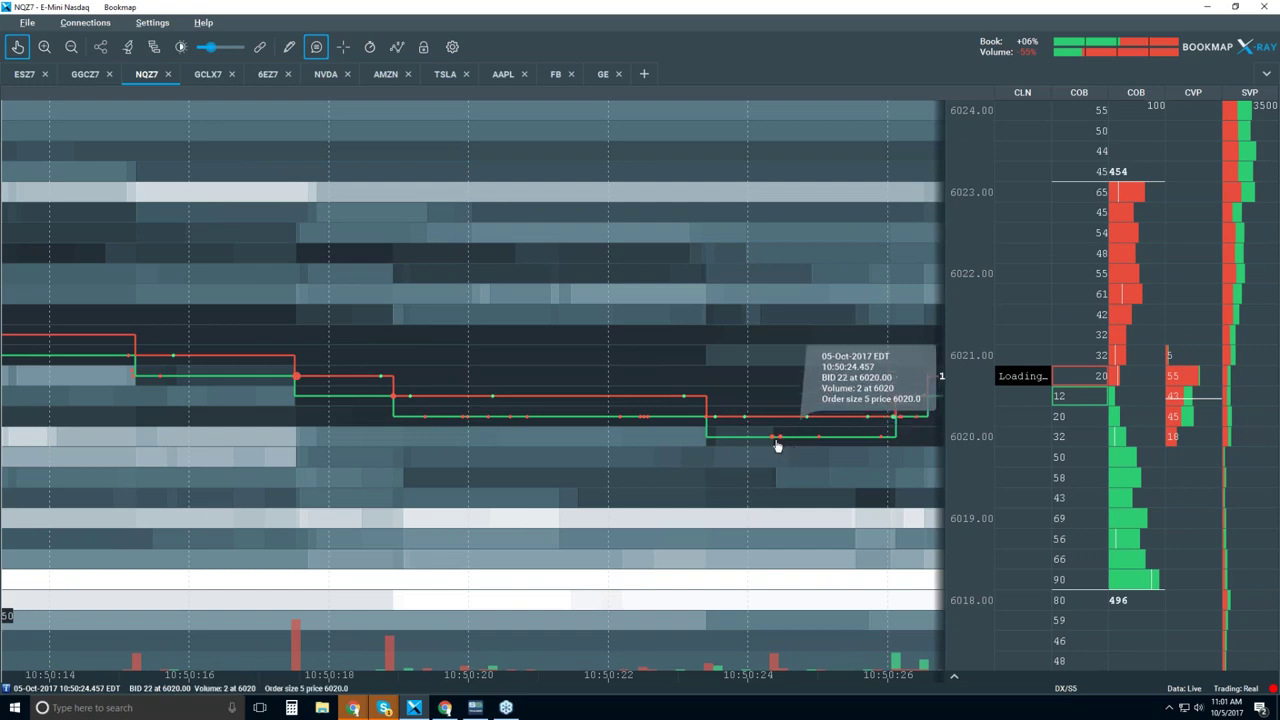
scroll(777, 449, down, 4)
scroll(691, 473, down, 2)
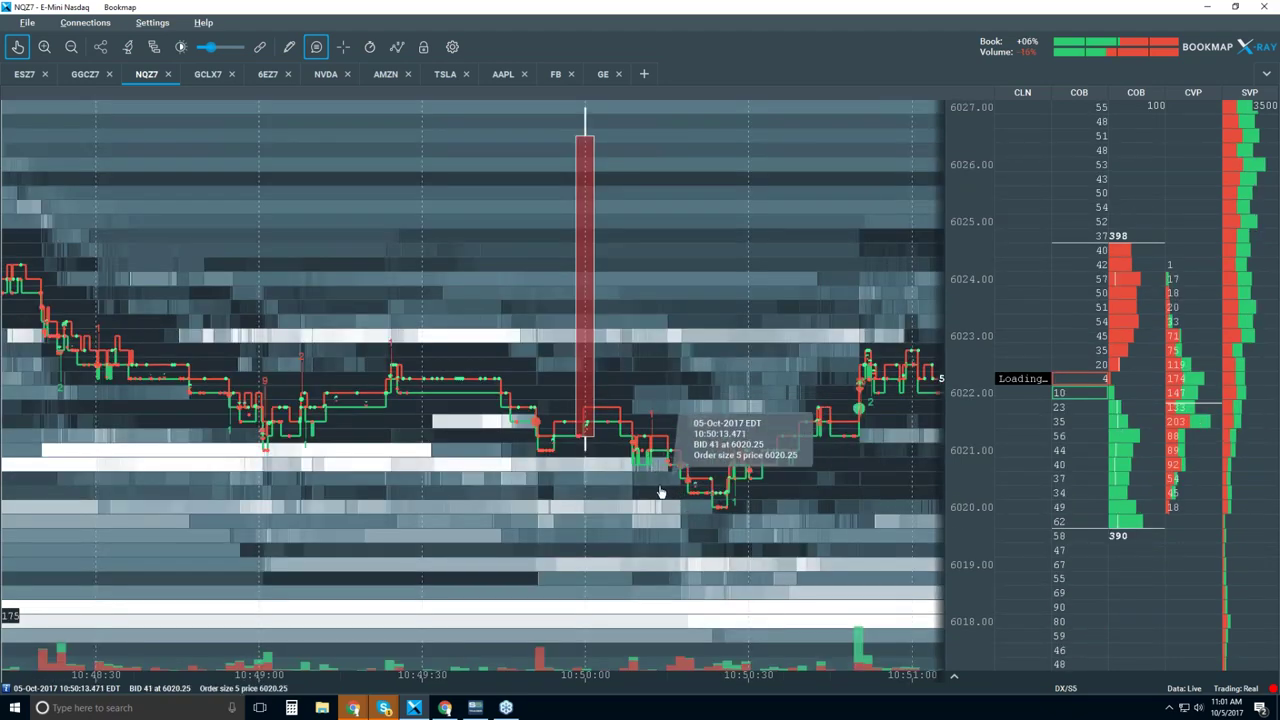
scroll(689, 510, down, 5)
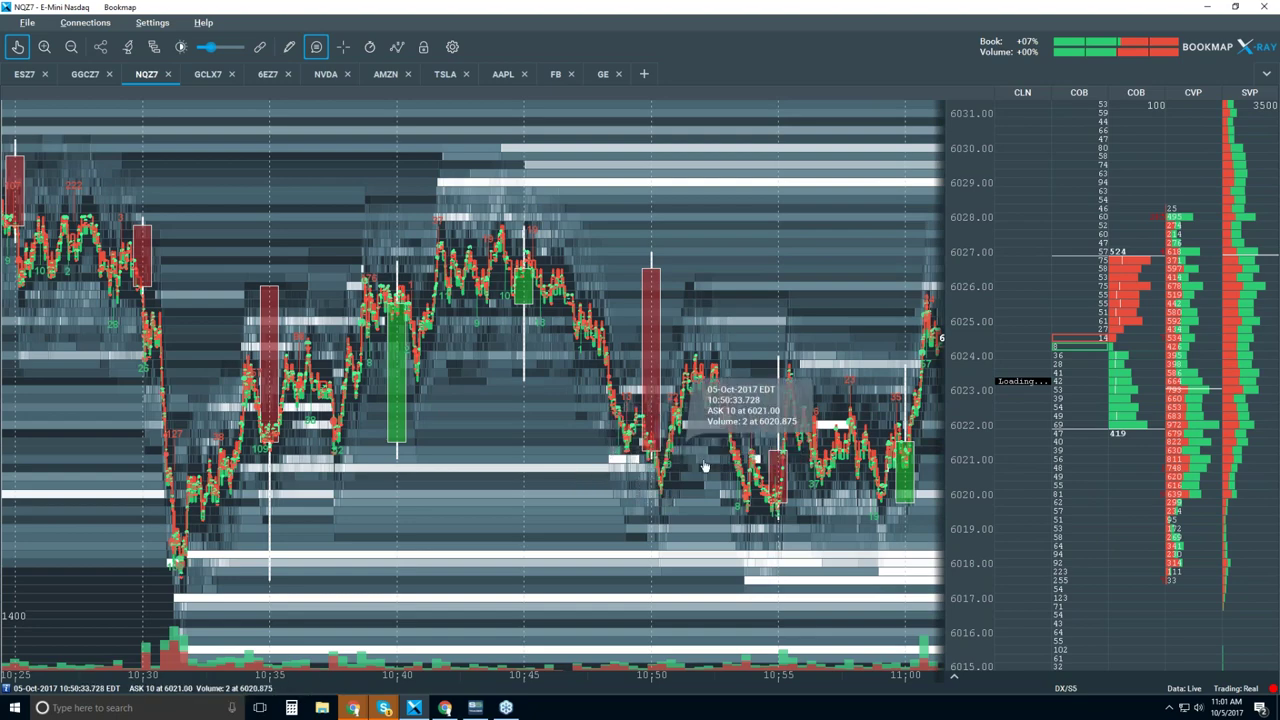
scroll(700, 420, down, 2)
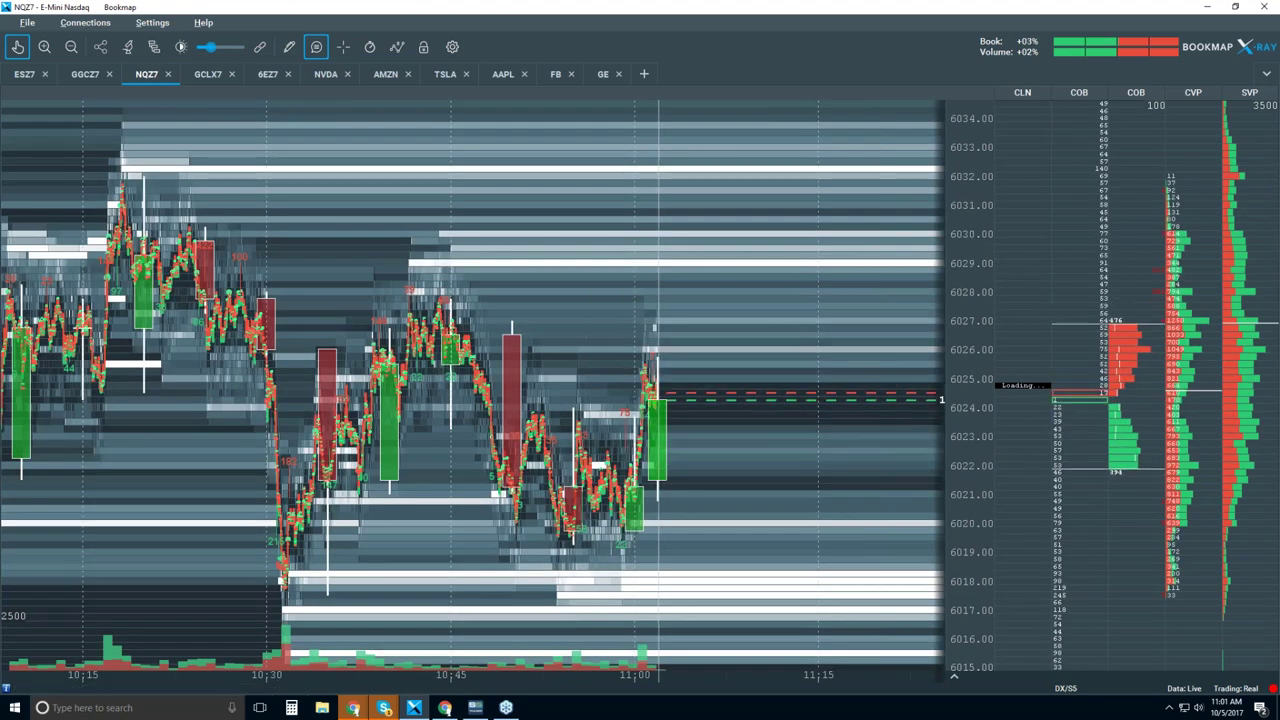
Hide the cloud notes column beside the numeric COB column.
right_click(1025, 350)
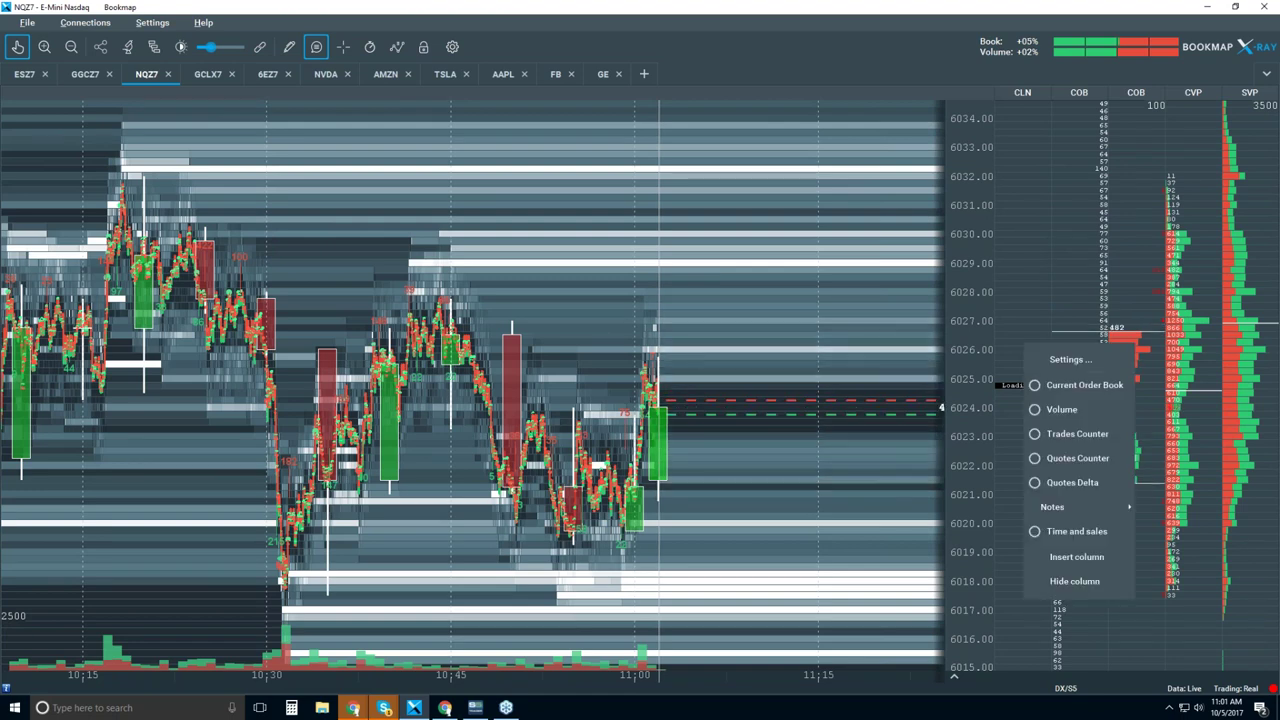
click(1074, 581)
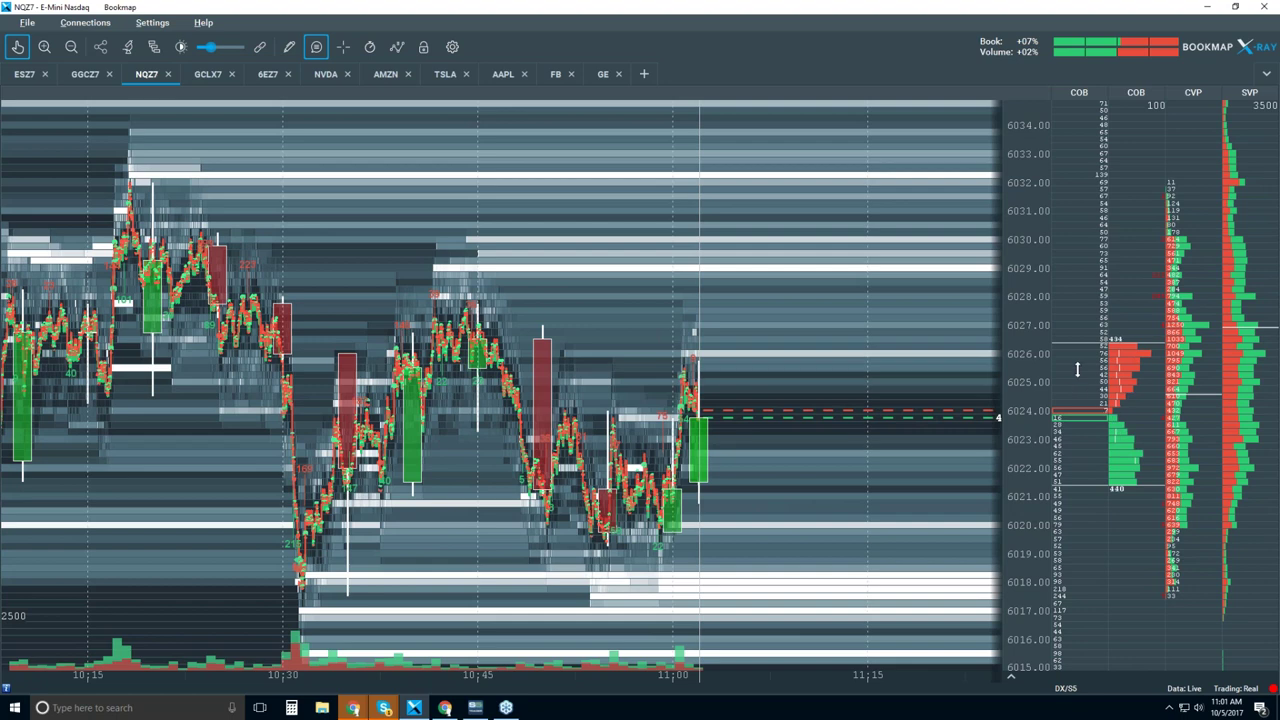
scroll(1085, 372, up, 2)
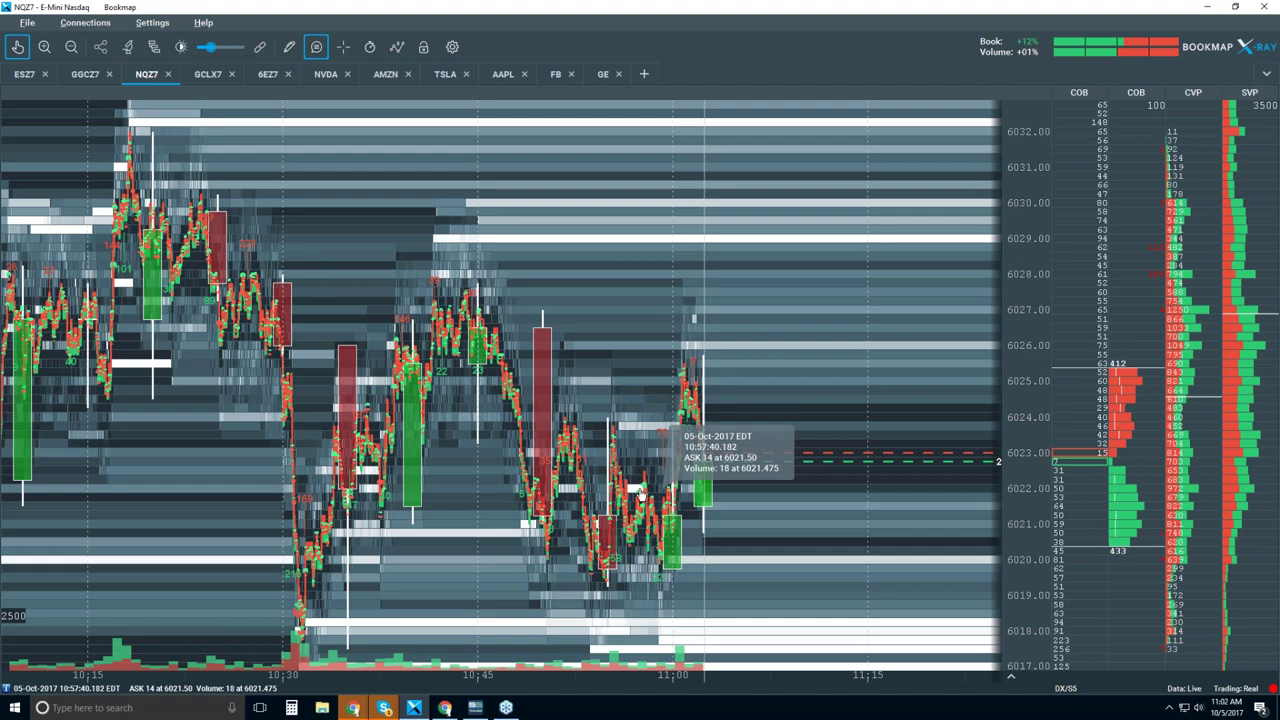
Turn off data tooltips and show the chart from about 10:25 to 11:10.
click(318, 50)
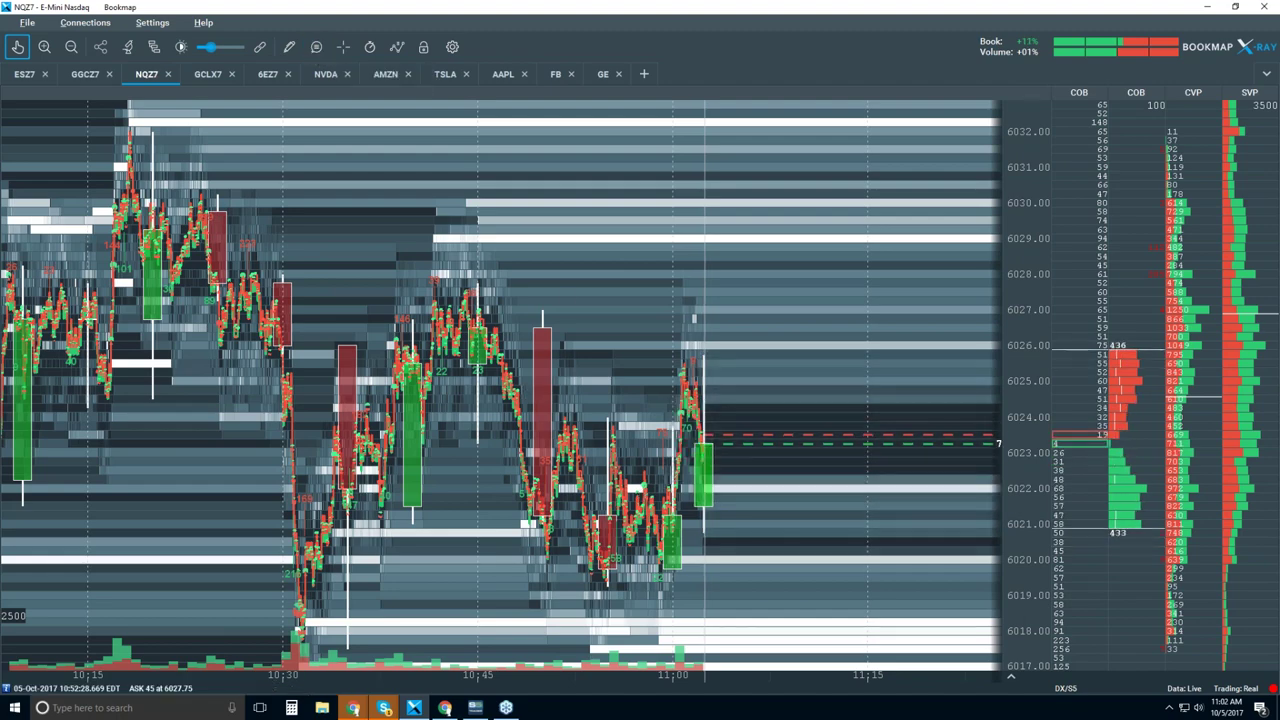
scroll(600, 330, down, 3)
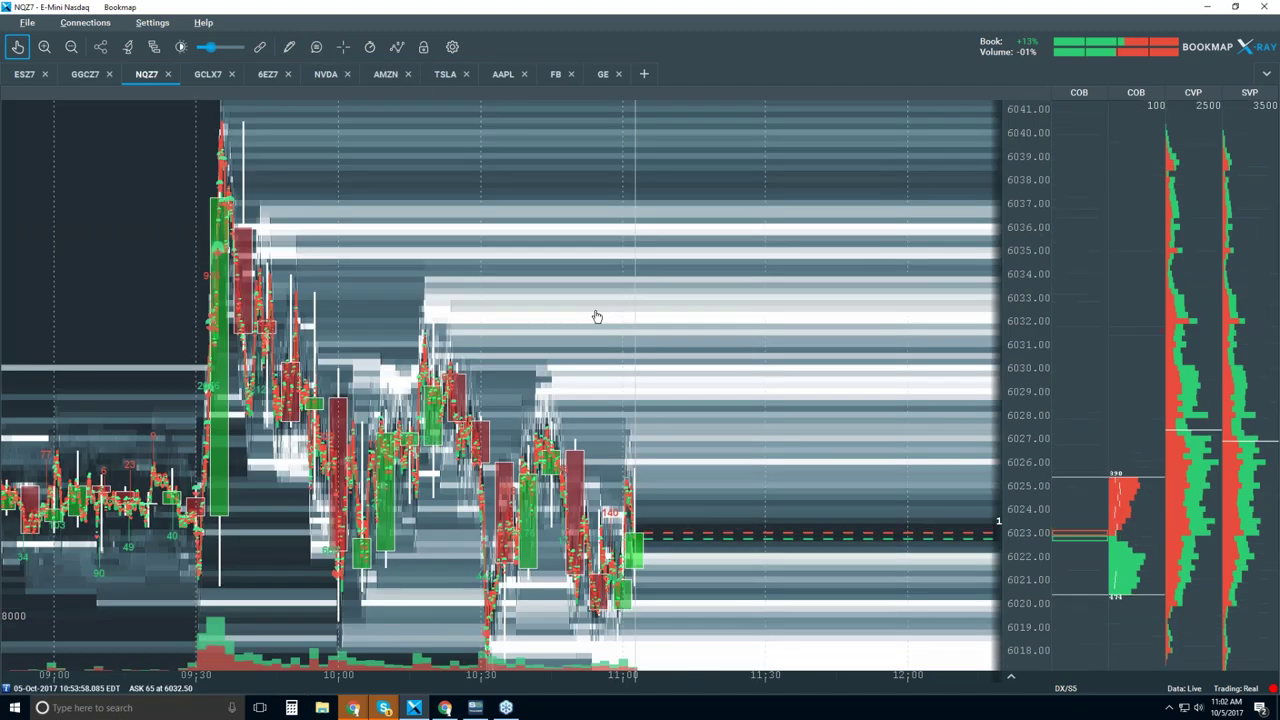
scroll(595, 317, up, 1)
scroll(595, 317, up, 1)
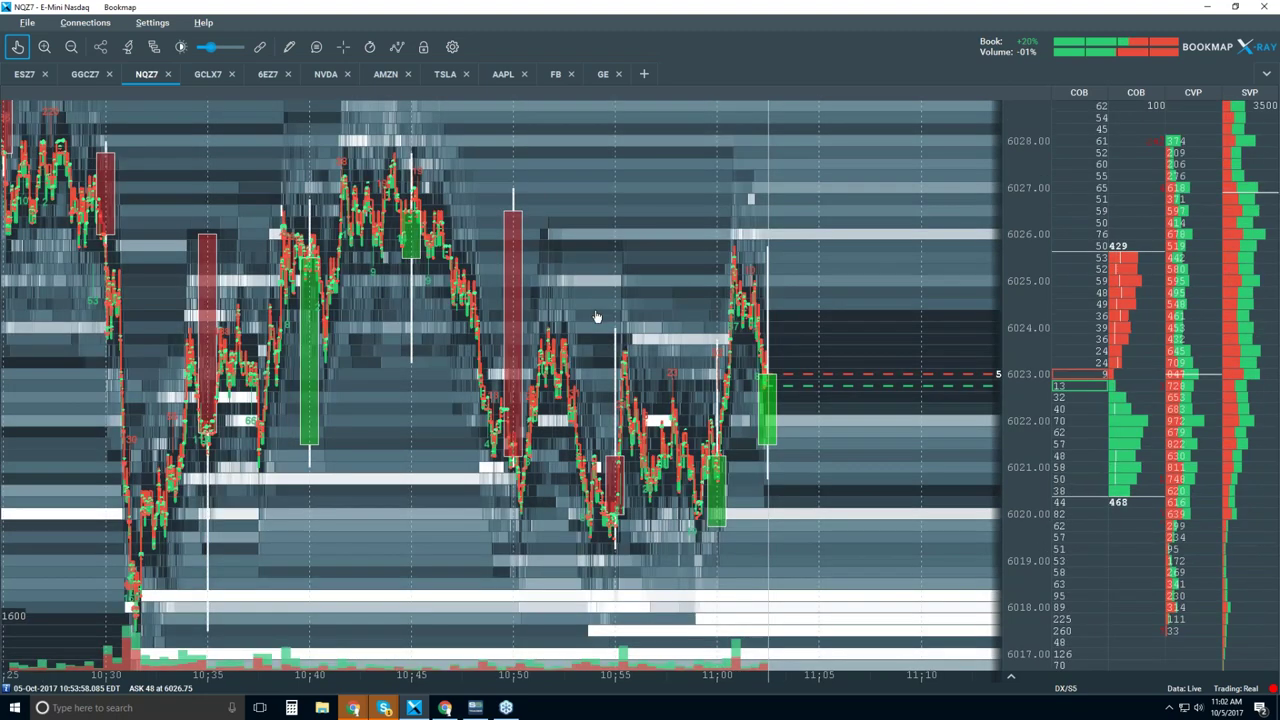